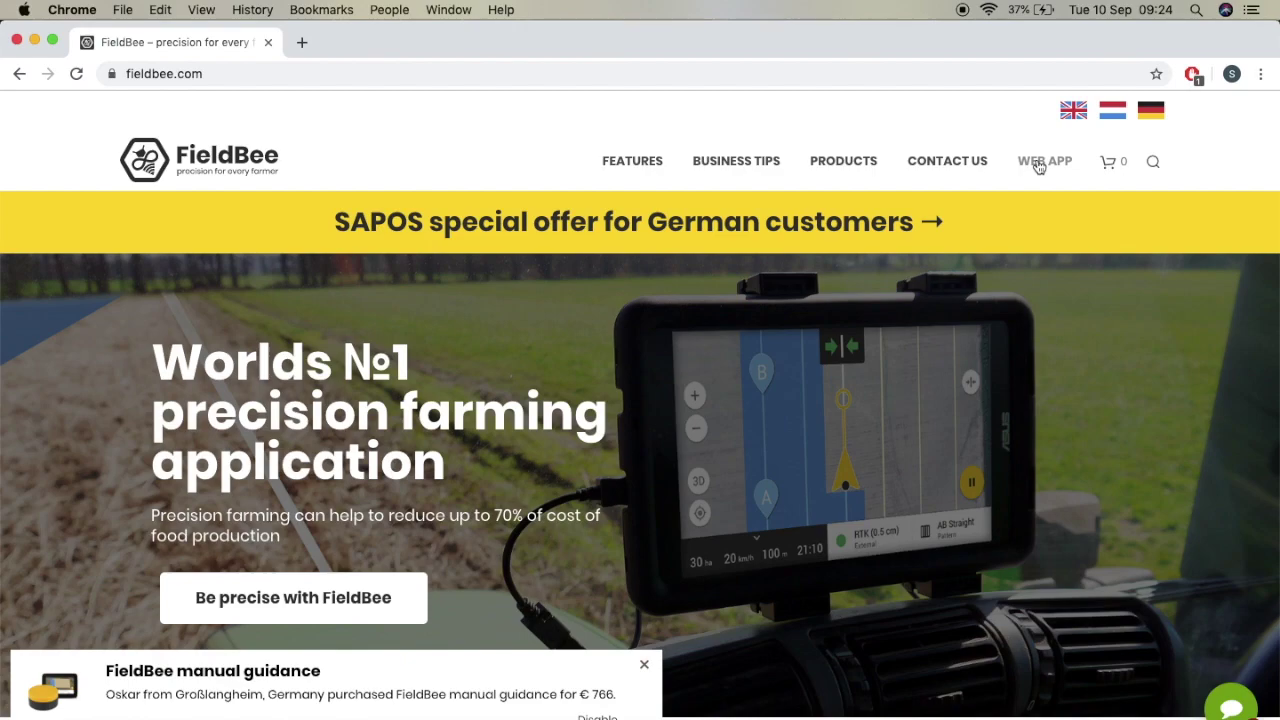
Step: Open the FieldBee web app and log in to the eFarmer account with the prefilled credentials
click(1040, 163)
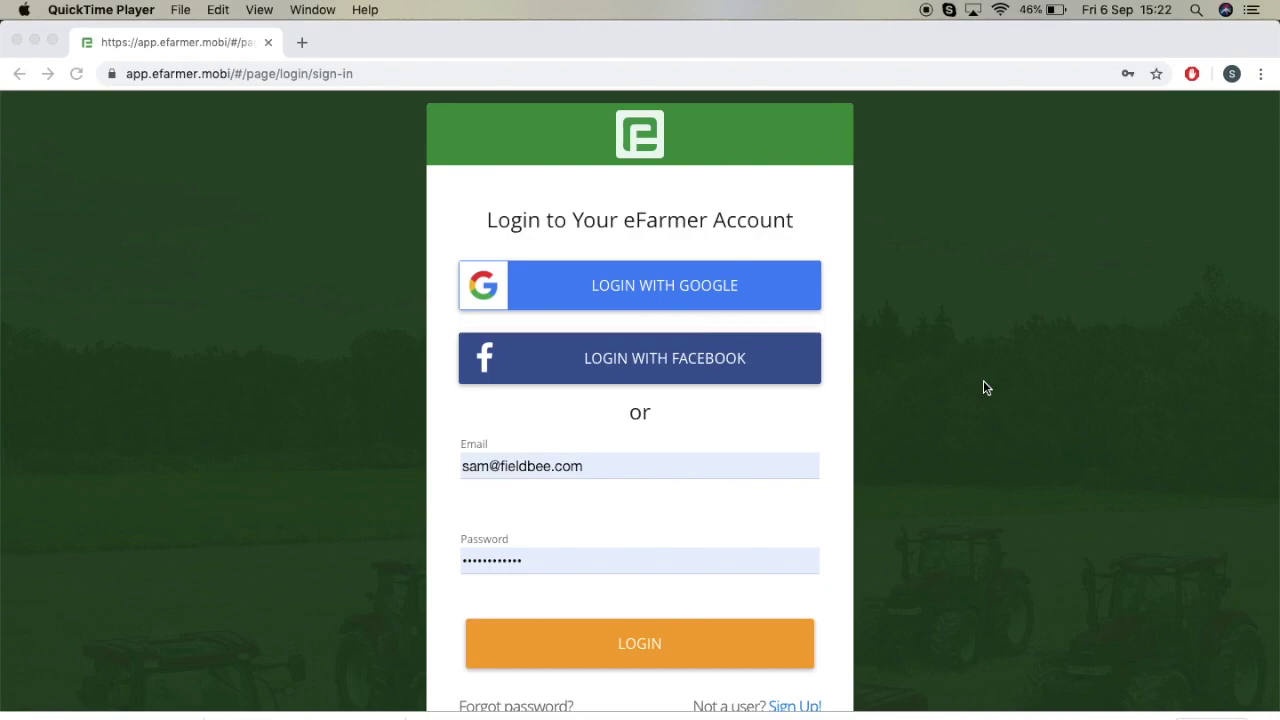
click(741, 648)
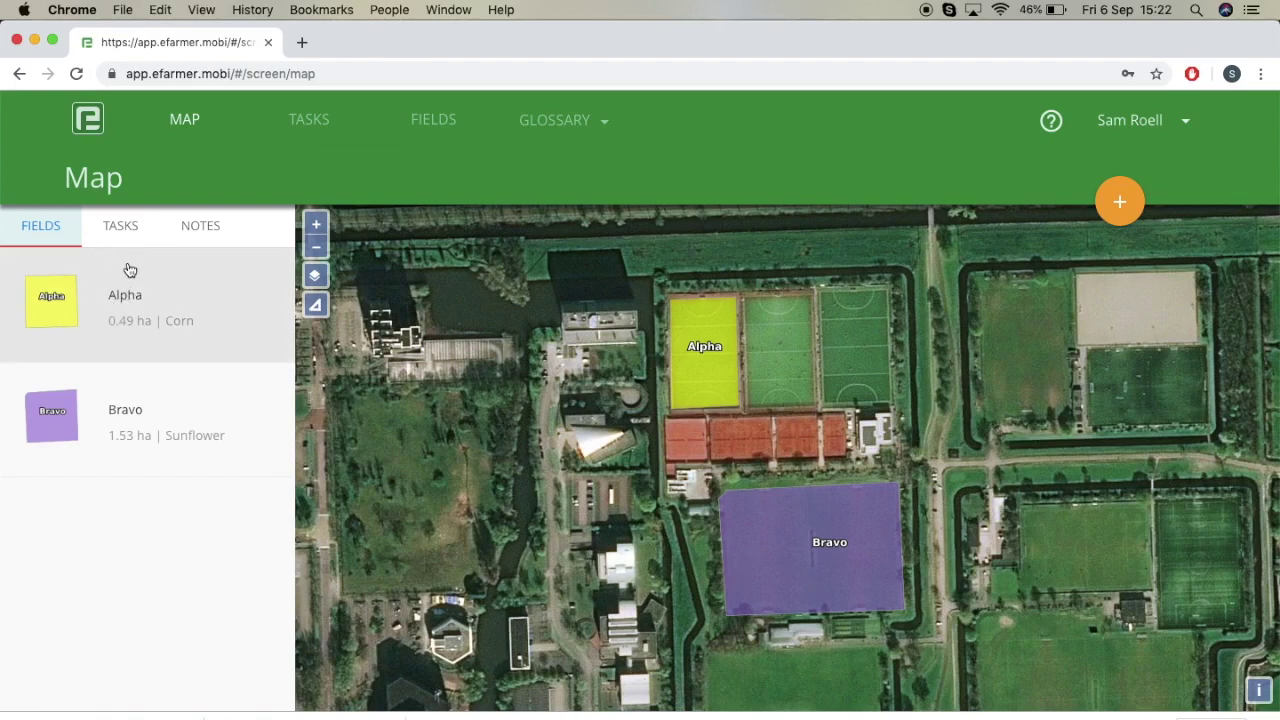
Step: View the map's task and notes lists, and return to the list of fields
click(128, 232)
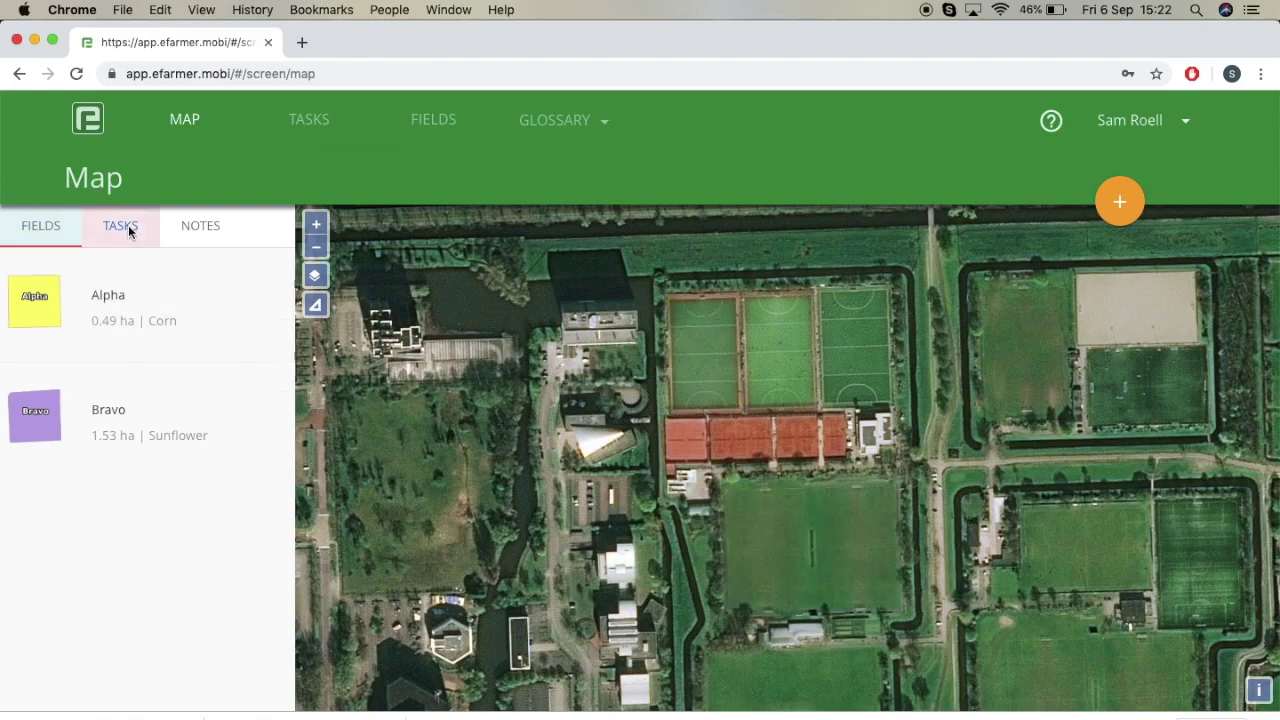
click(220, 236)
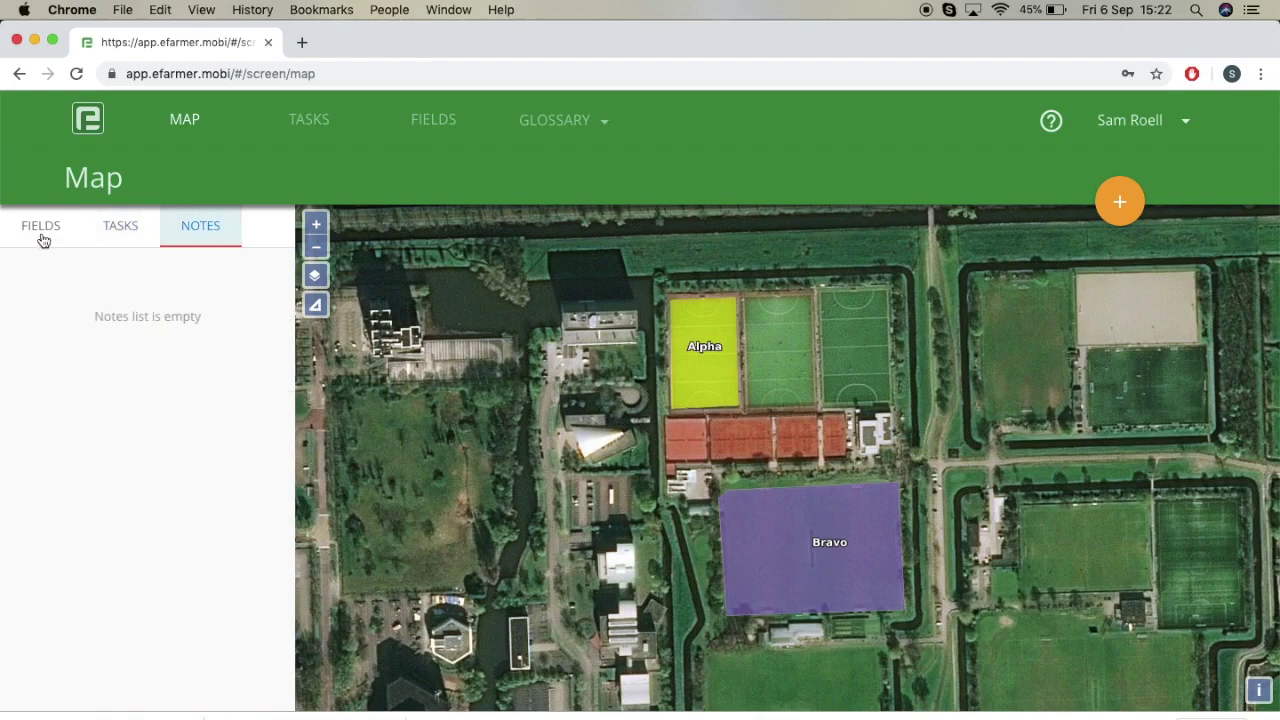
click(76, 232)
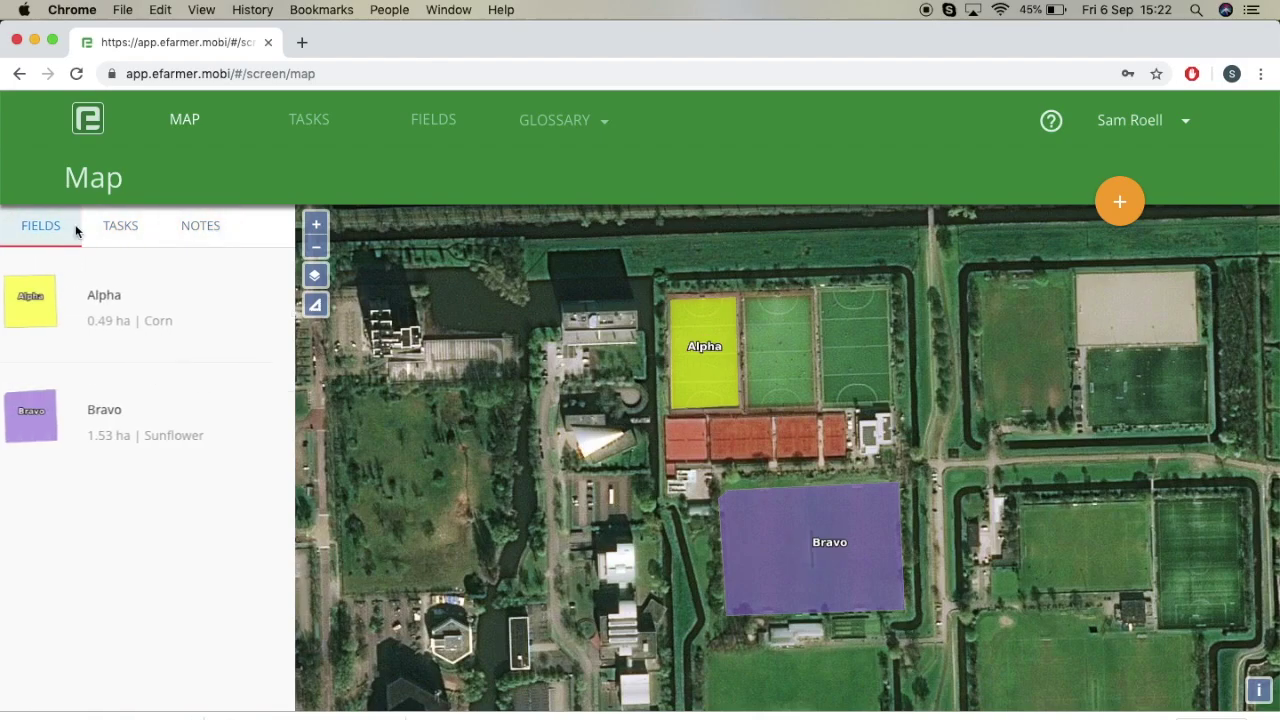
Step: Measure the length along the road east of the Alpha field, around the junction and eastward, and clear the measurement
click(316, 305)
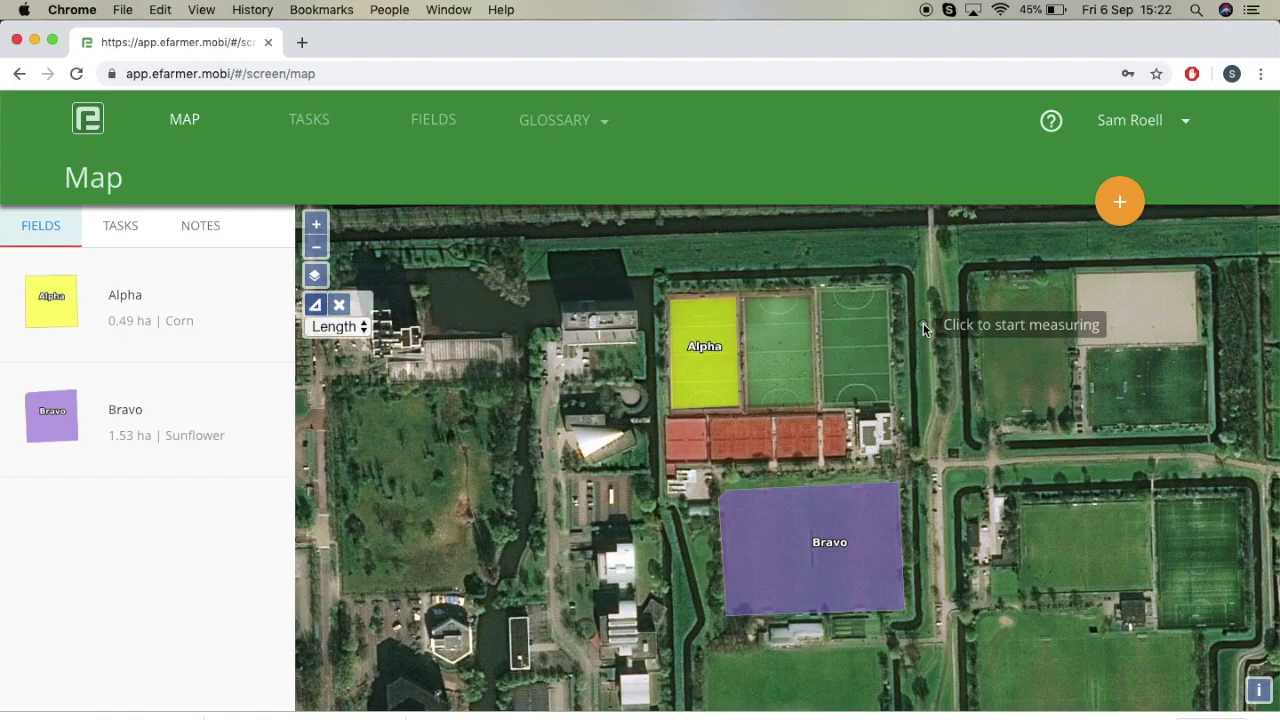
click(930, 237)
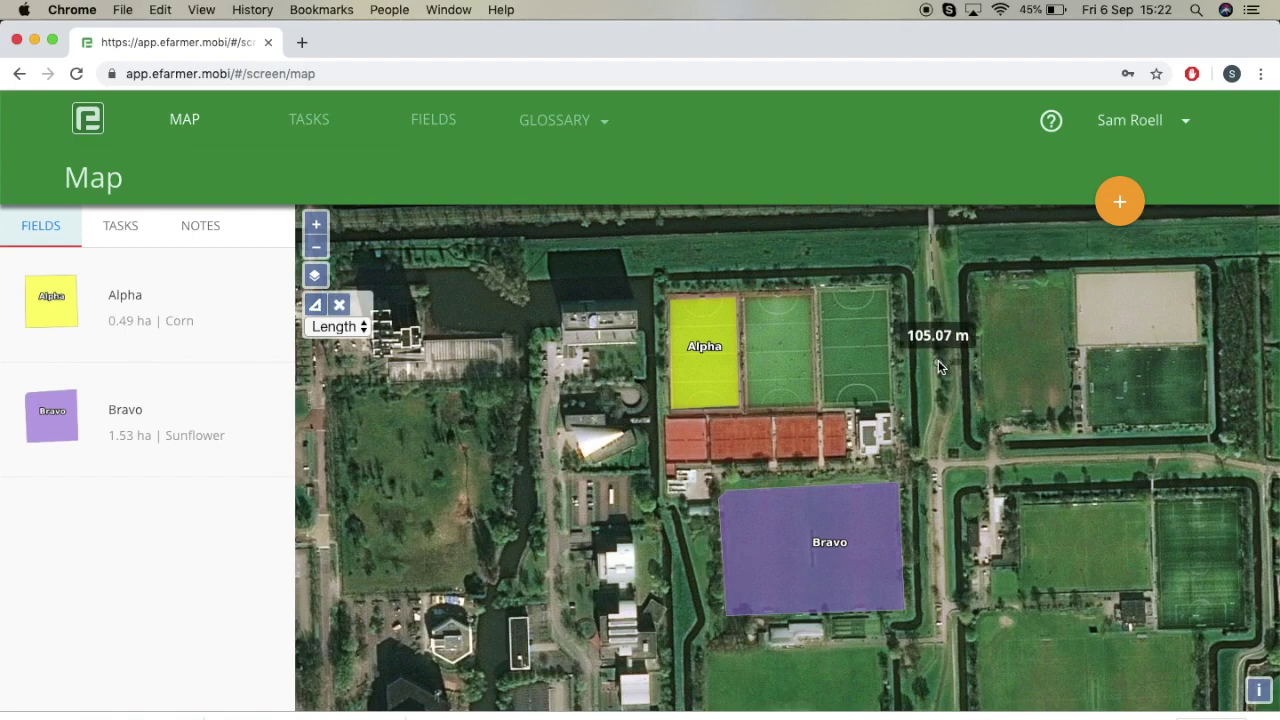
click(940, 461)
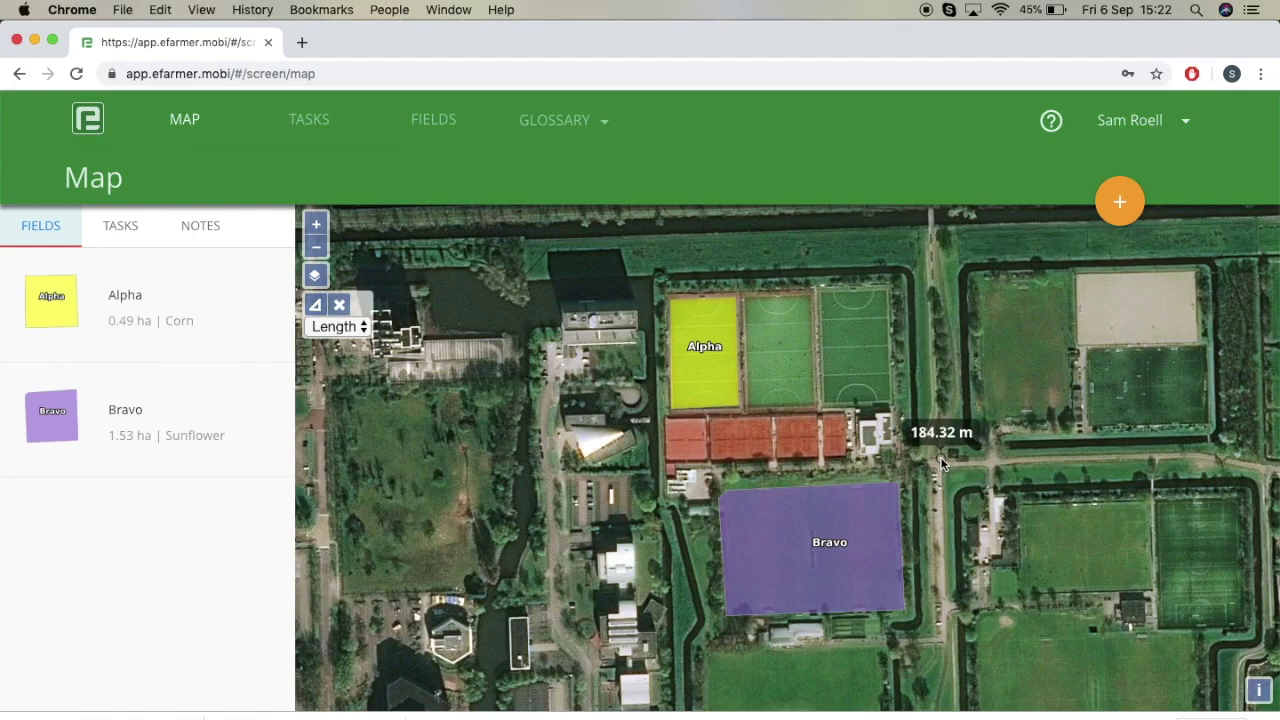
double_click(1135, 457)
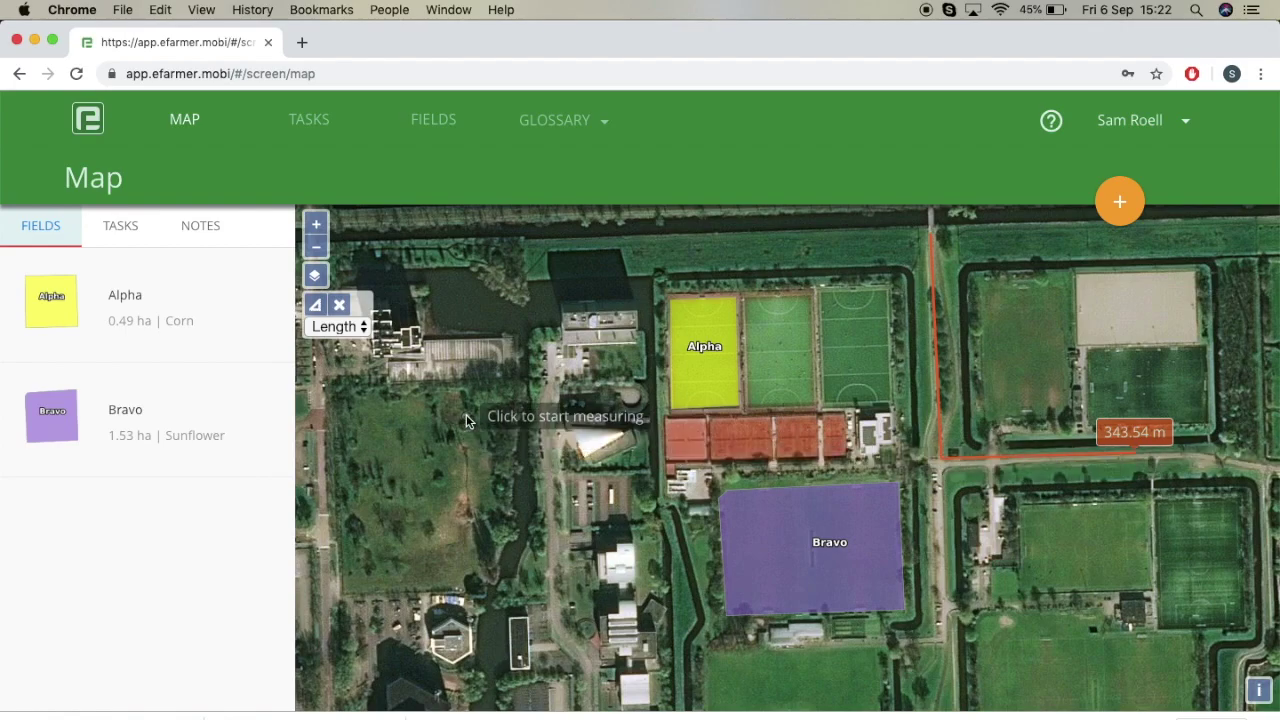
click(340, 306)
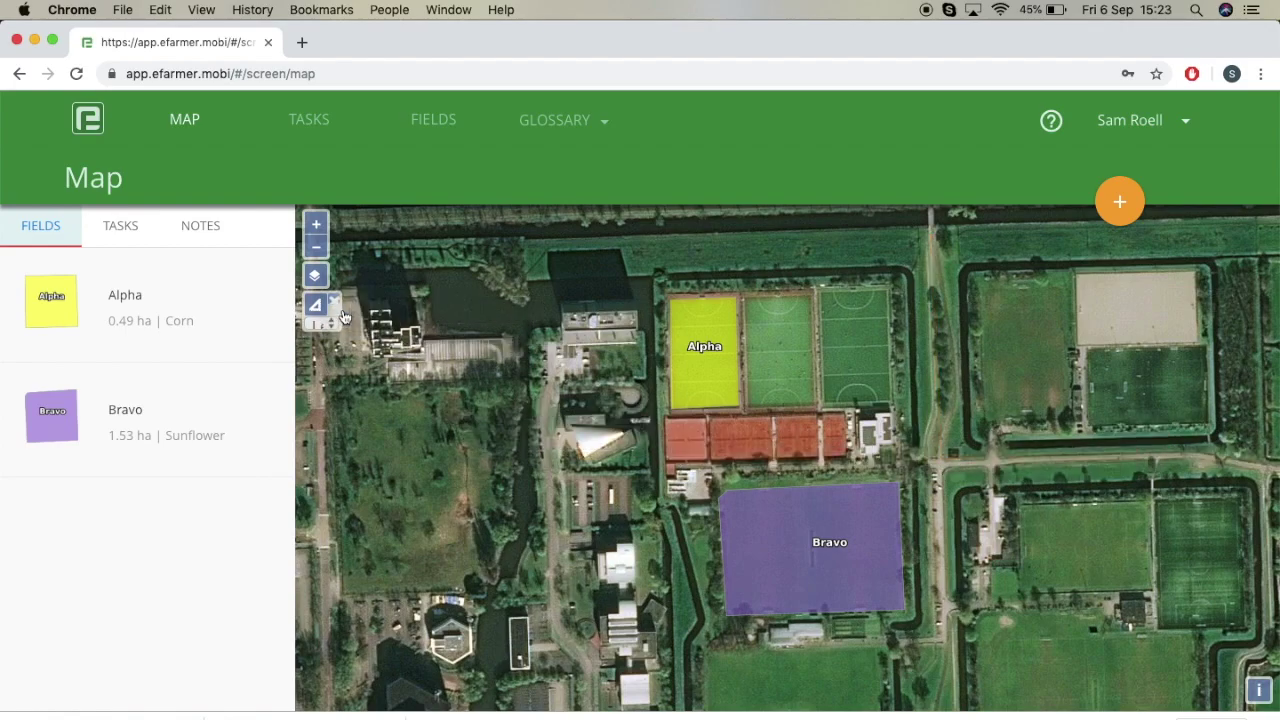
Step: Measure the area of the easternmost sports pitch in Alpha's row by outlining its four corners, and clear the measurement
click(318, 308)
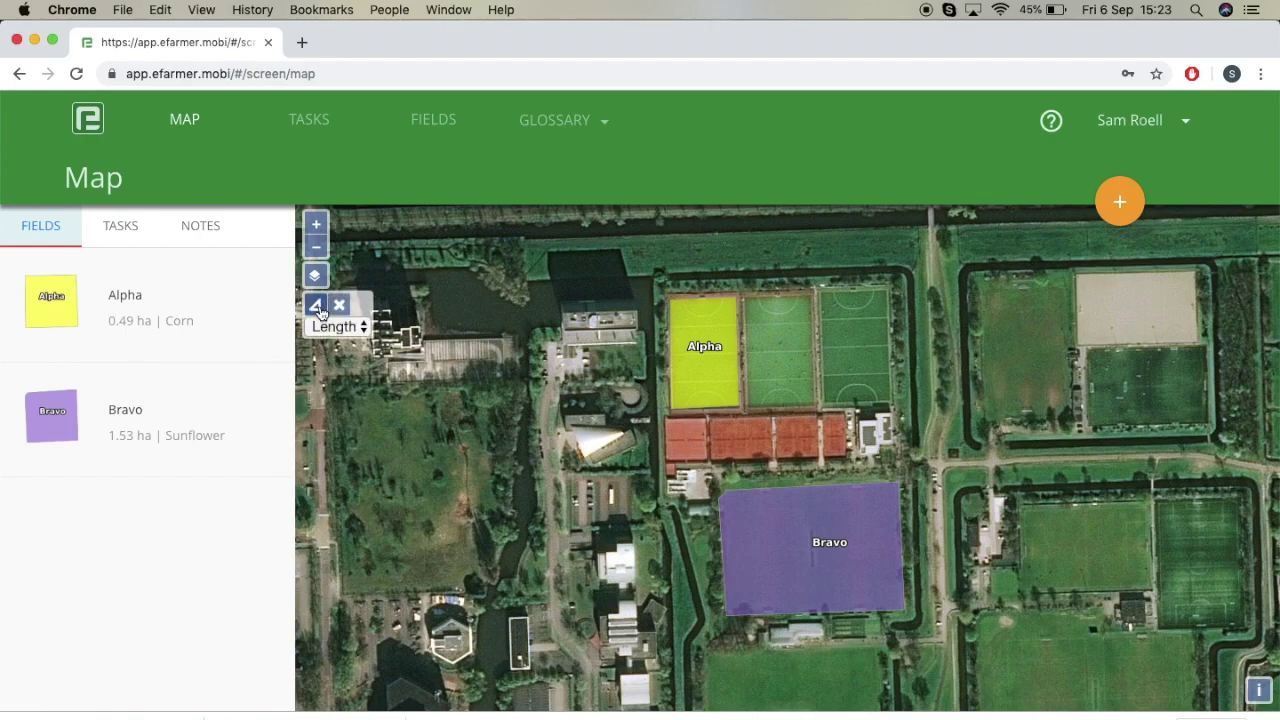
click(355, 333)
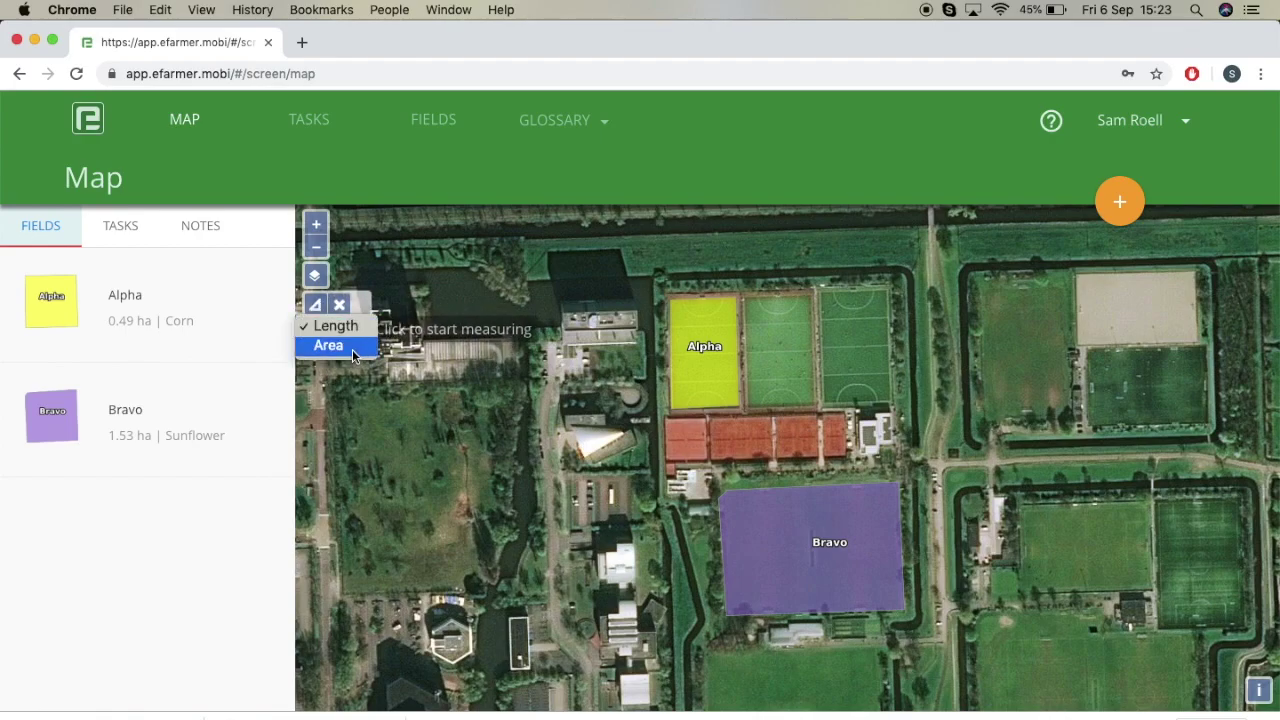
click(330, 346)
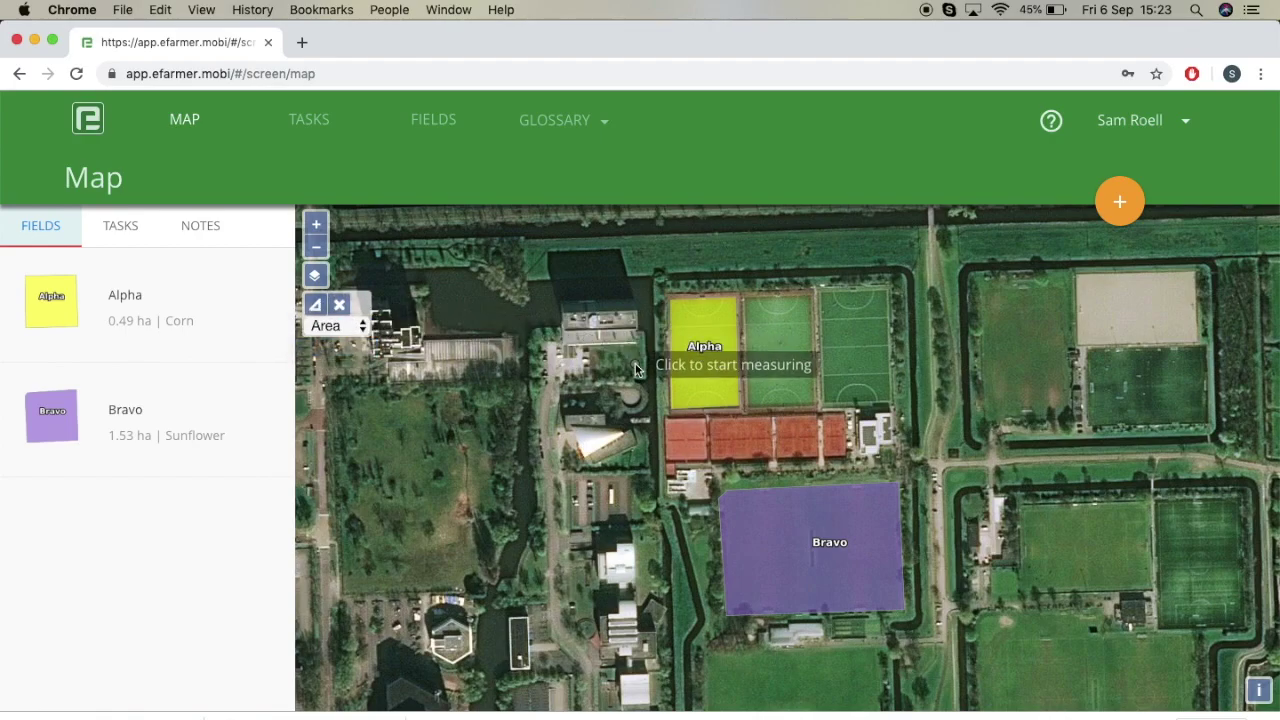
click(822, 291)
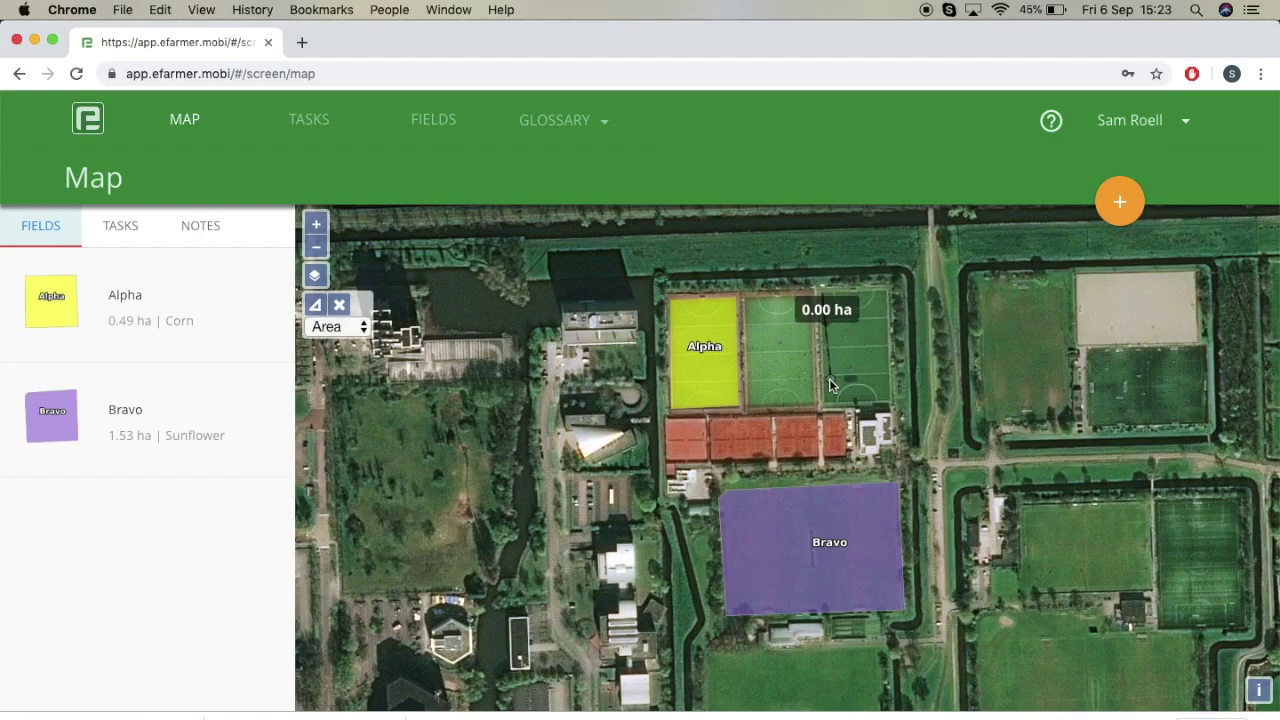
click(823, 399)
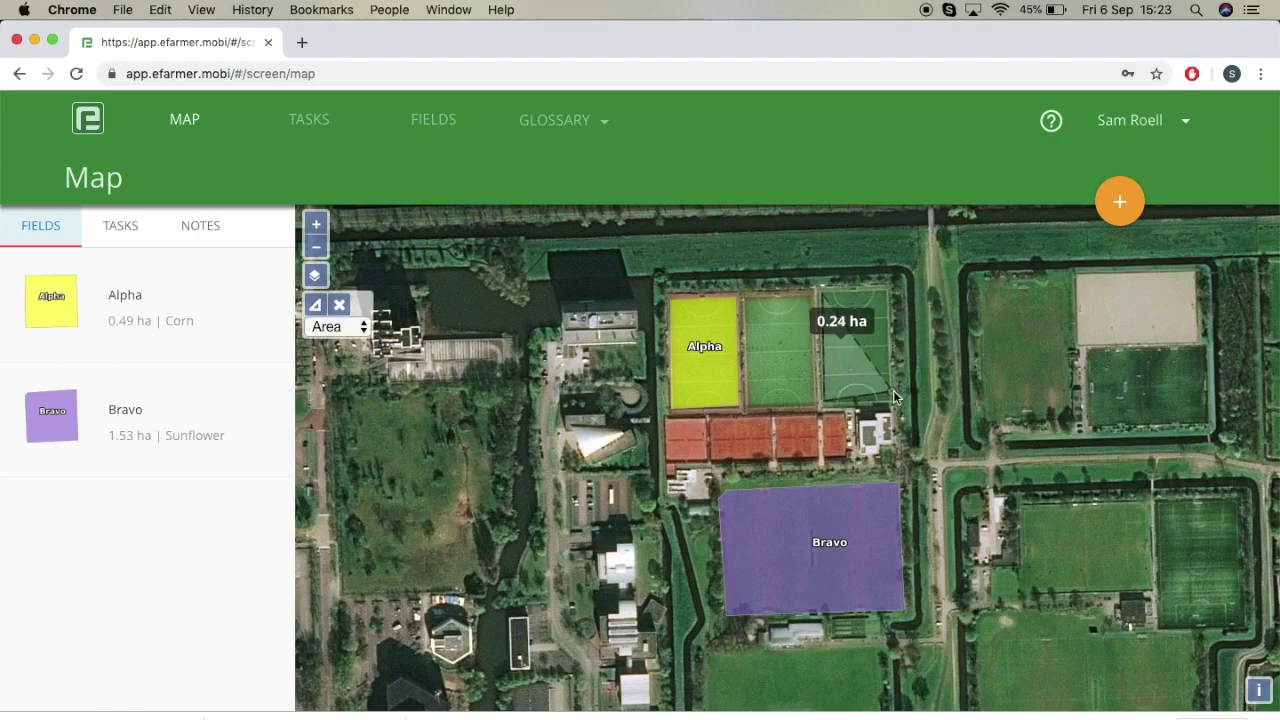
click(893, 403)
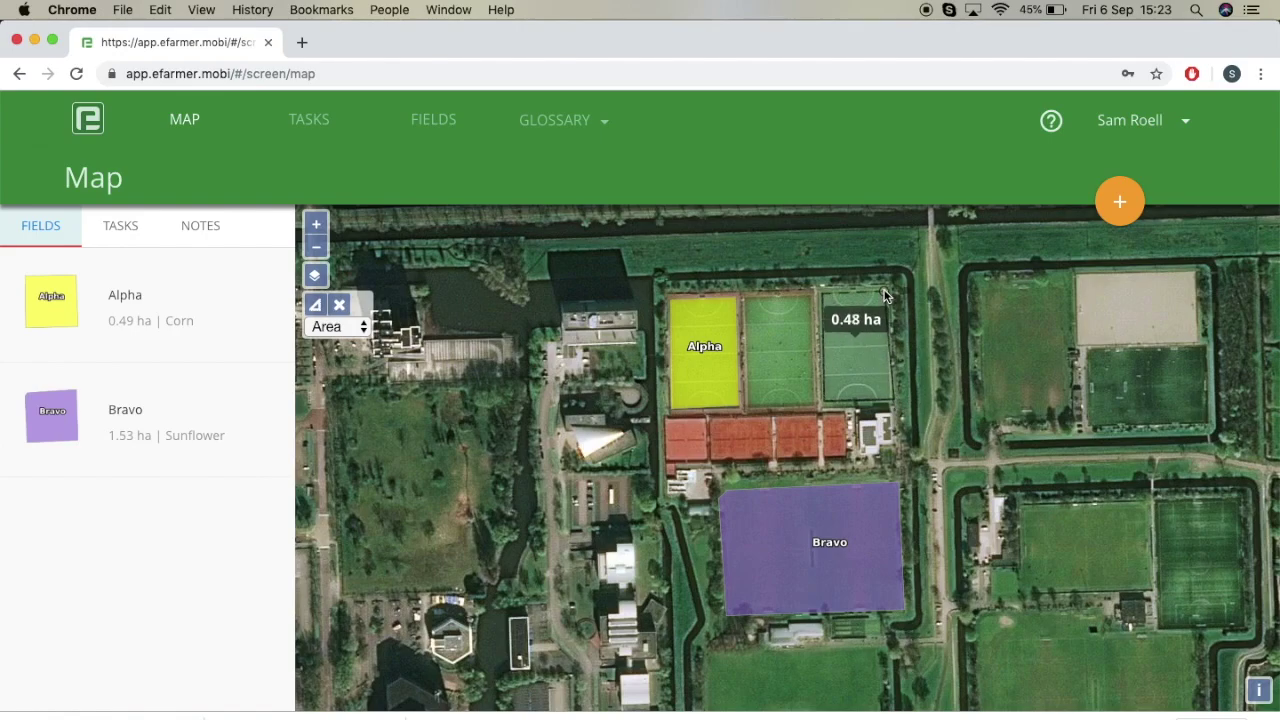
double_click(884, 295)
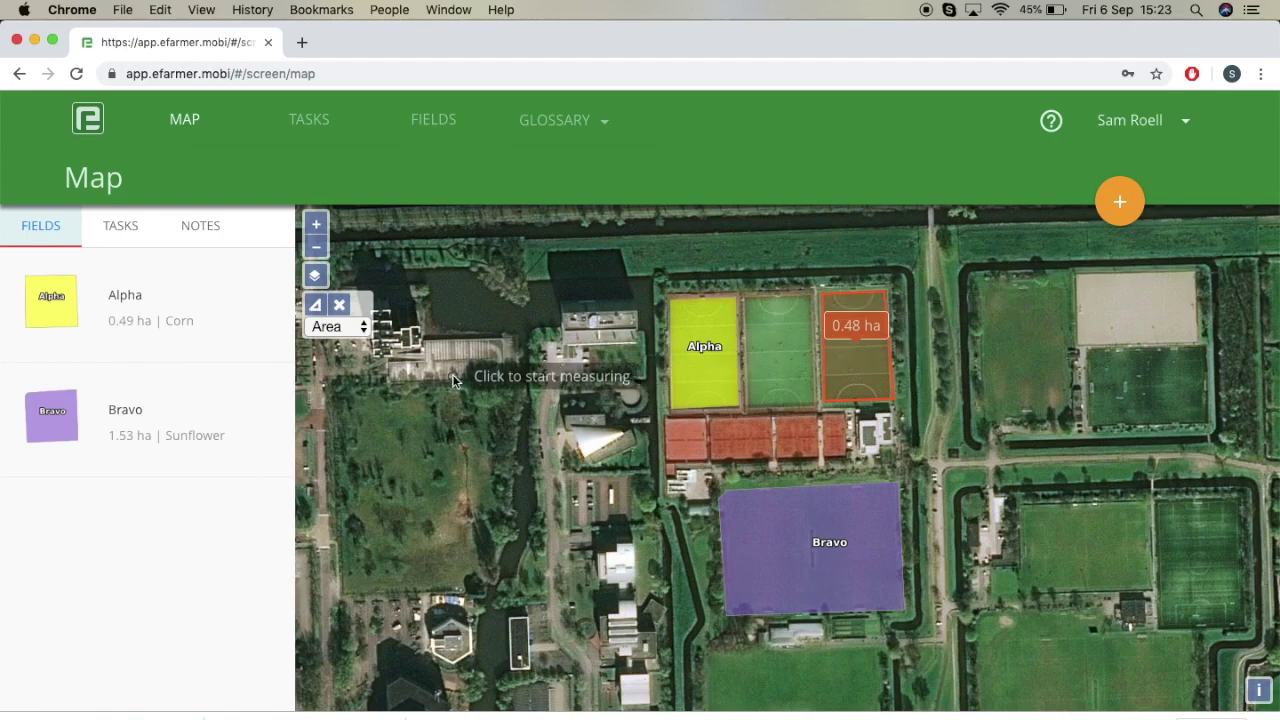
click(342, 306)
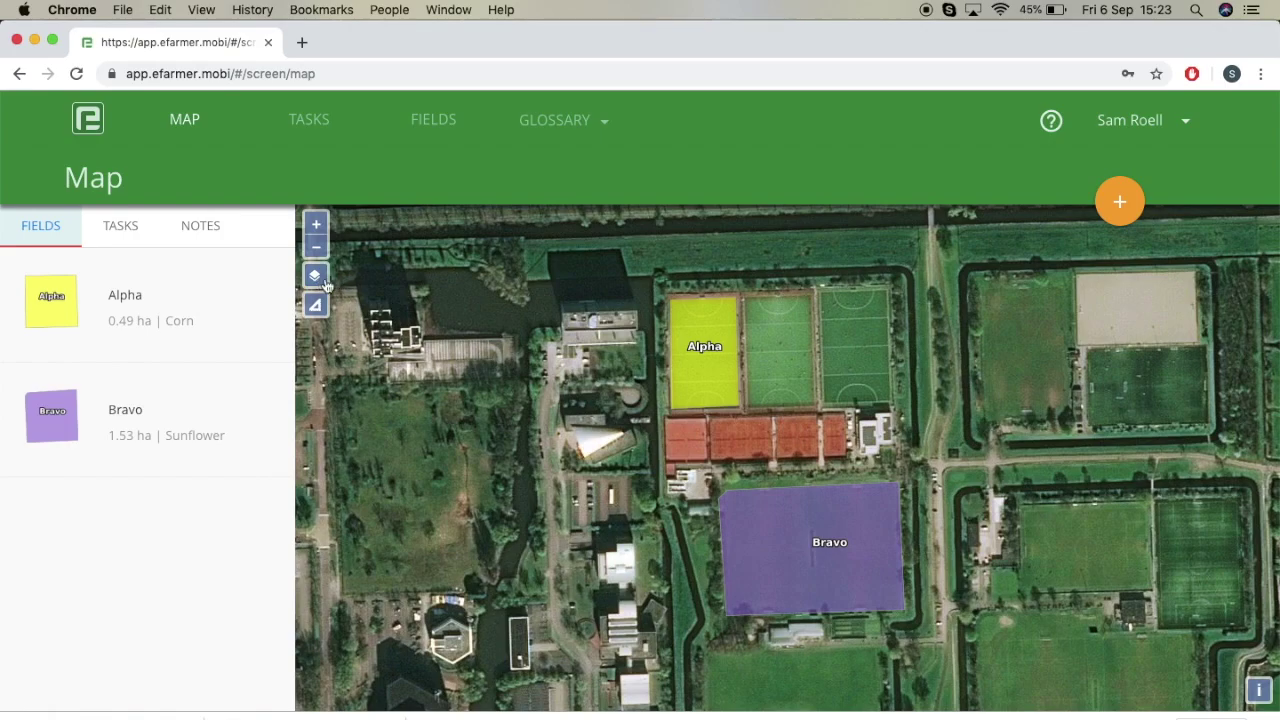
Step: Preview the Open Street Map, Bing Road and Vector layer base maps, and return to Bing Aerial
click(316, 277)
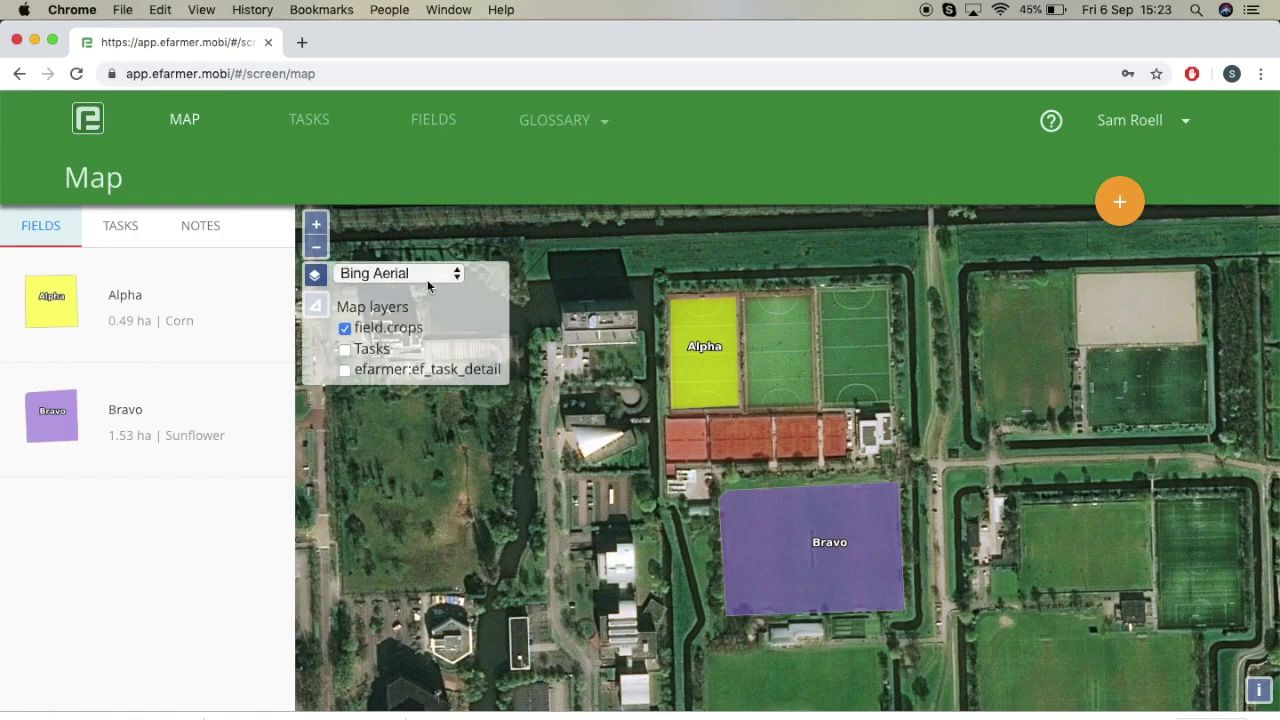
click(440, 274)
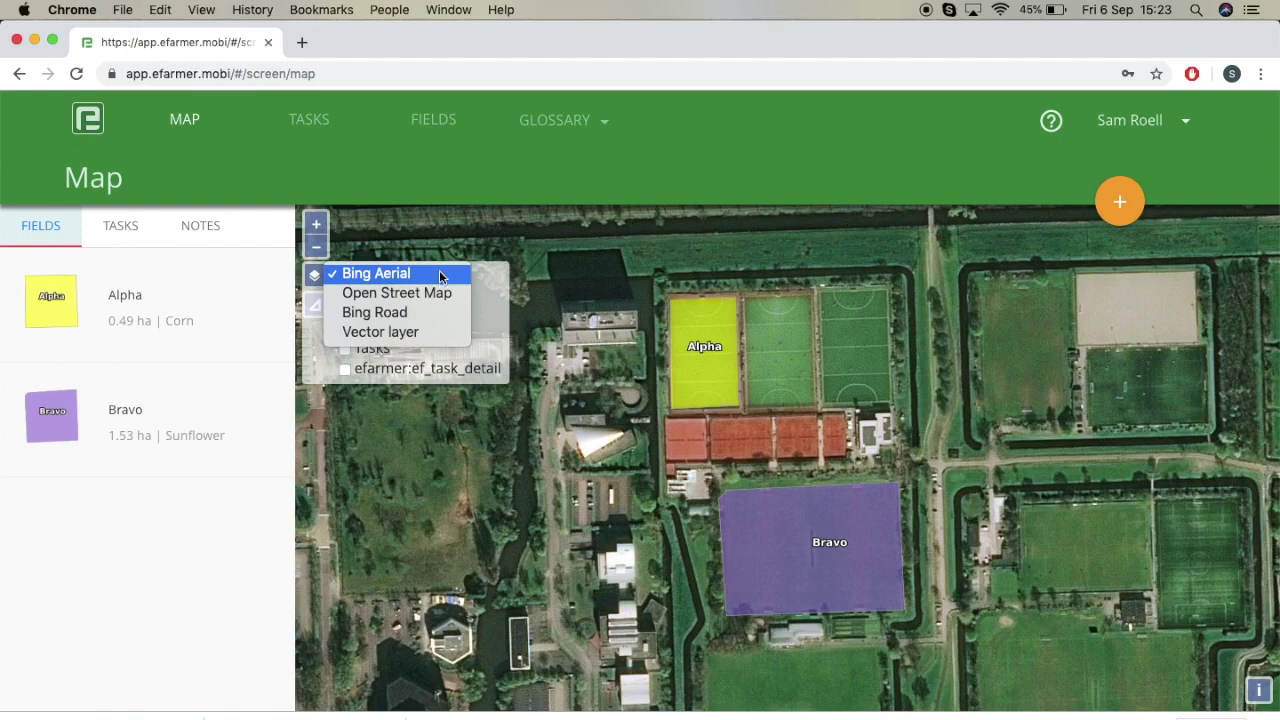
click(443, 294)
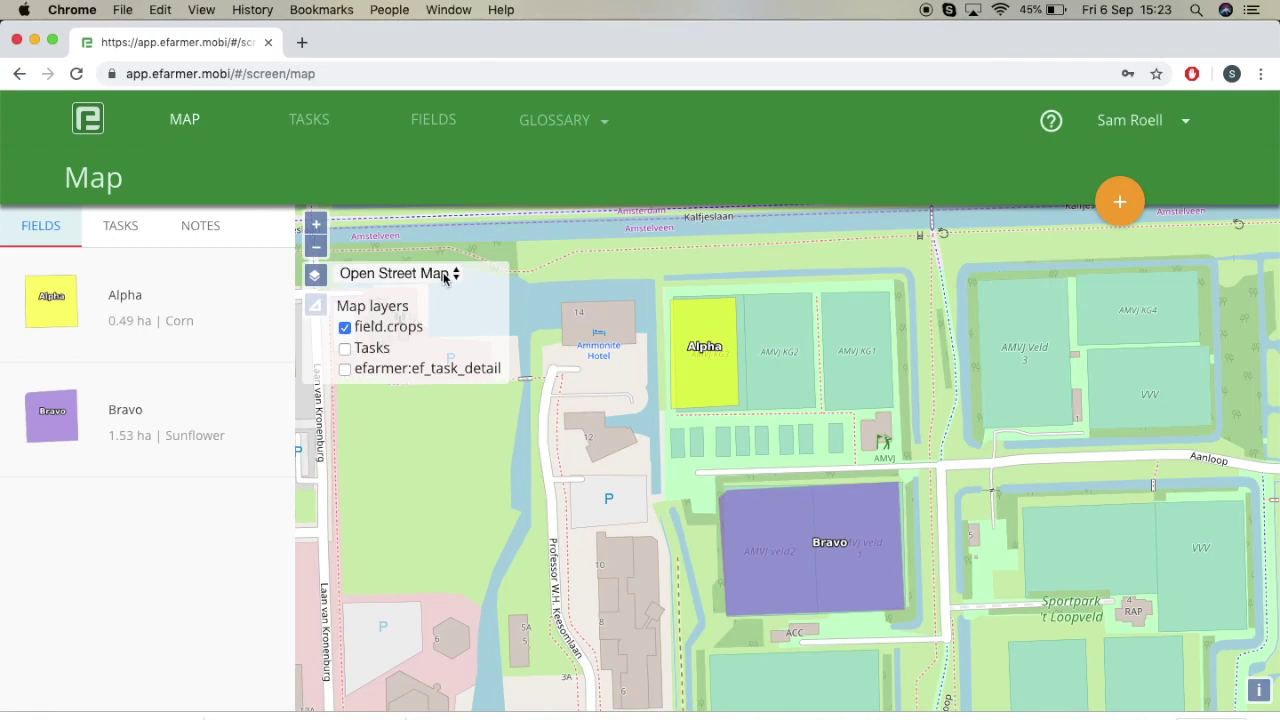
click(443, 274)
click(434, 294)
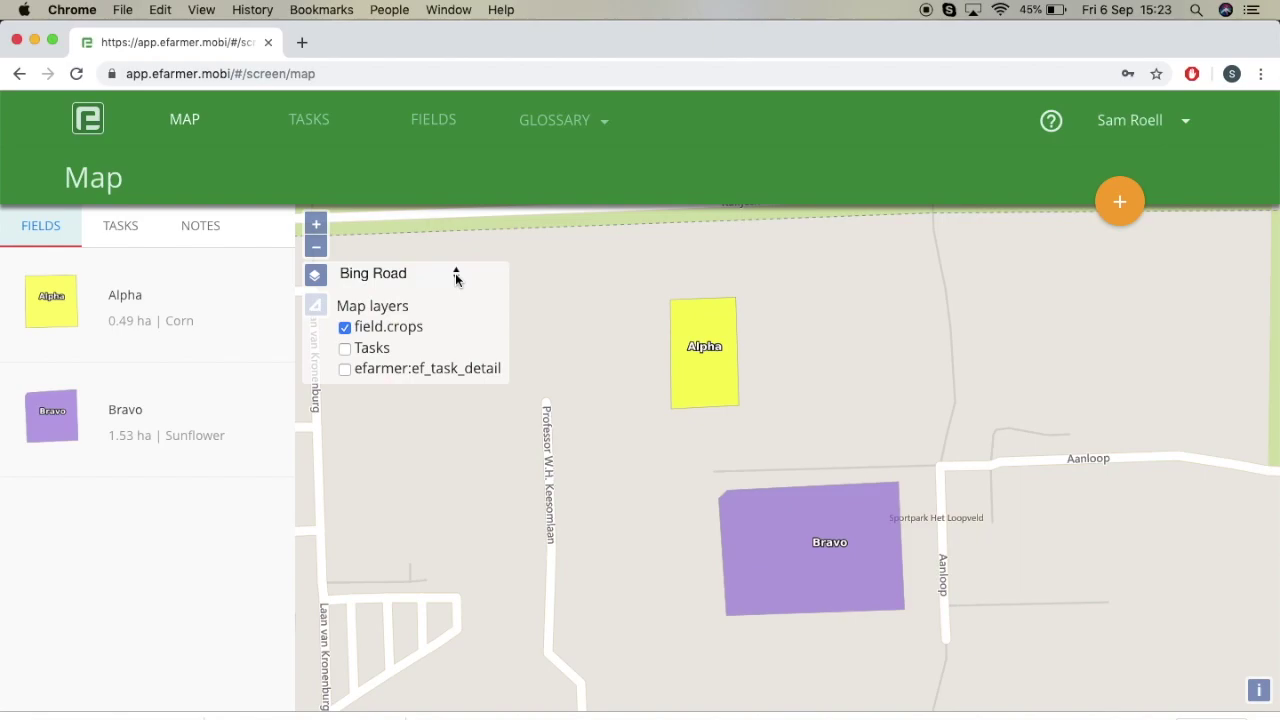
click(456, 276)
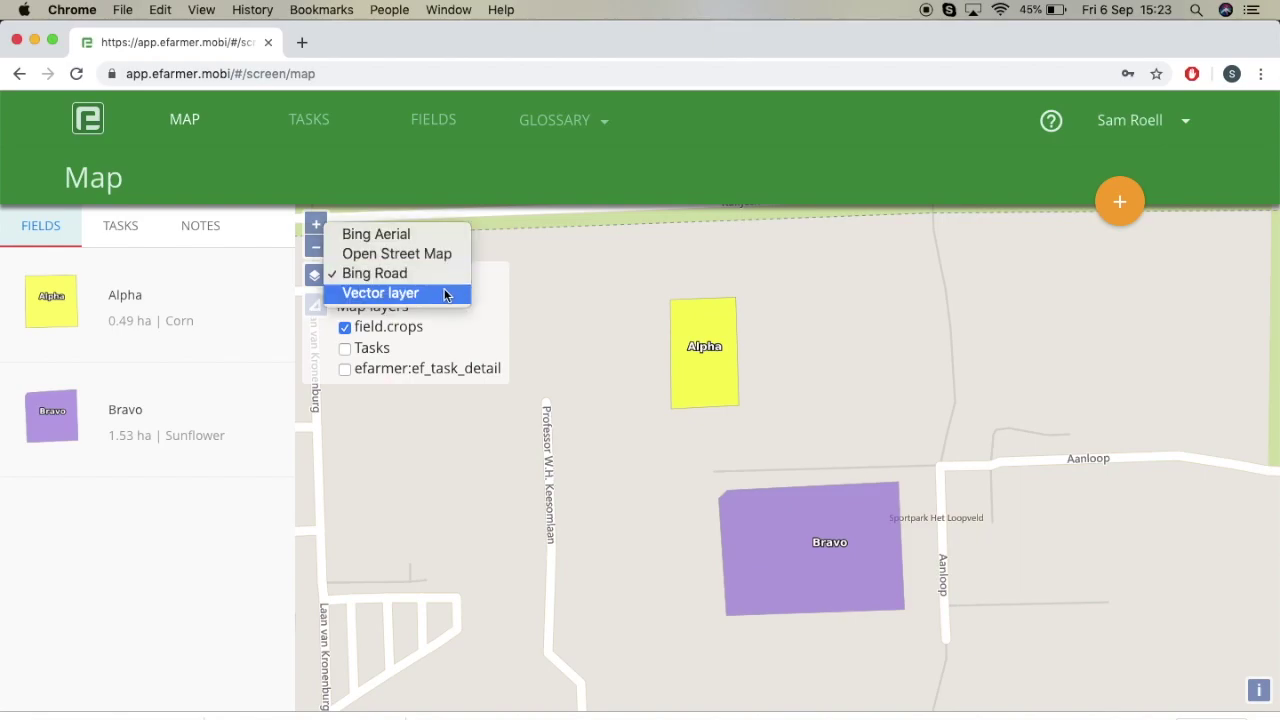
click(445, 294)
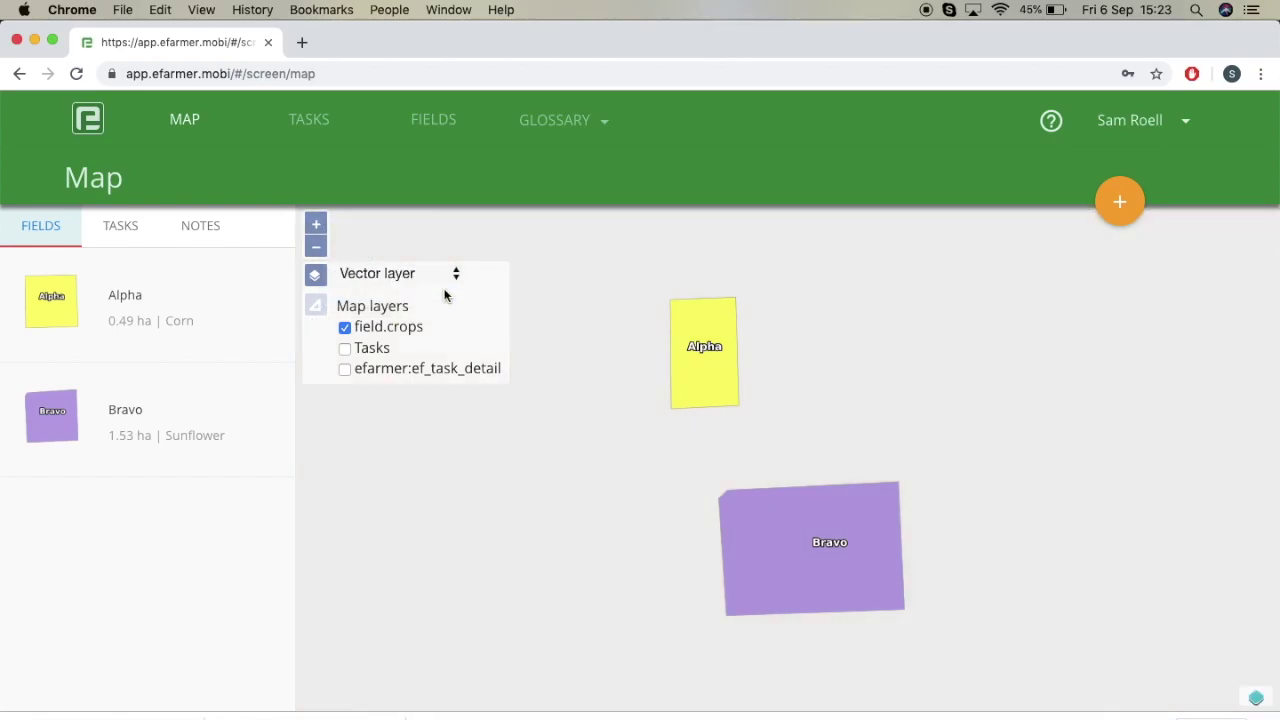
click(456, 277)
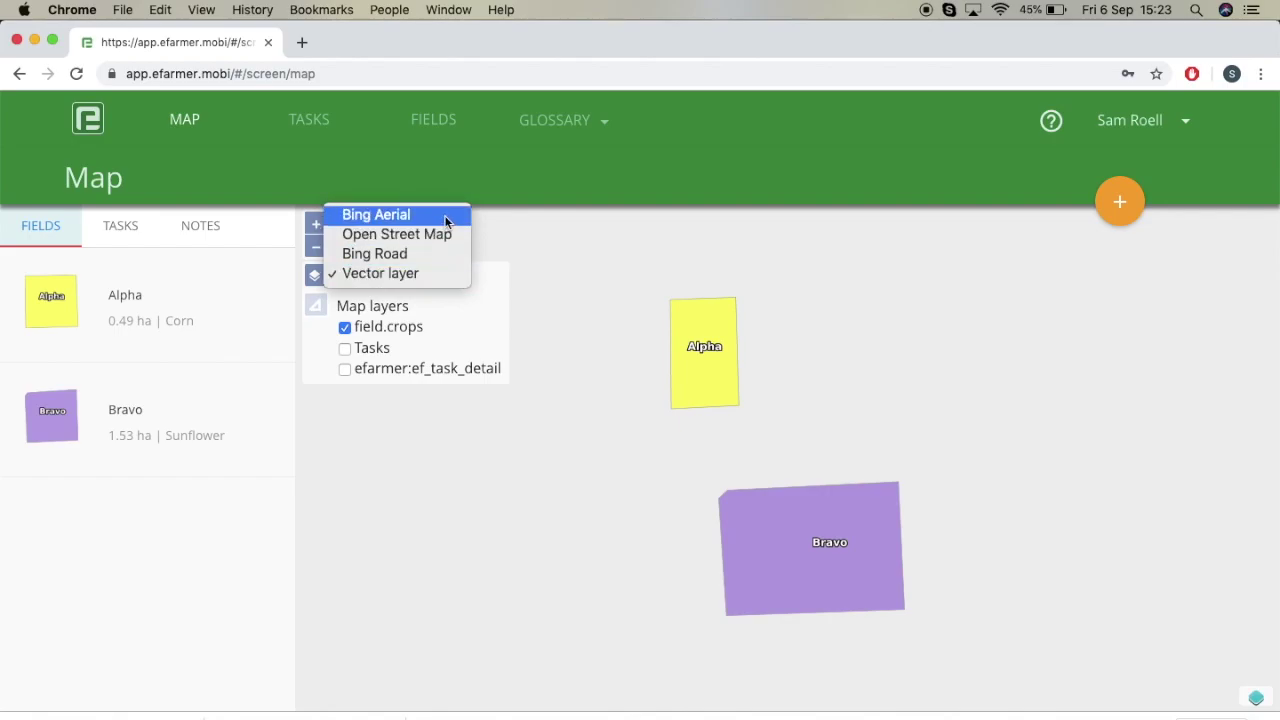
click(445, 216)
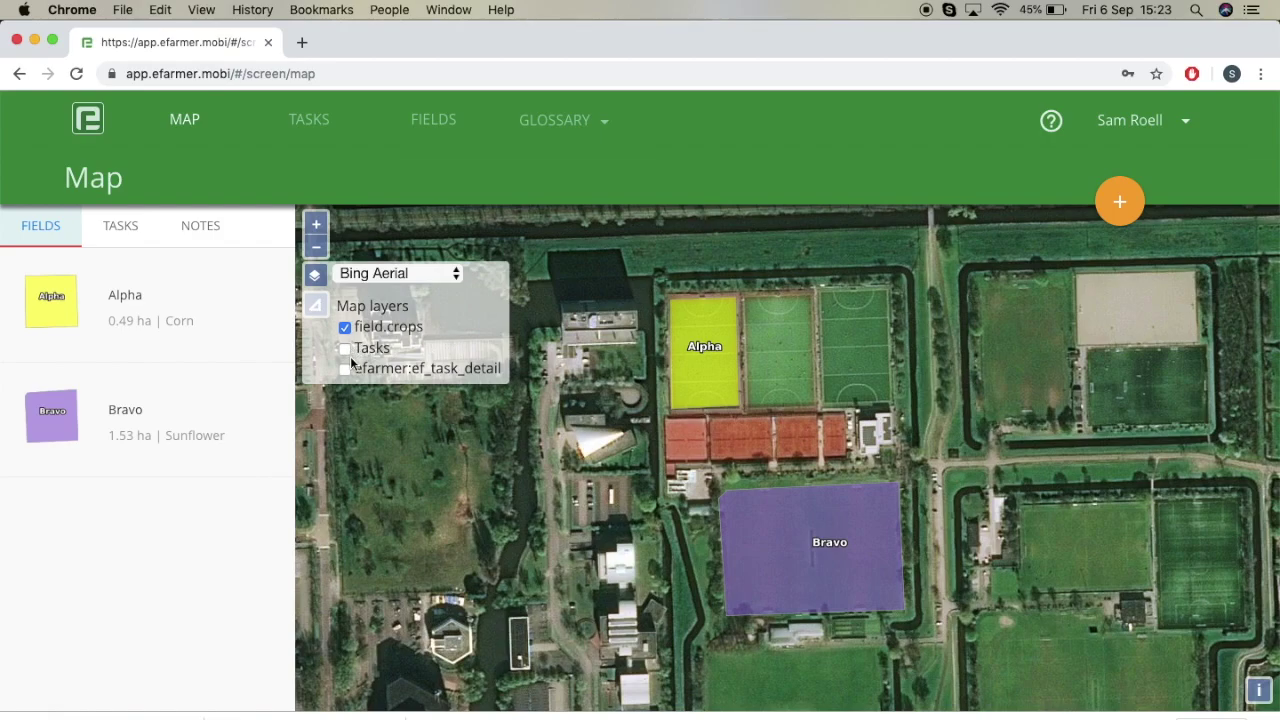
Step: Toggle the Tasks and efarmer:ef_task_detail map layers on and off, and hide the field.crops layer
click(346, 350)
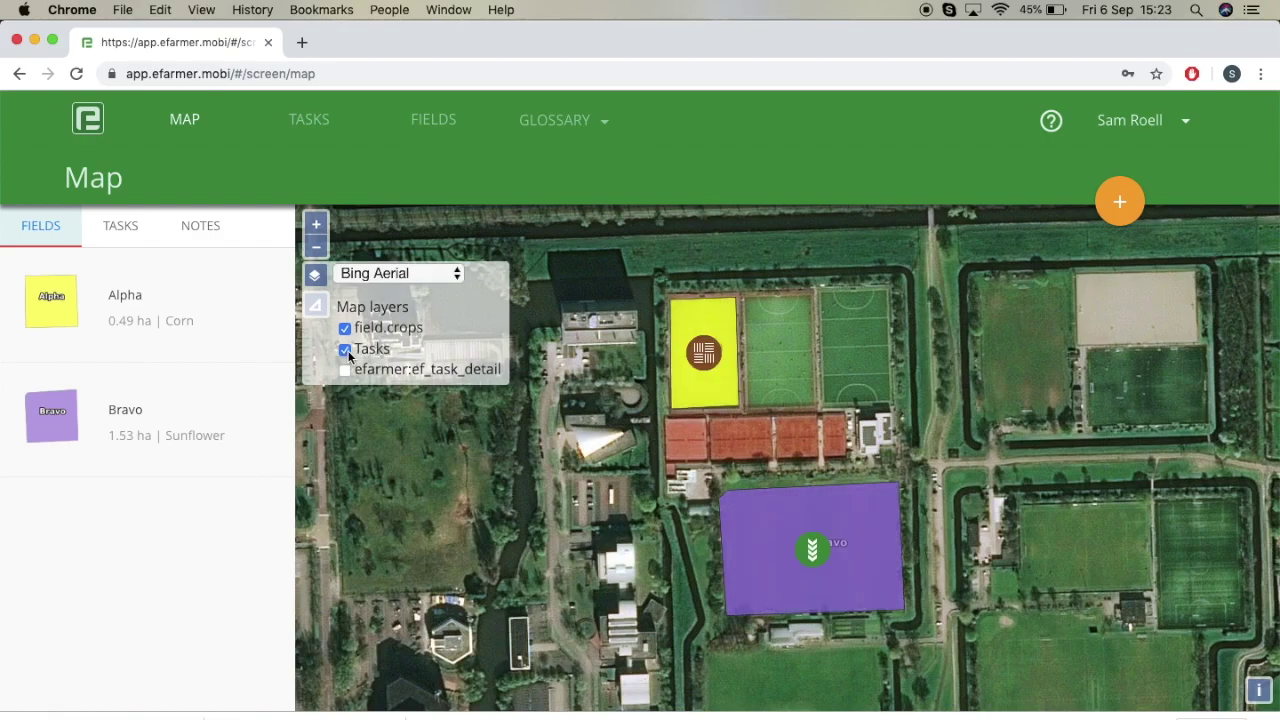
click(345, 370)
click(345, 370)
click(346, 349)
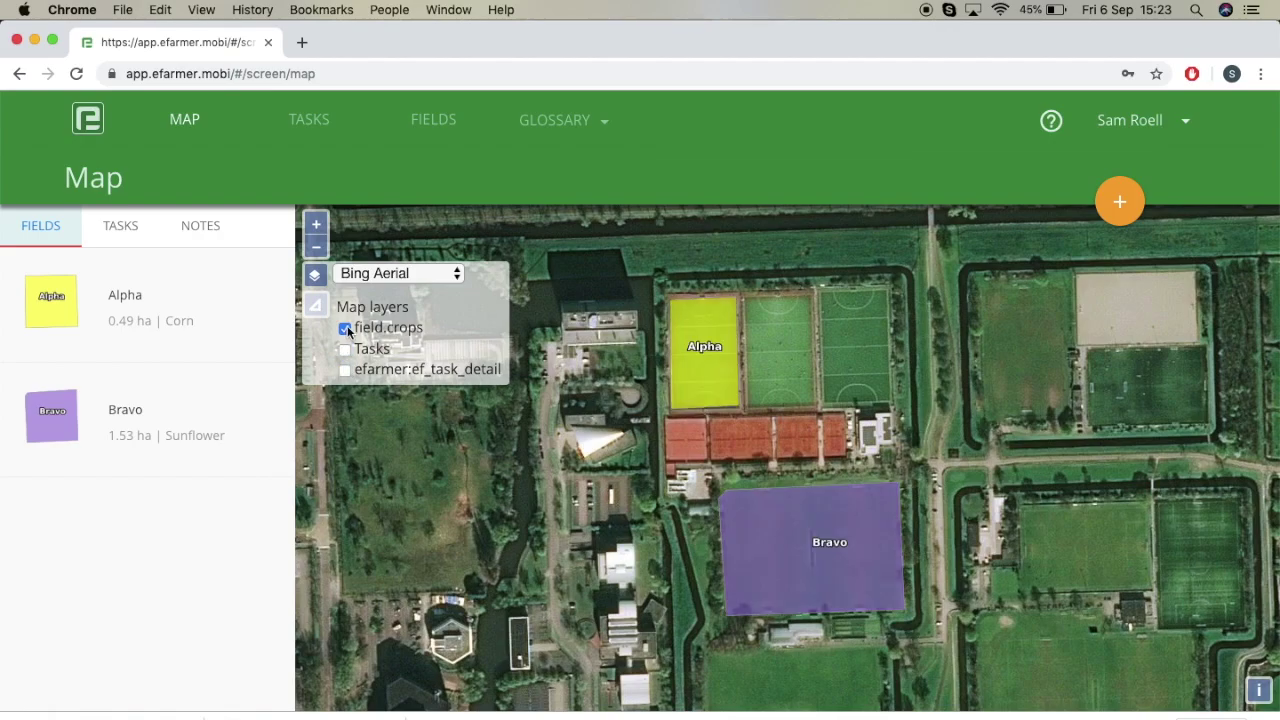
click(346, 329)
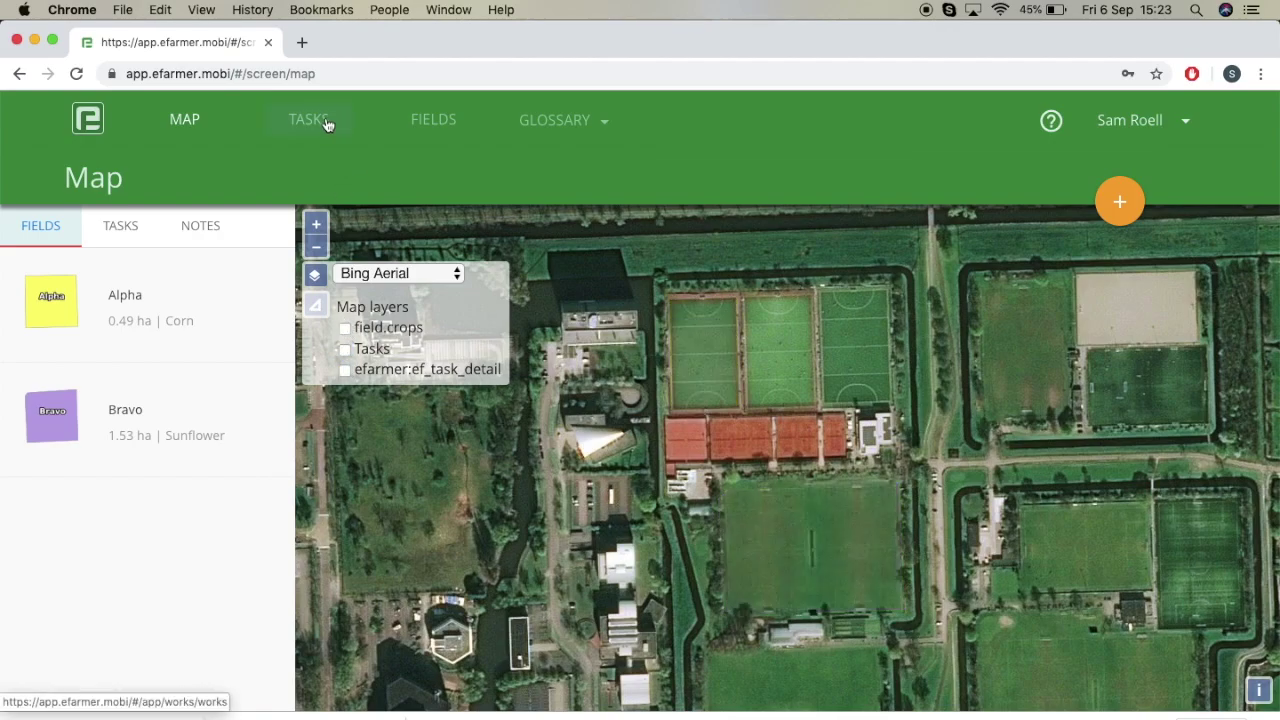
Step: Open the Fields overview and look through the grouped fields with their crops and works
click(445, 121)
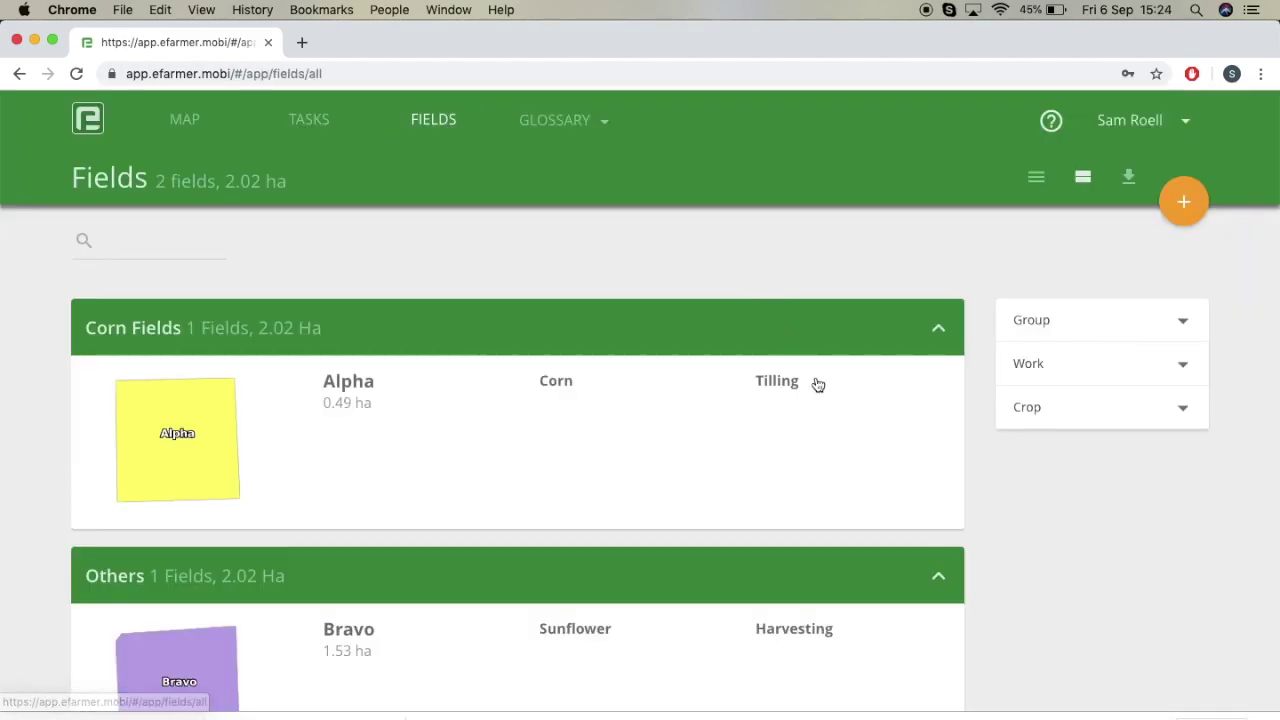
scroll(957, 503, down, 2)
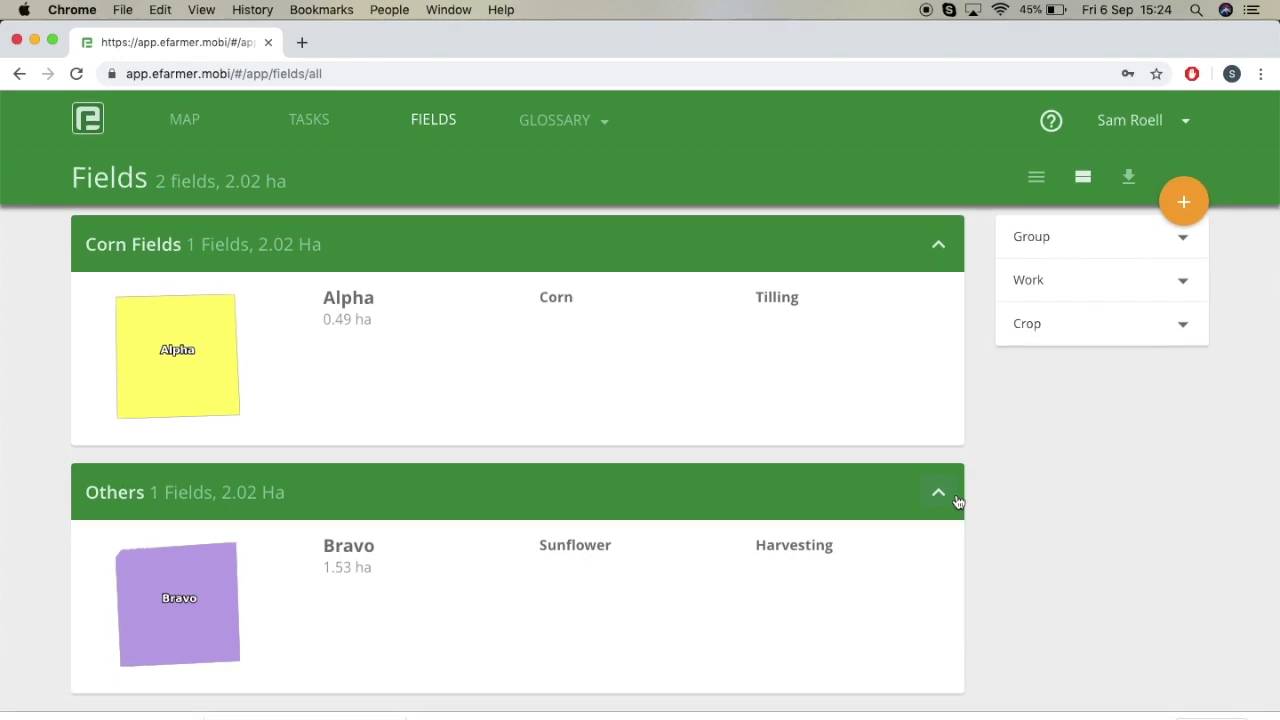
scroll(1076, 390, up, 2)
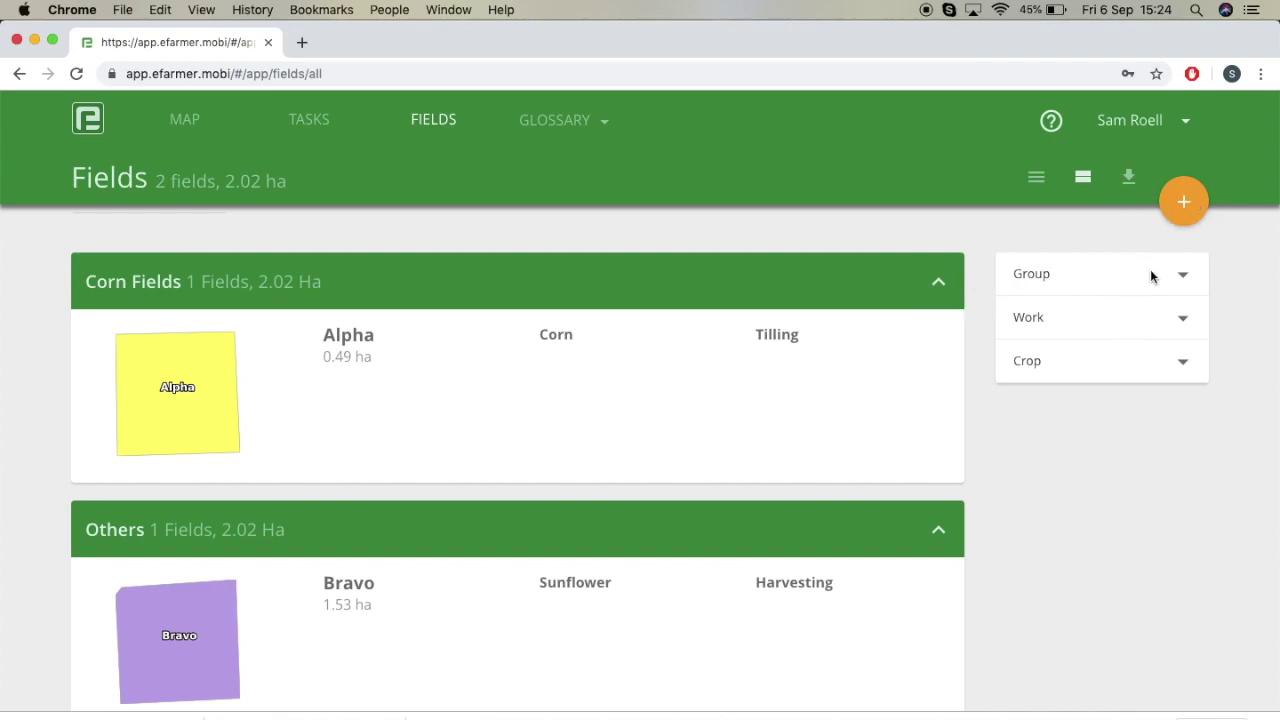
Step: Filter the fields by the Corn Fields group, and clear that filter again
click(1184, 277)
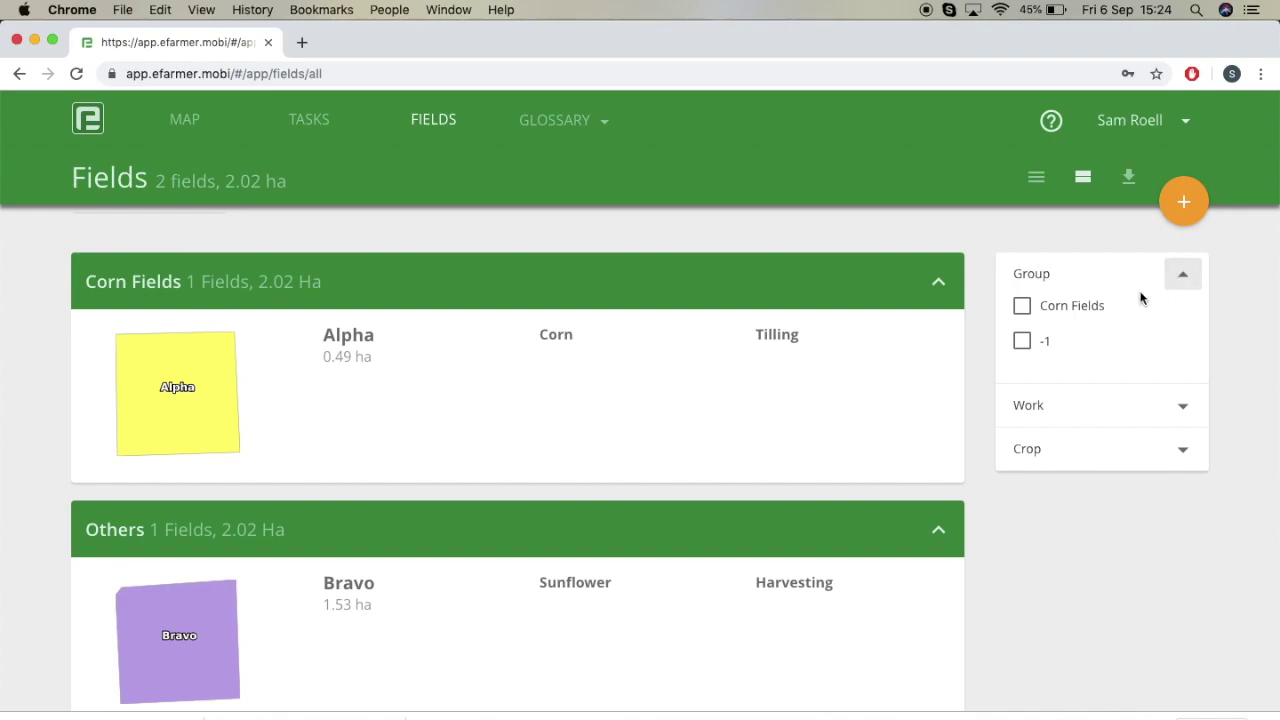
click(1020, 309)
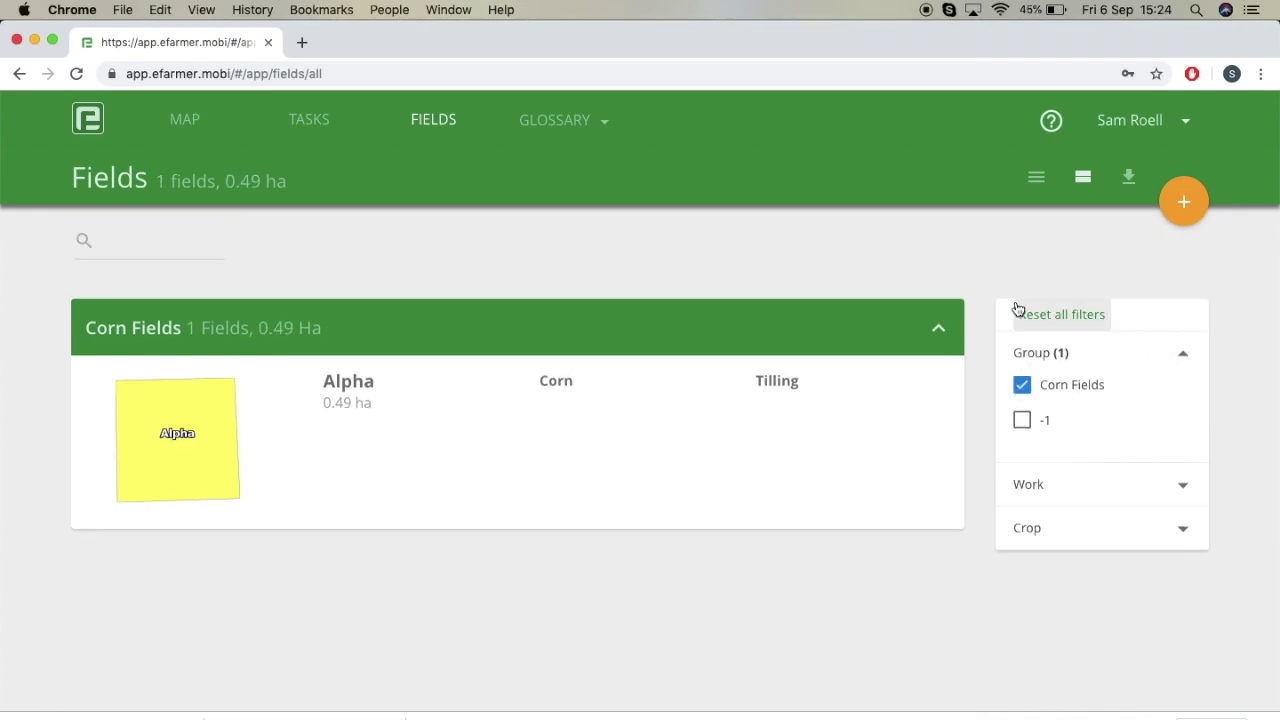
click(1024, 387)
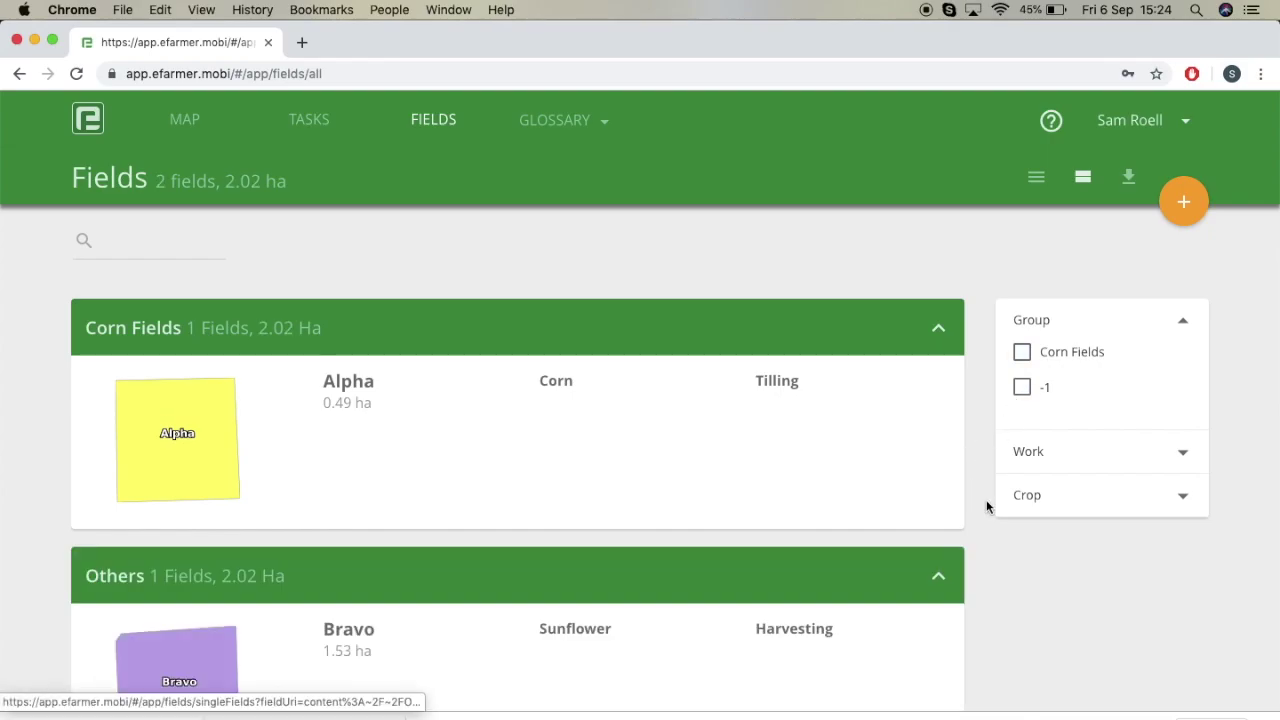
Step: Filter the fields by the crop Corn, and clear that filter again
scroll(988, 508, down, 2)
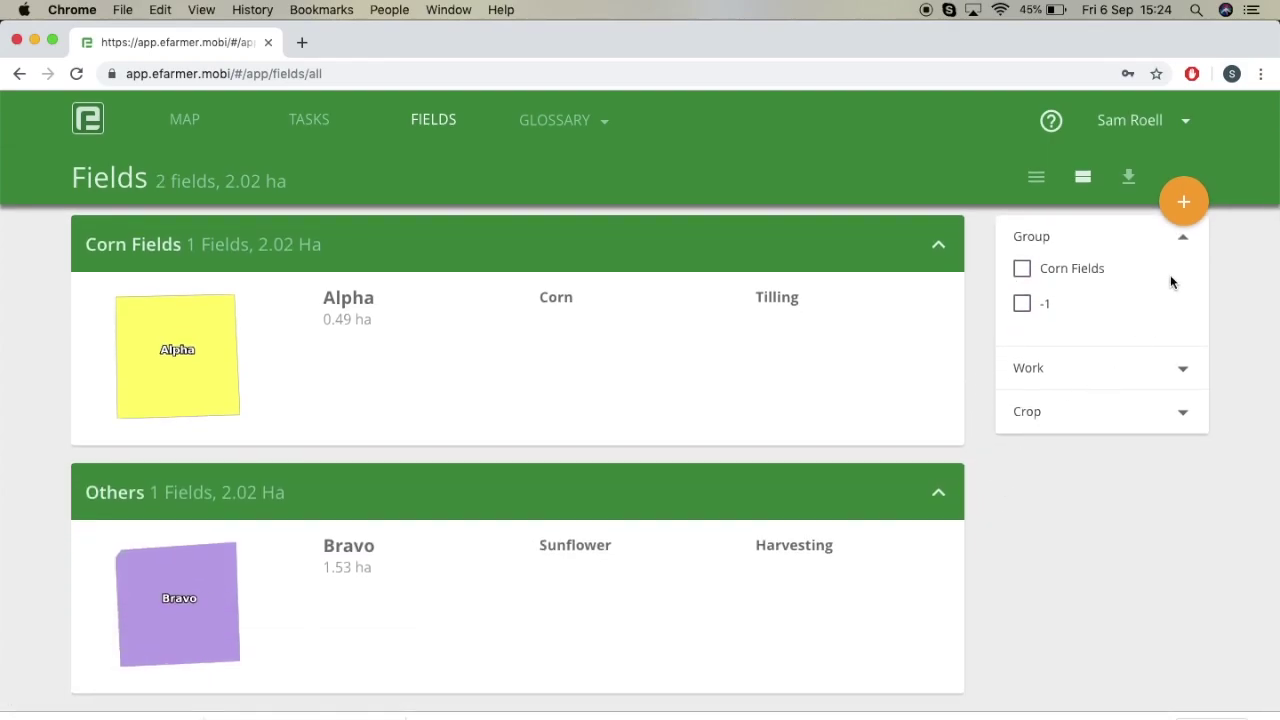
click(1178, 248)
click(1180, 328)
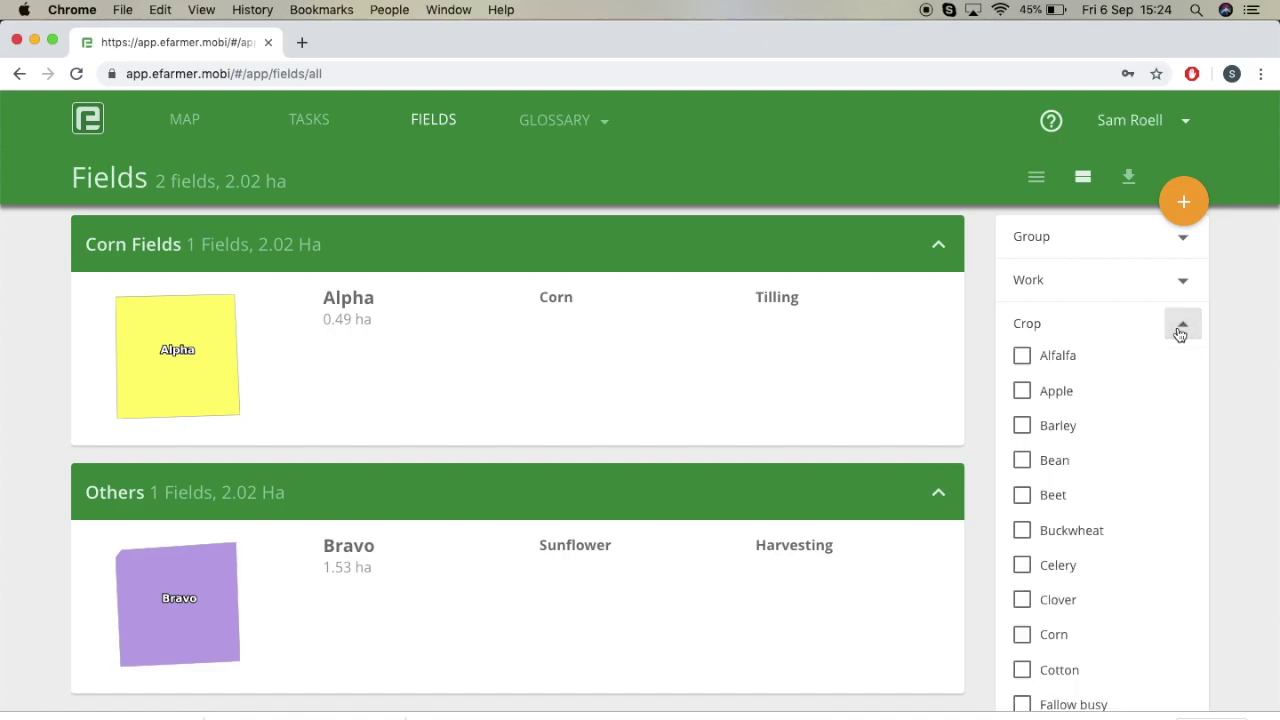
scroll(1118, 515, down, 4)
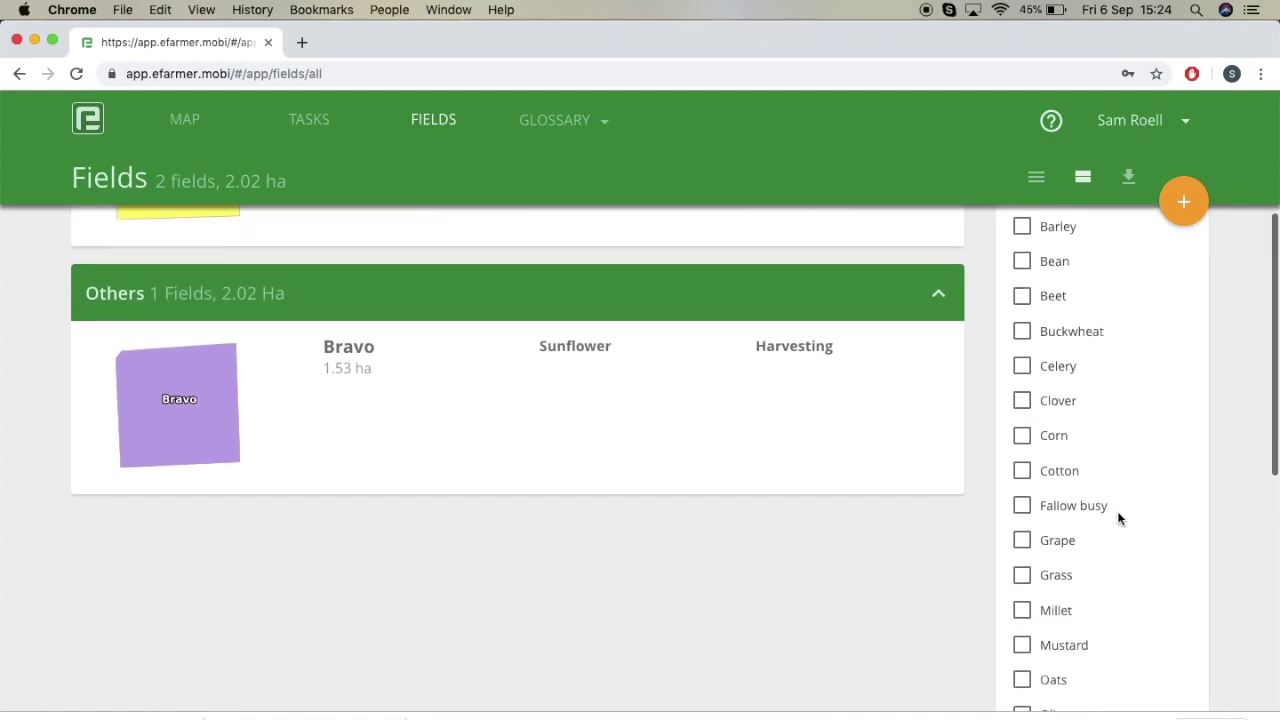
scroll(1115, 515, up, 2)
click(1022, 527)
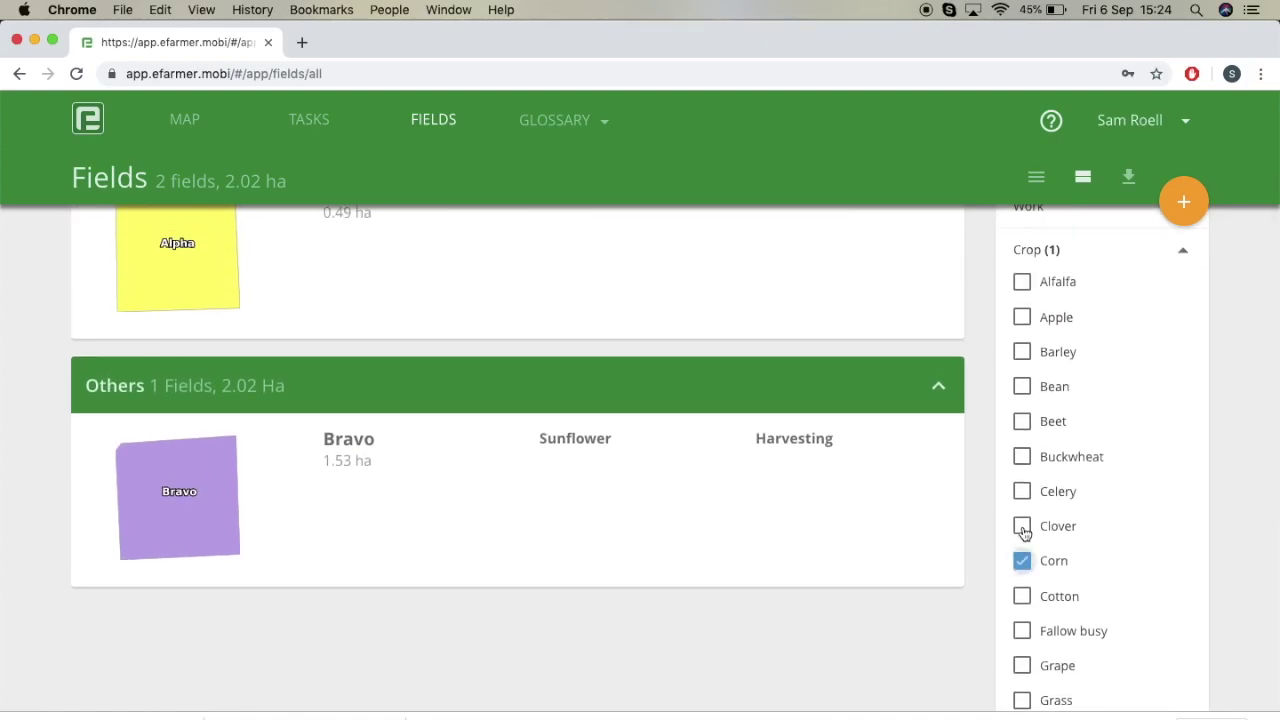
scroll(782, 462, up, 3)
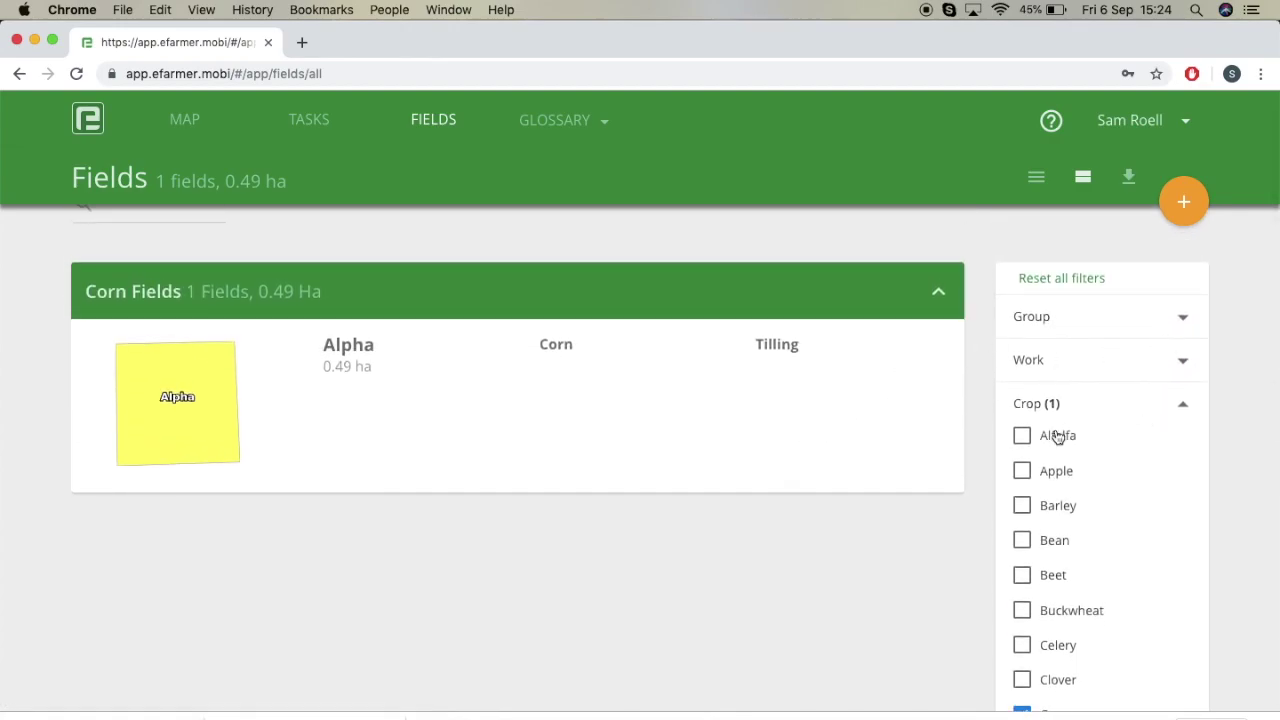
scroll(985, 575, down, 3)
click(1022, 571)
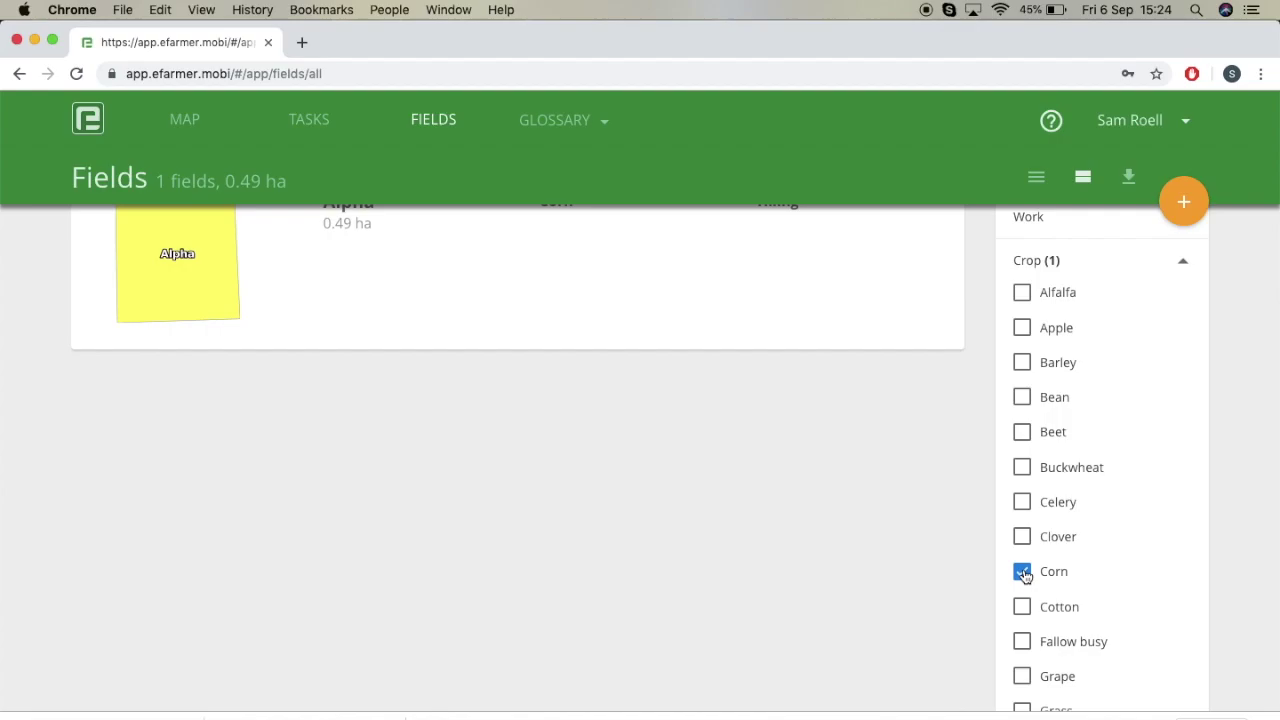
scroll(920, 466, up, 3)
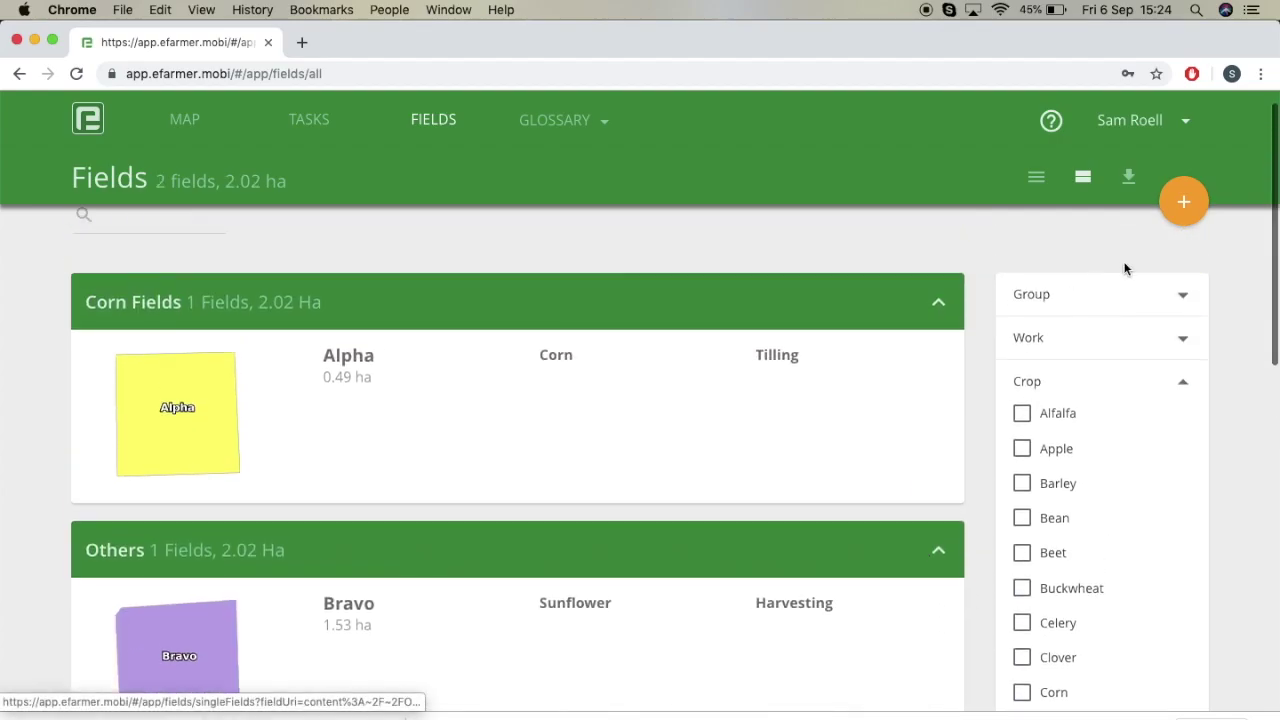
Step: Draw a new four-cornered field, about 86 m by 56 m, over the second sports pitch east of the Alpha field
click(1184, 204)
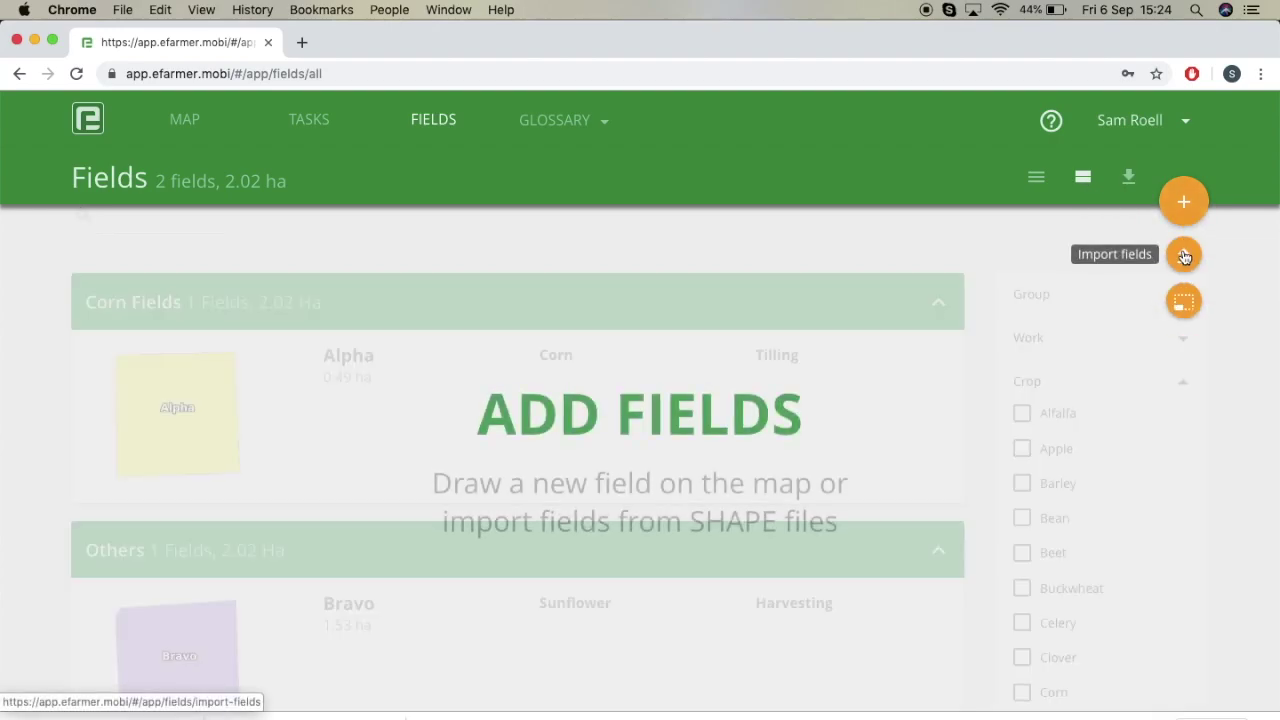
click(1182, 302)
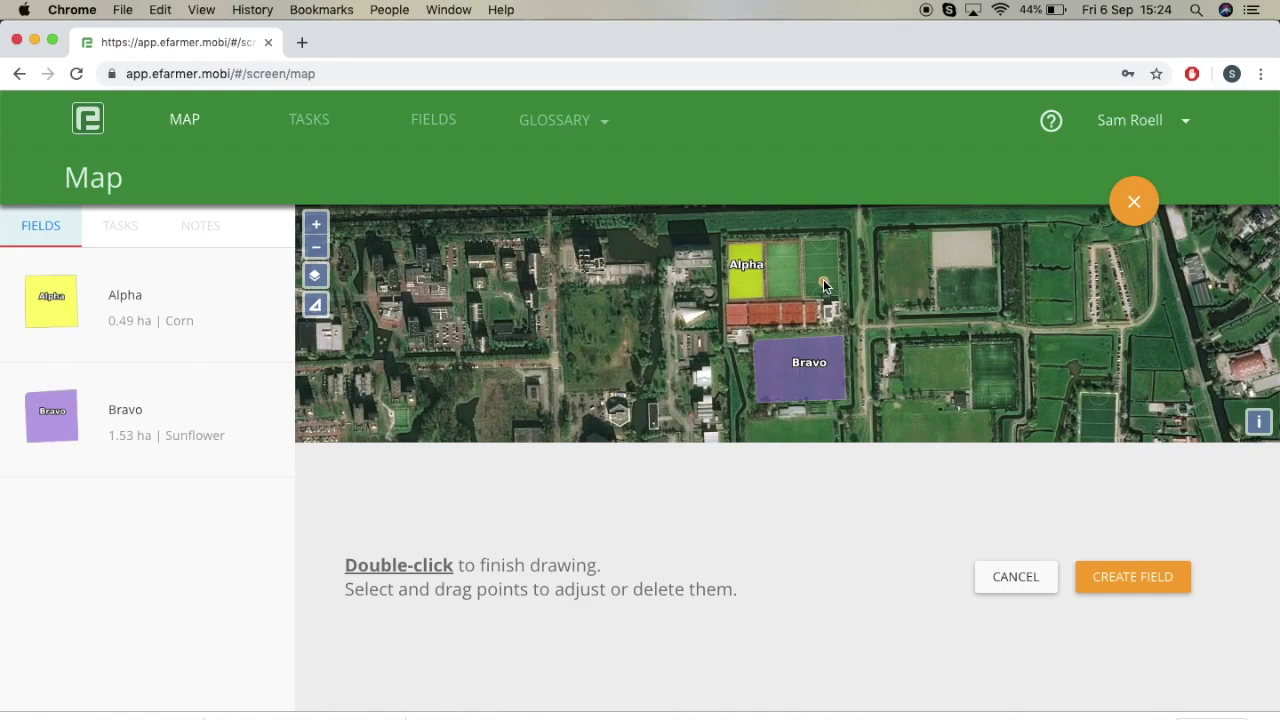
click(316, 224)
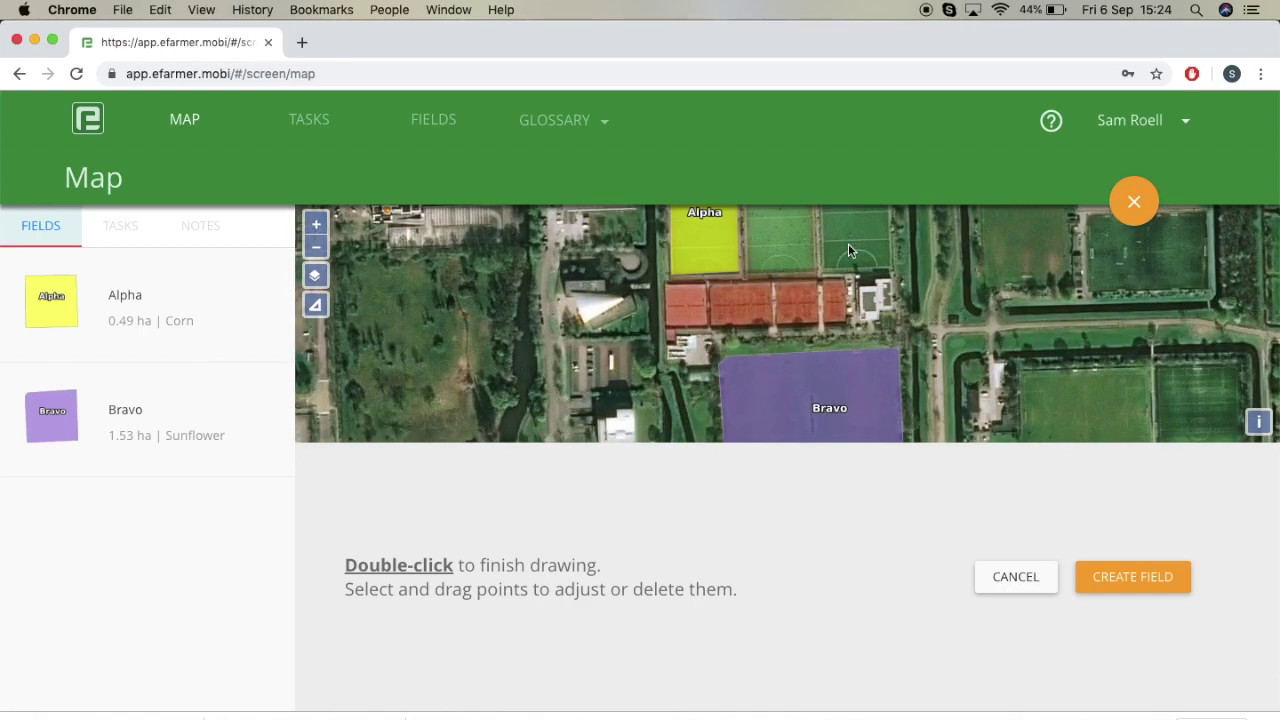
scroll(860, 258, up, 3)
scroll(876, 265, down, 3)
click(876, 263)
drag(876, 265, 871, 352)
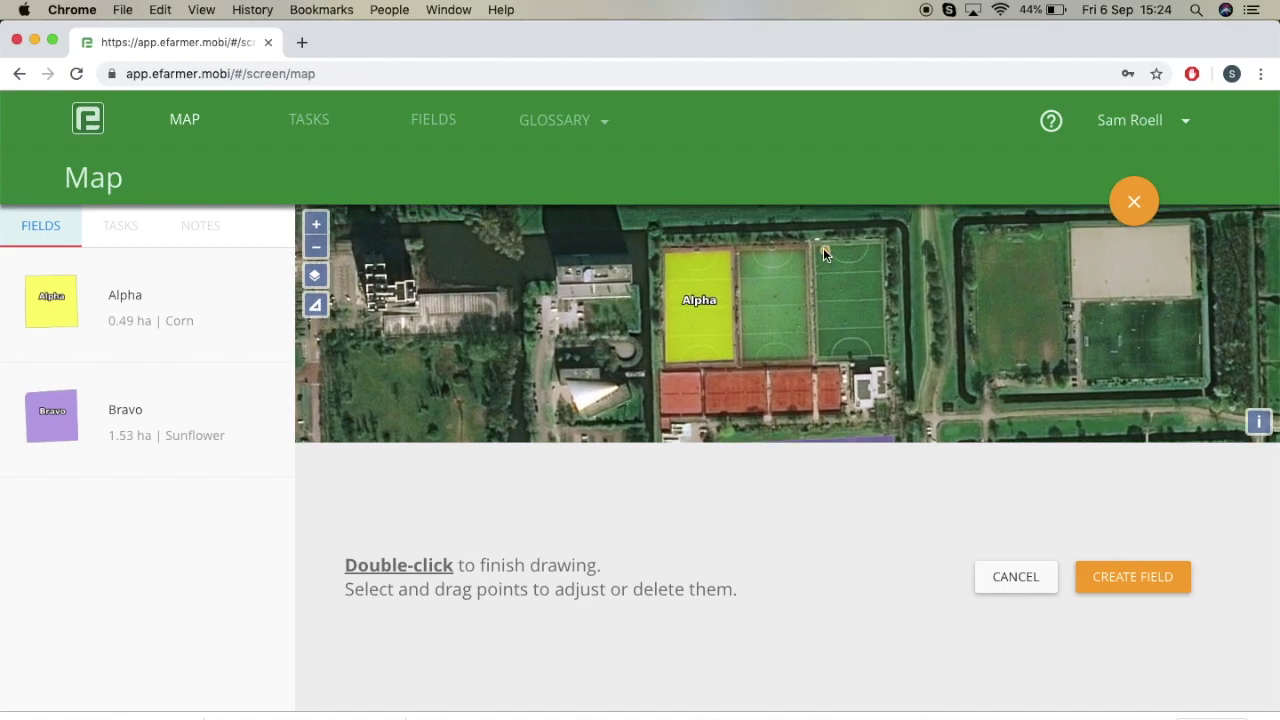
click(816, 246)
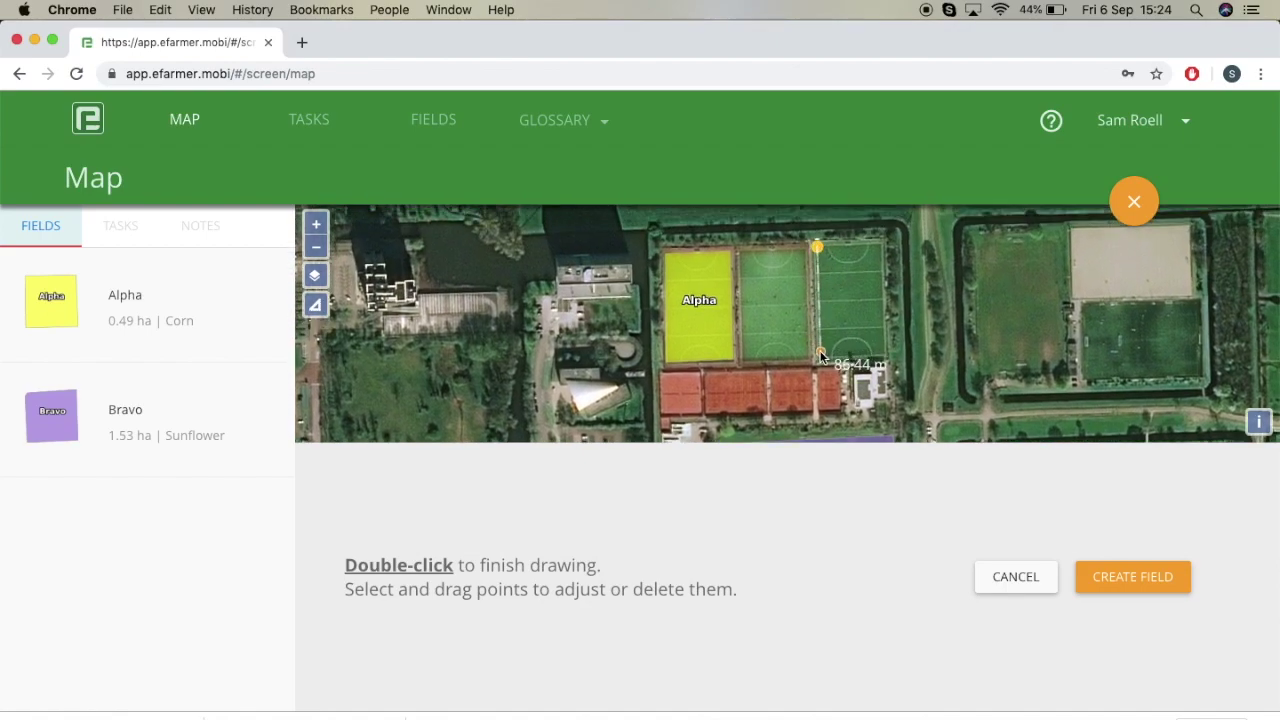
click(820, 356)
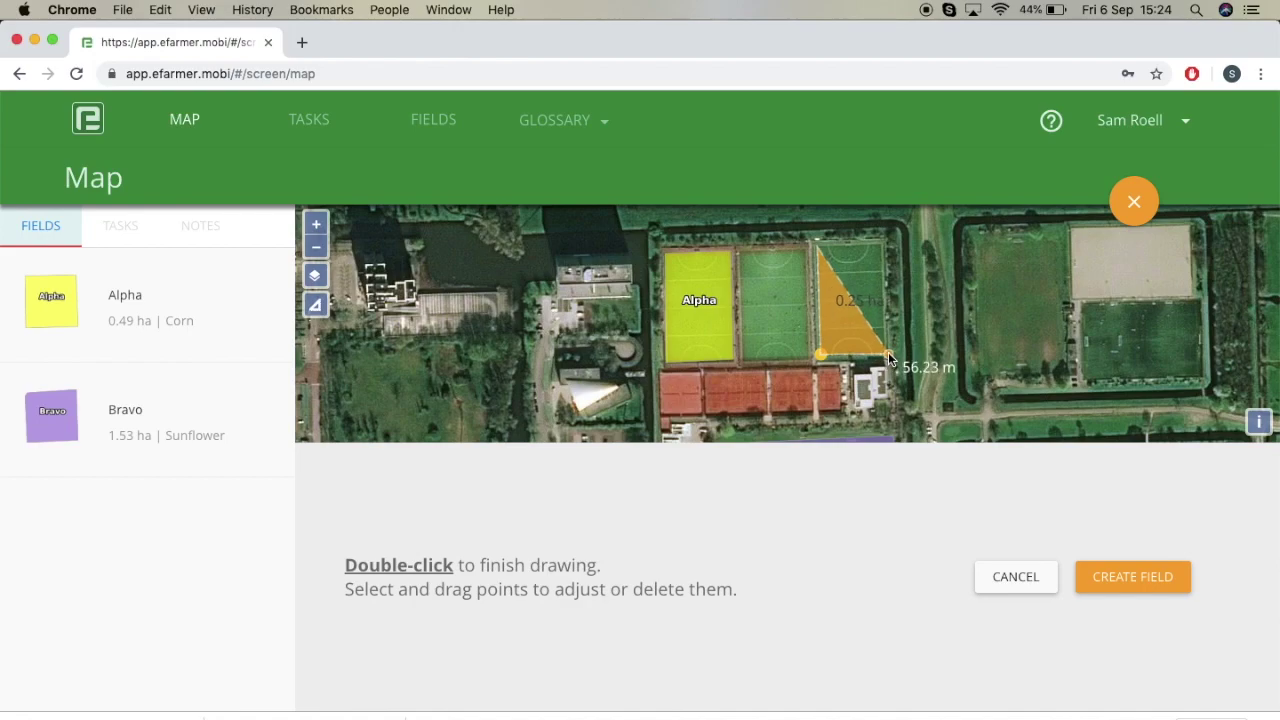
click(887, 351)
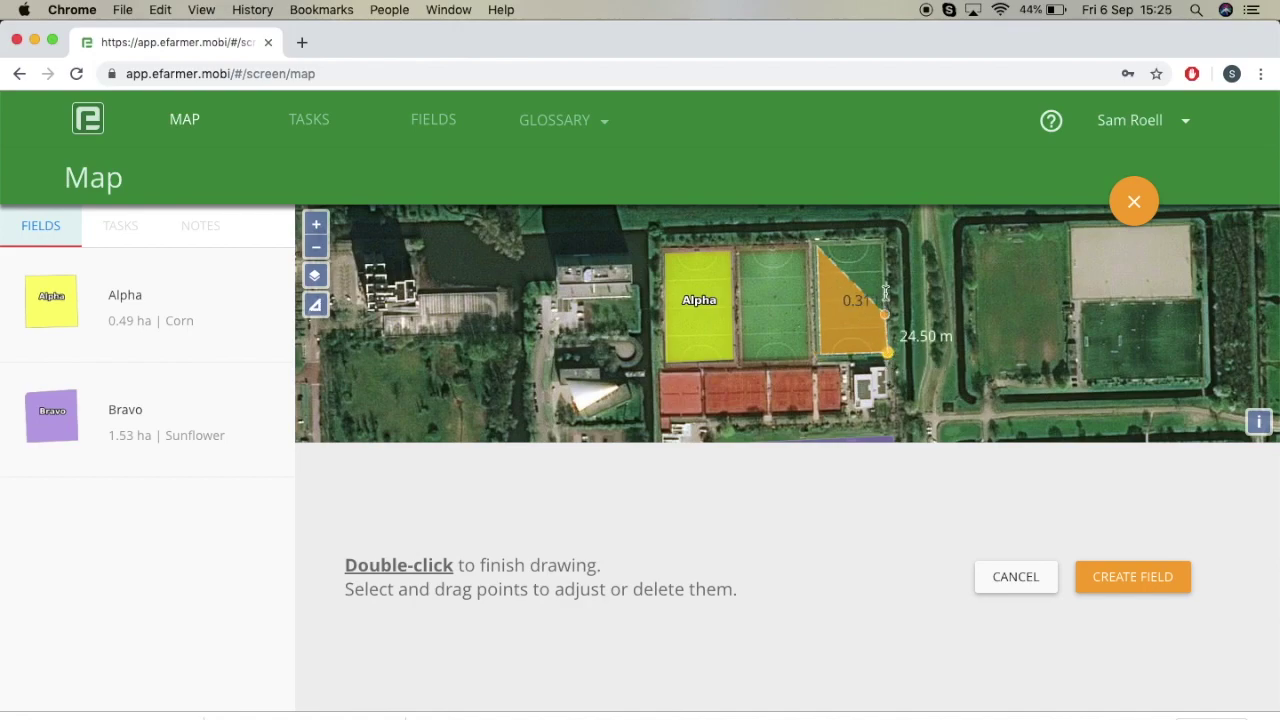
click(879, 242)
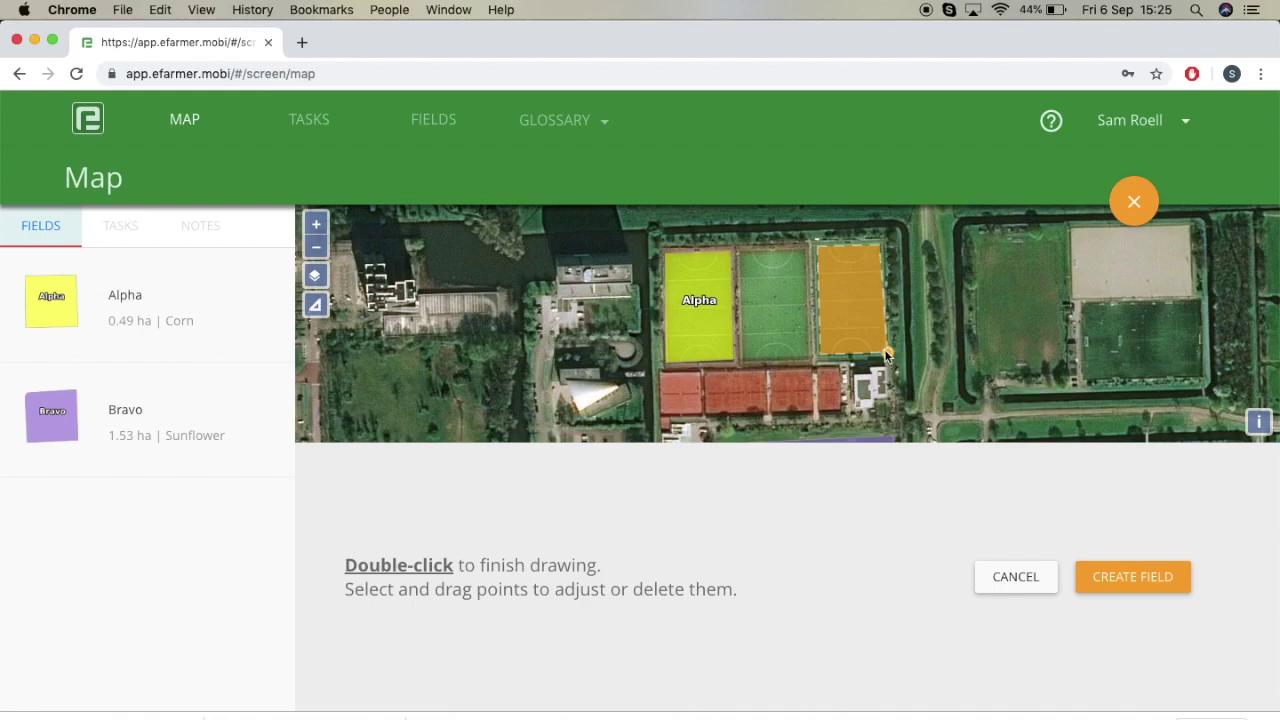
scroll(884, 351, up, 2)
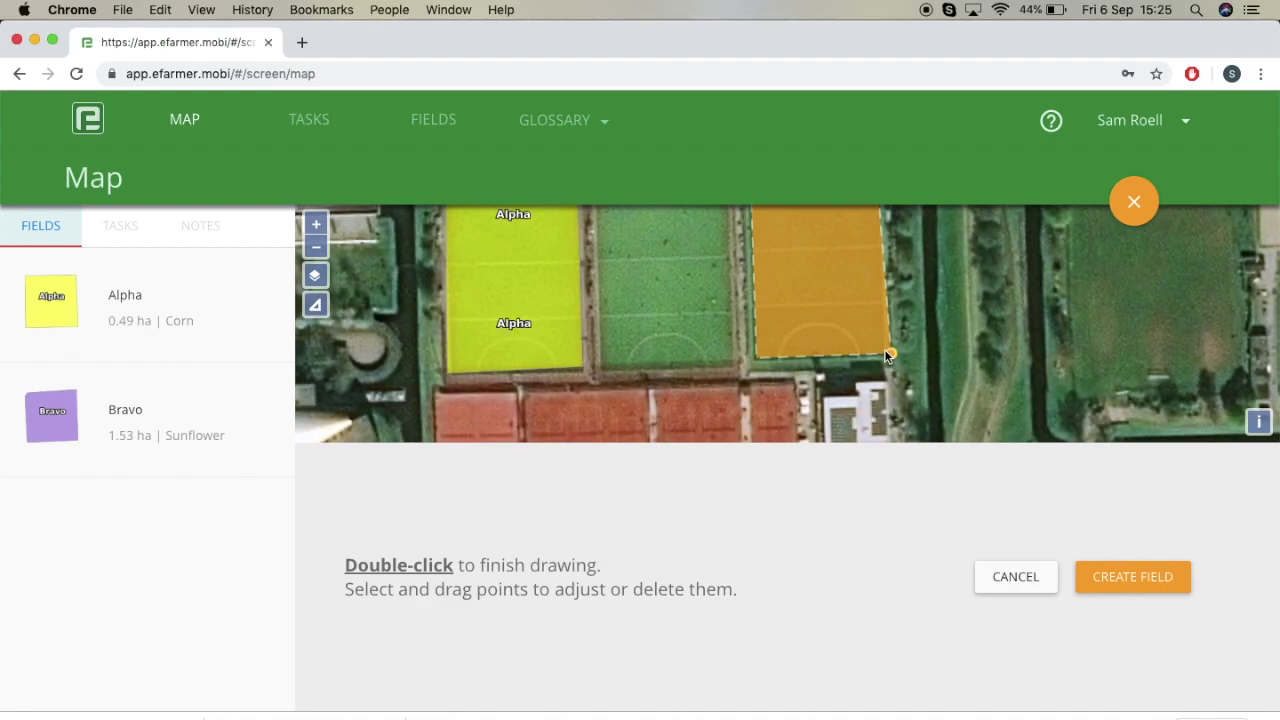
scroll(879, 358, down, 2)
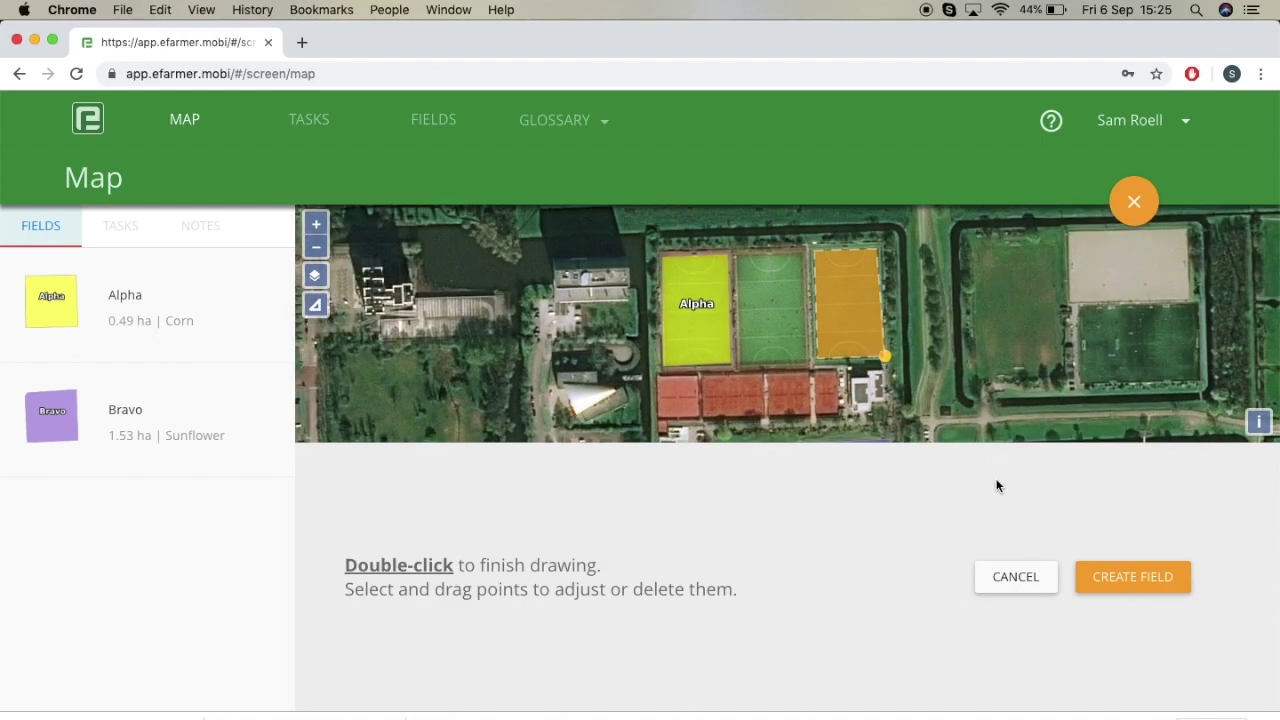
Step: Look through the group and crop choices for creating the drawn field, and discard the new field without saving
click(1141, 577)
click(613, 312)
click(686, 406)
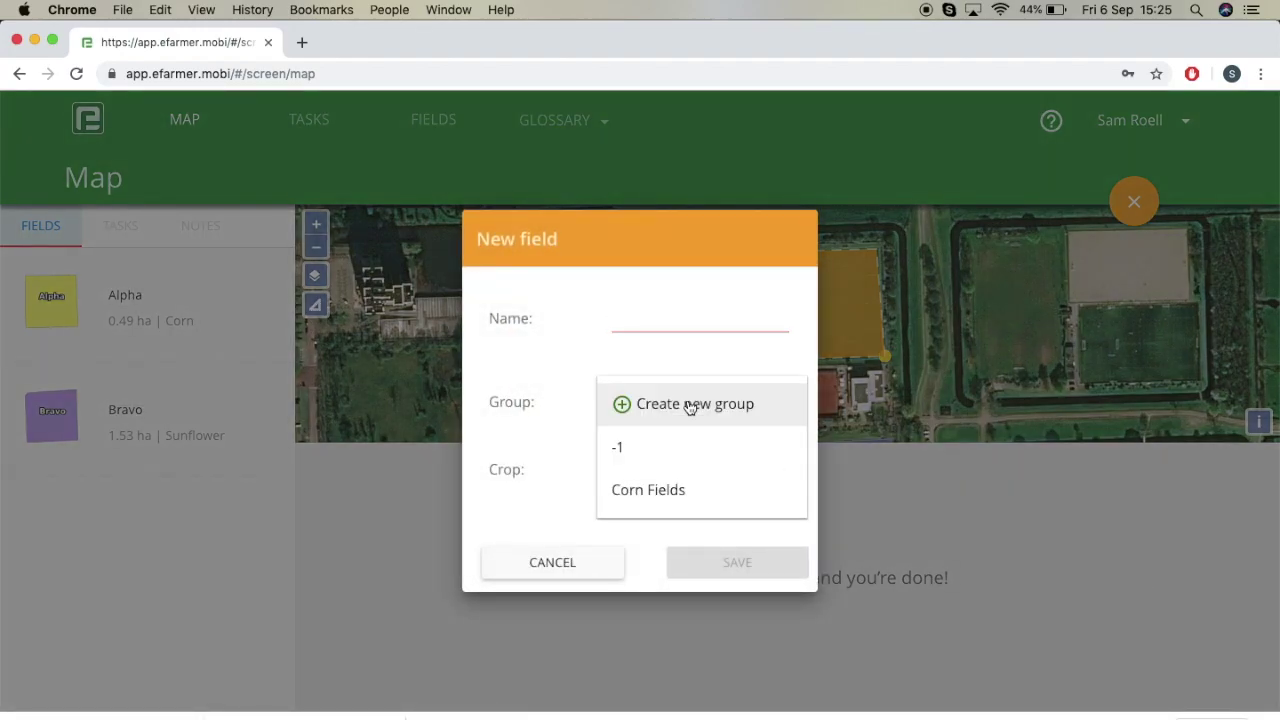
click(791, 346)
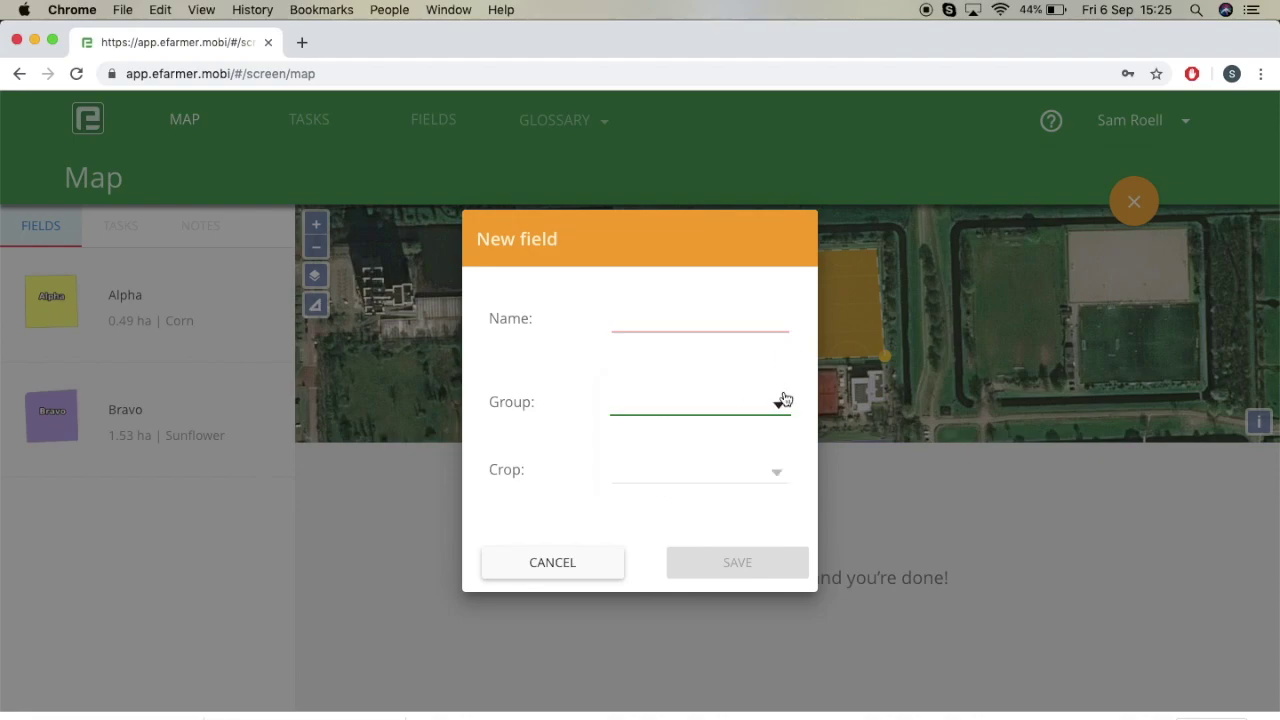
click(768, 474)
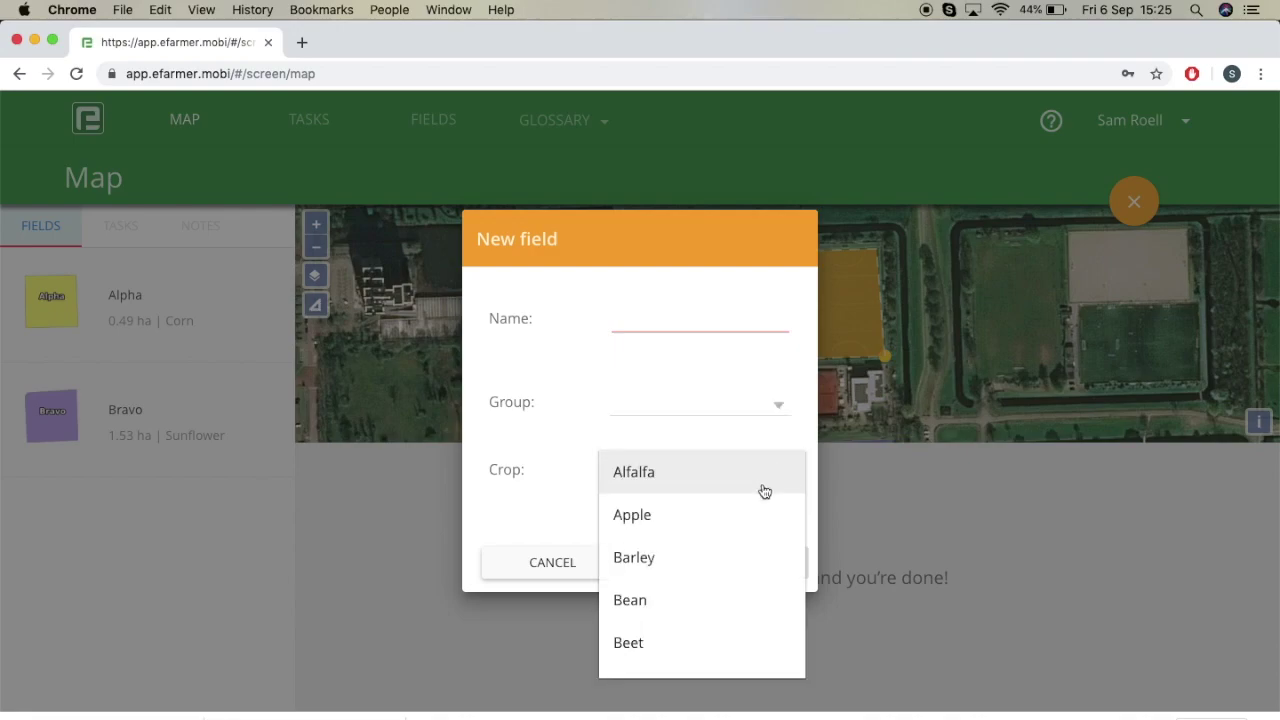
click(576, 459)
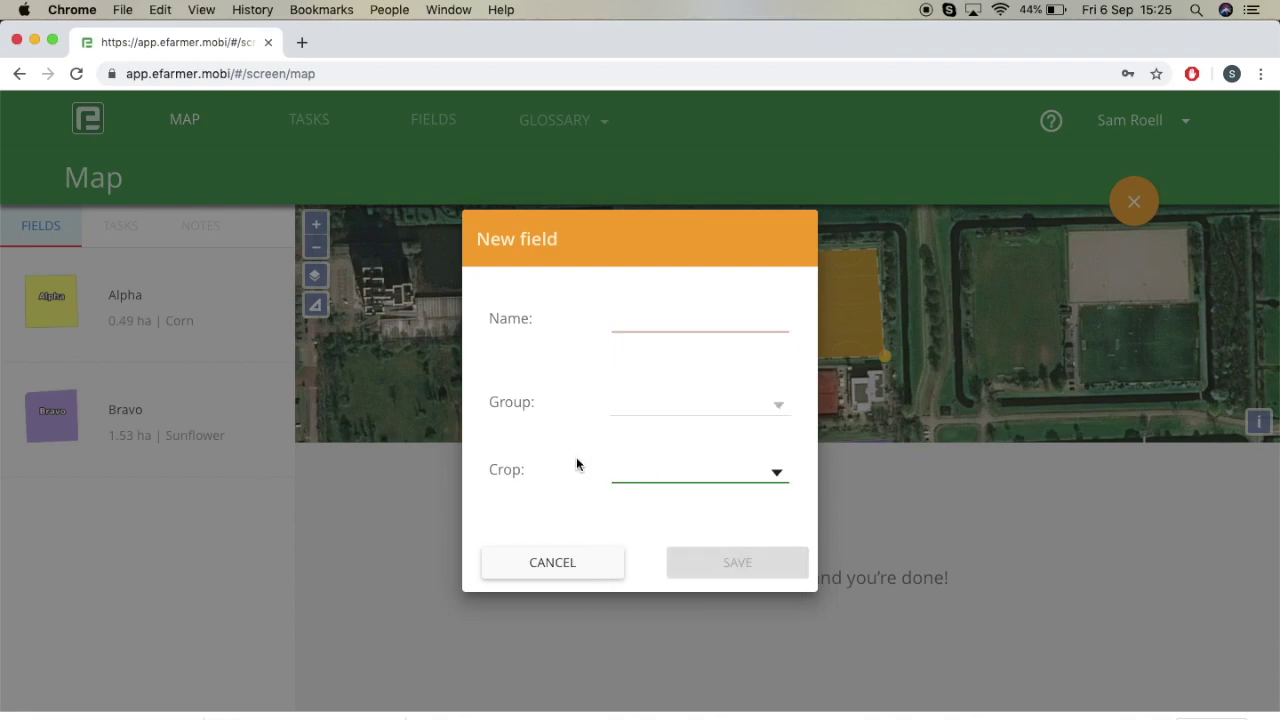
click(566, 566)
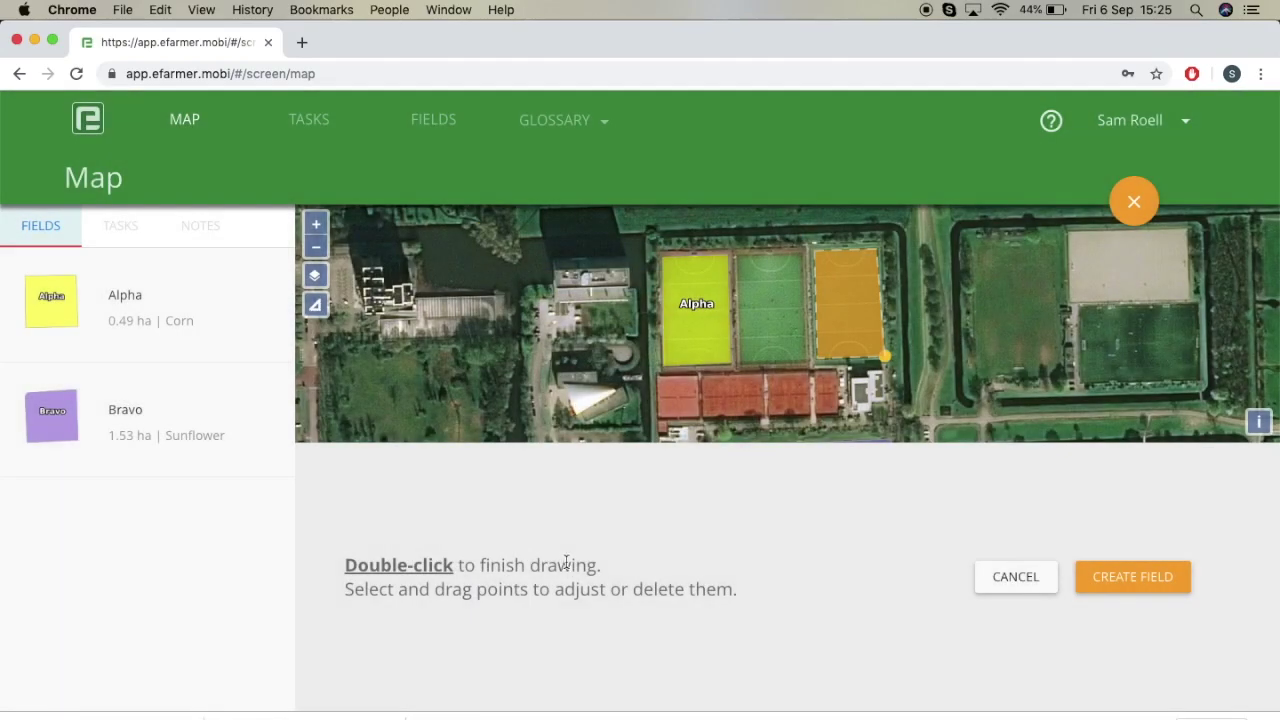
click(1140, 204)
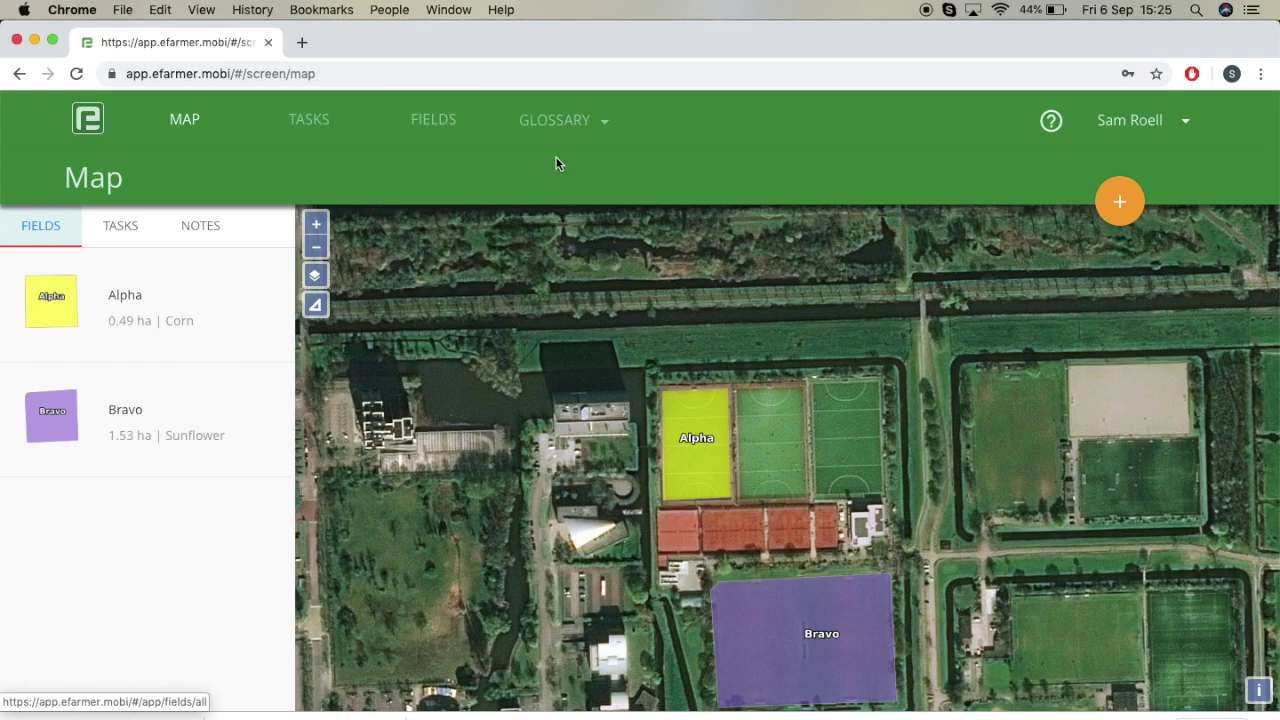
Step: Start a field import from the Fields overview and upload the archive NewField.zip from the Desktop
click(458, 117)
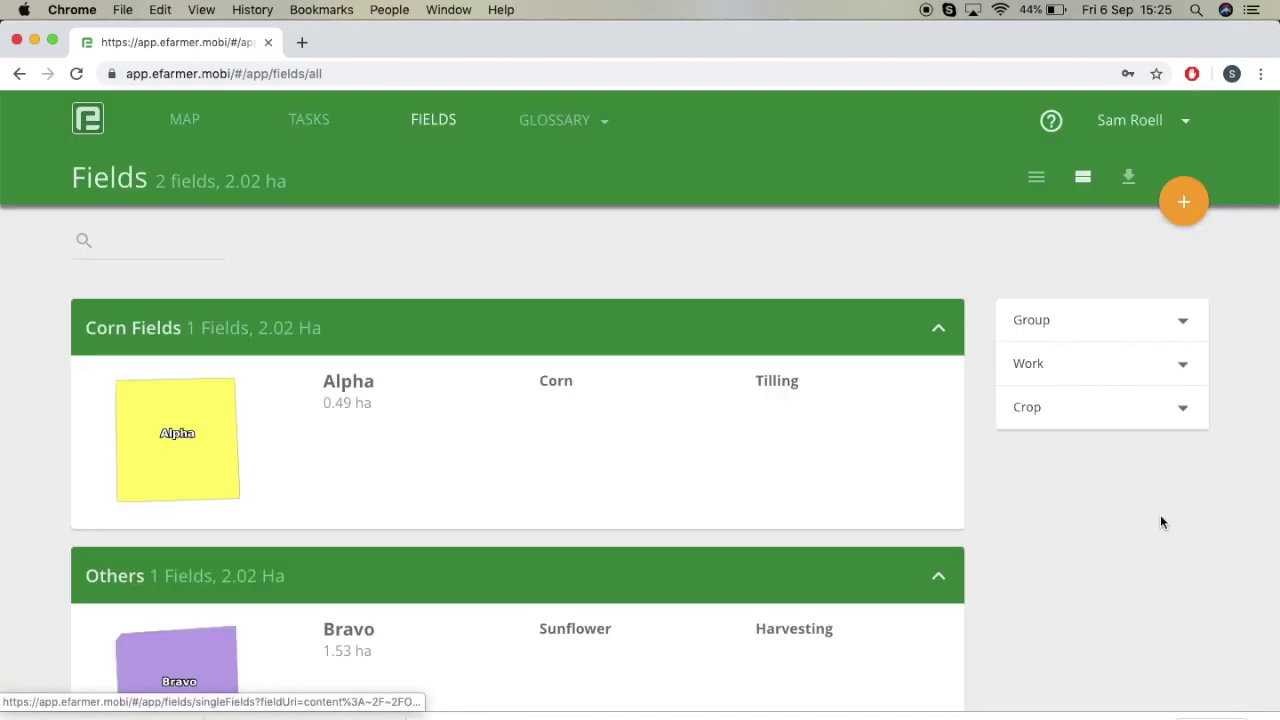
scroll(1160, 514, down, 2)
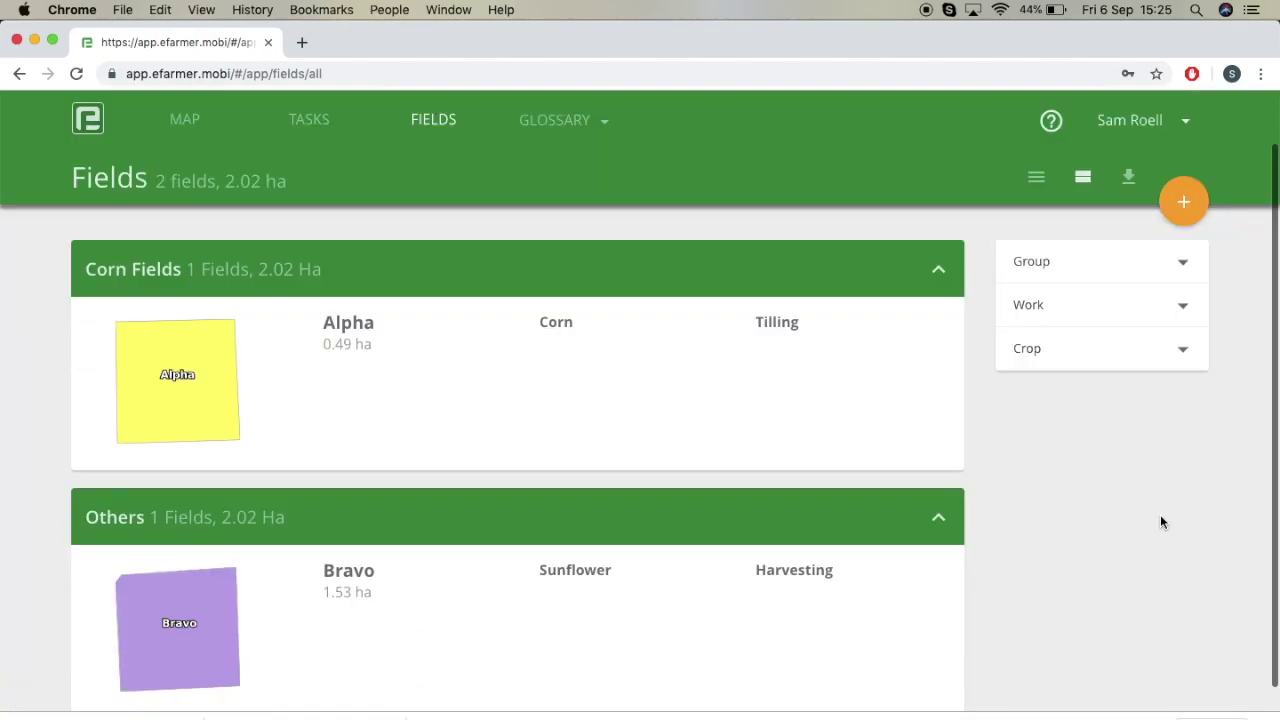
click(1184, 205)
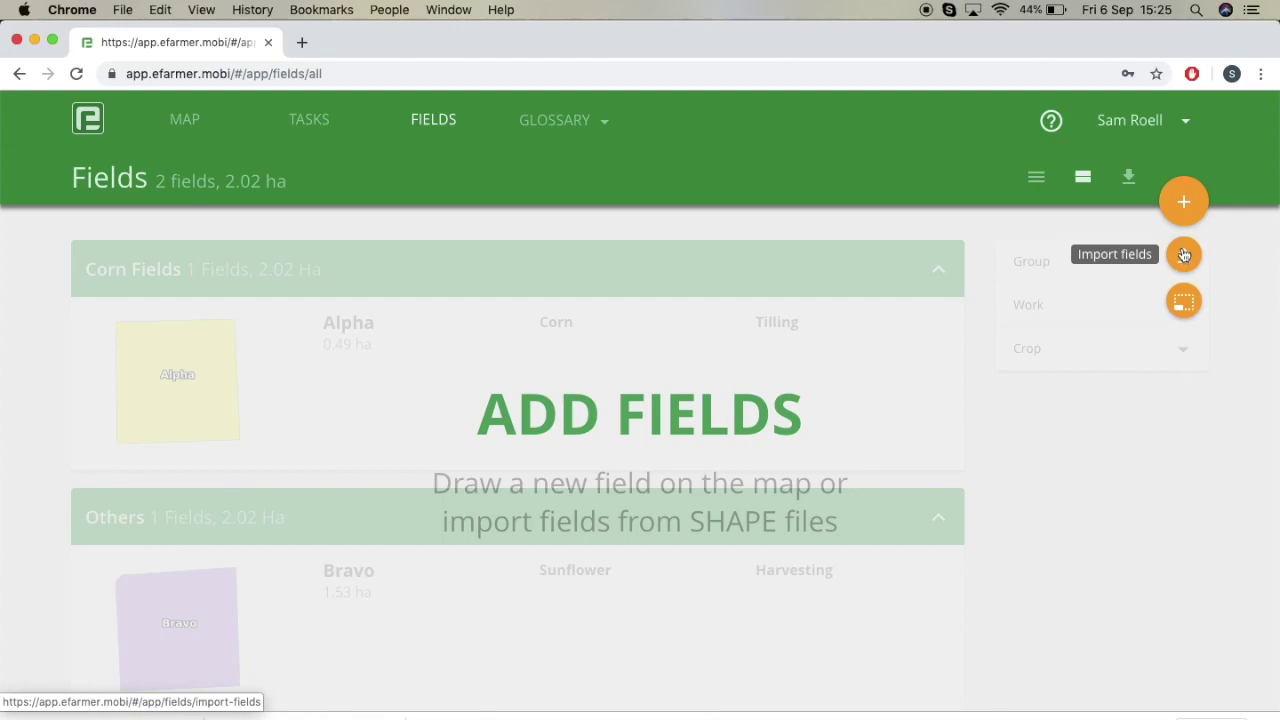
click(1184, 254)
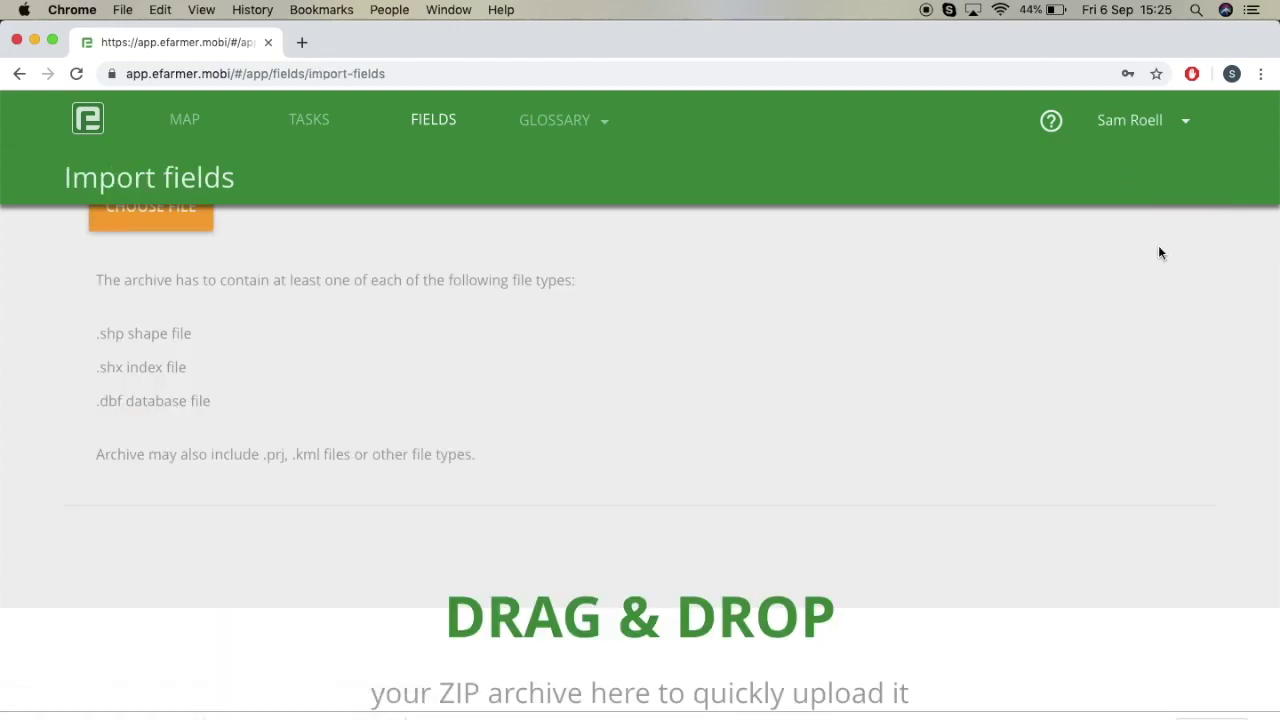
scroll(404, 379, up, 2)
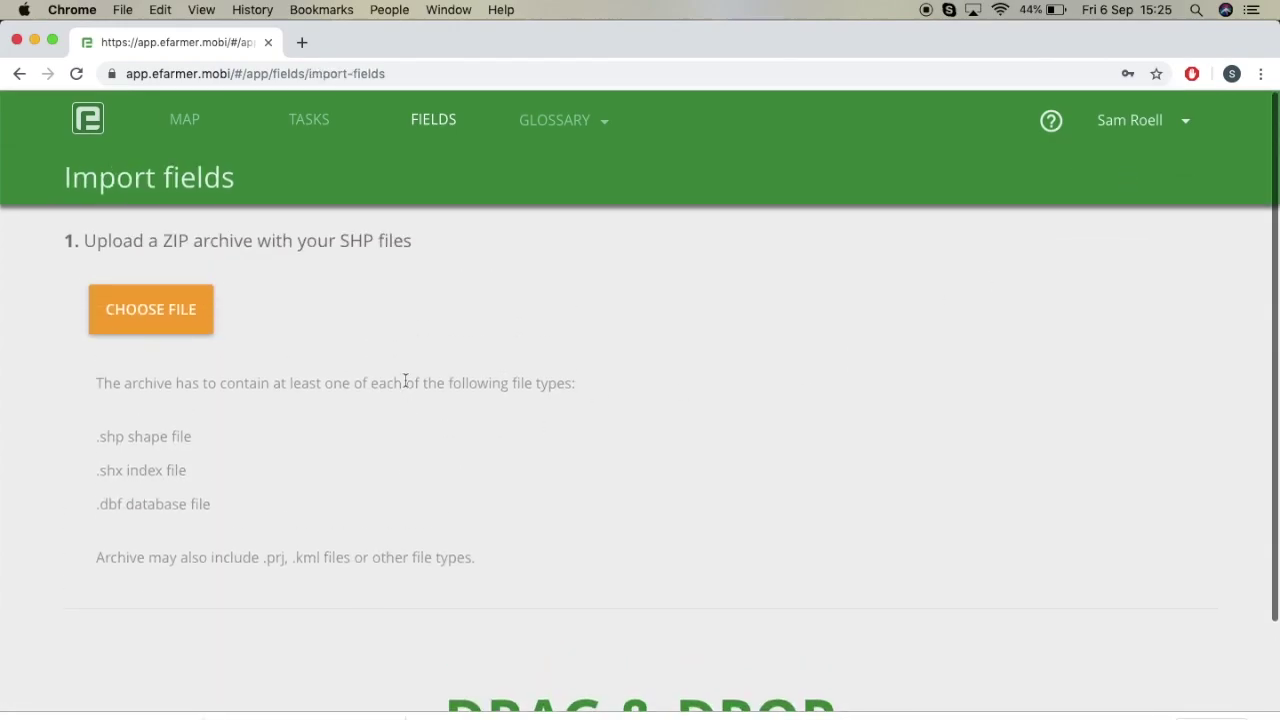
click(174, 314)
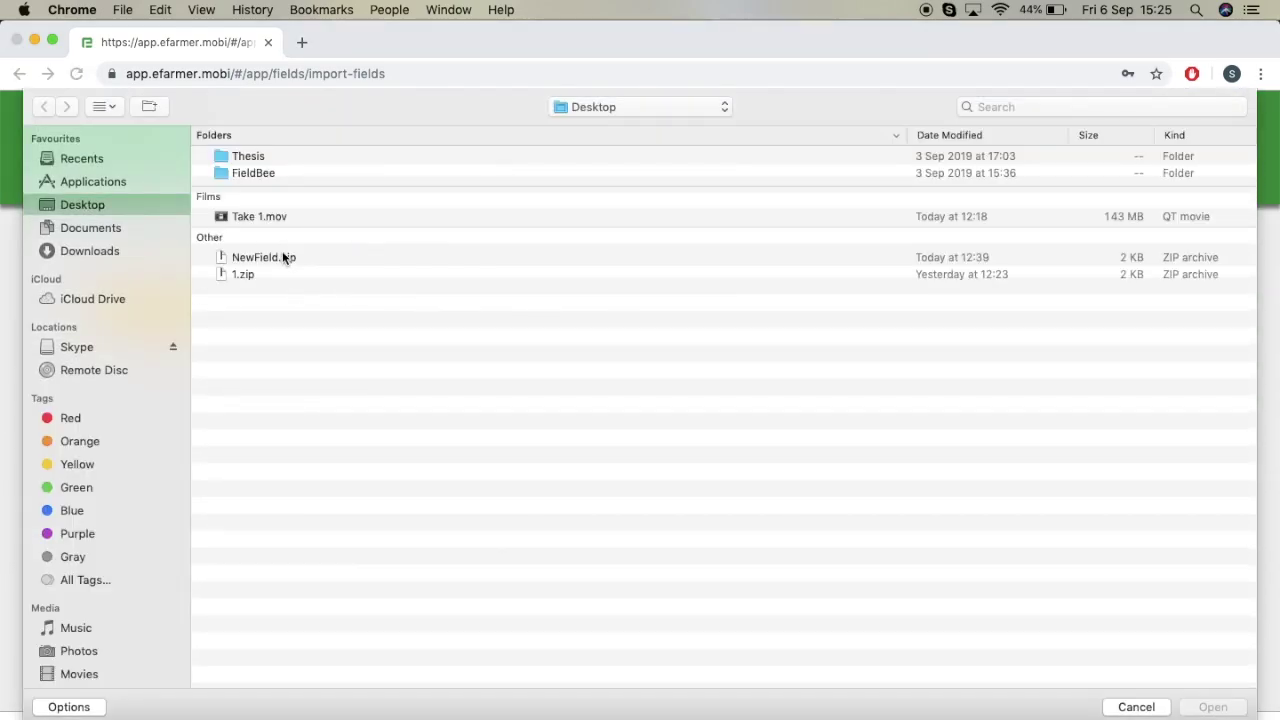
click(283, 258)
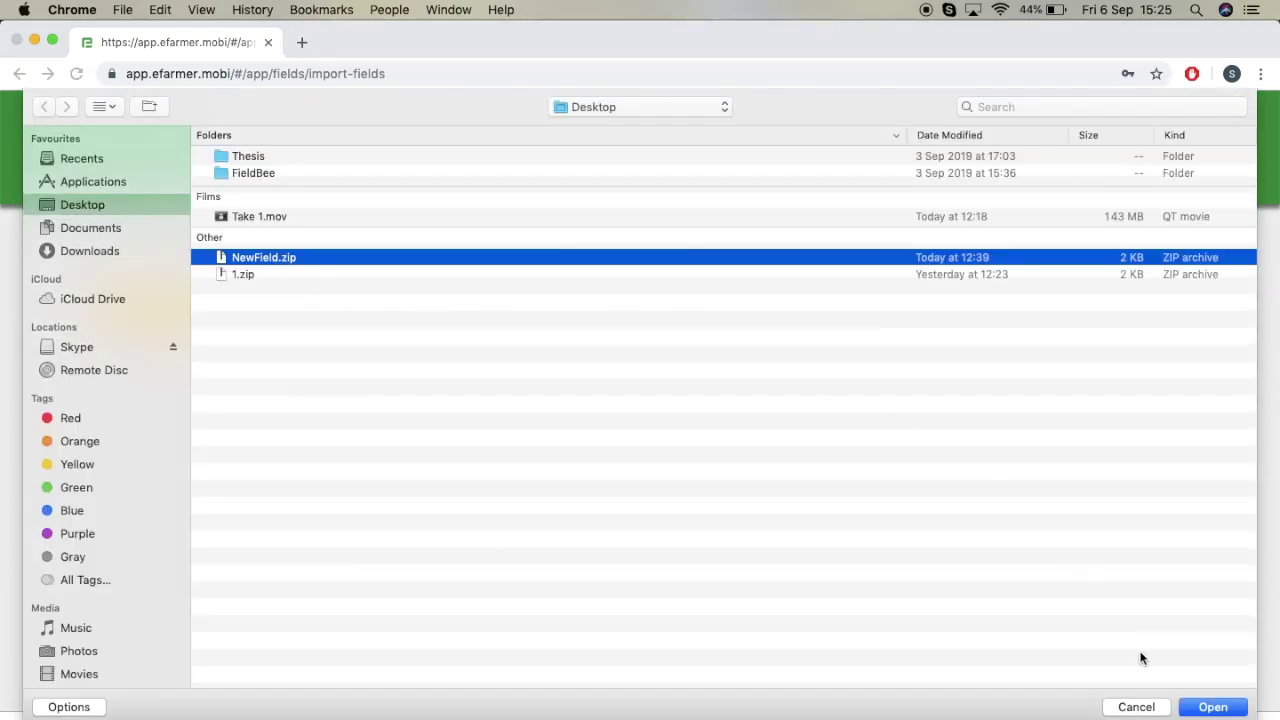
click(1212, 707)
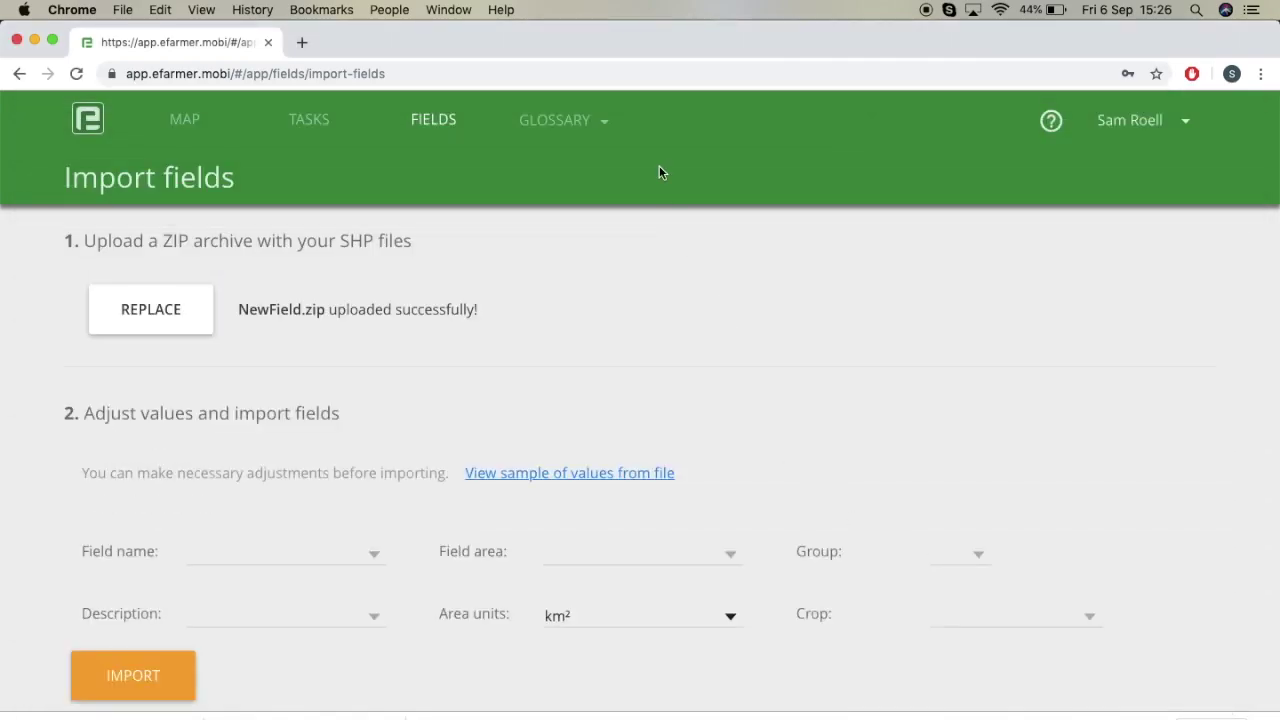
Step: Examine the uploaded field's outline and its surroundings on the import preview map
scroll(758, 308, down, 10)
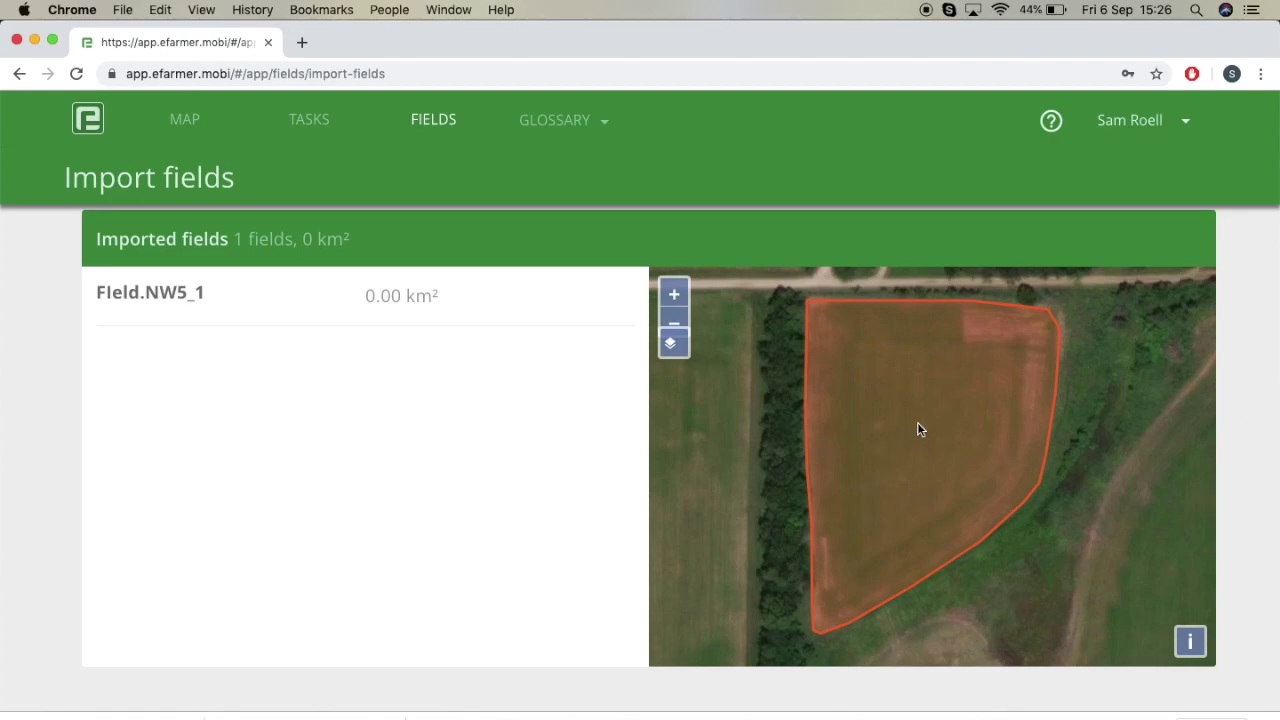
click(674, 320)
click(674, 320)
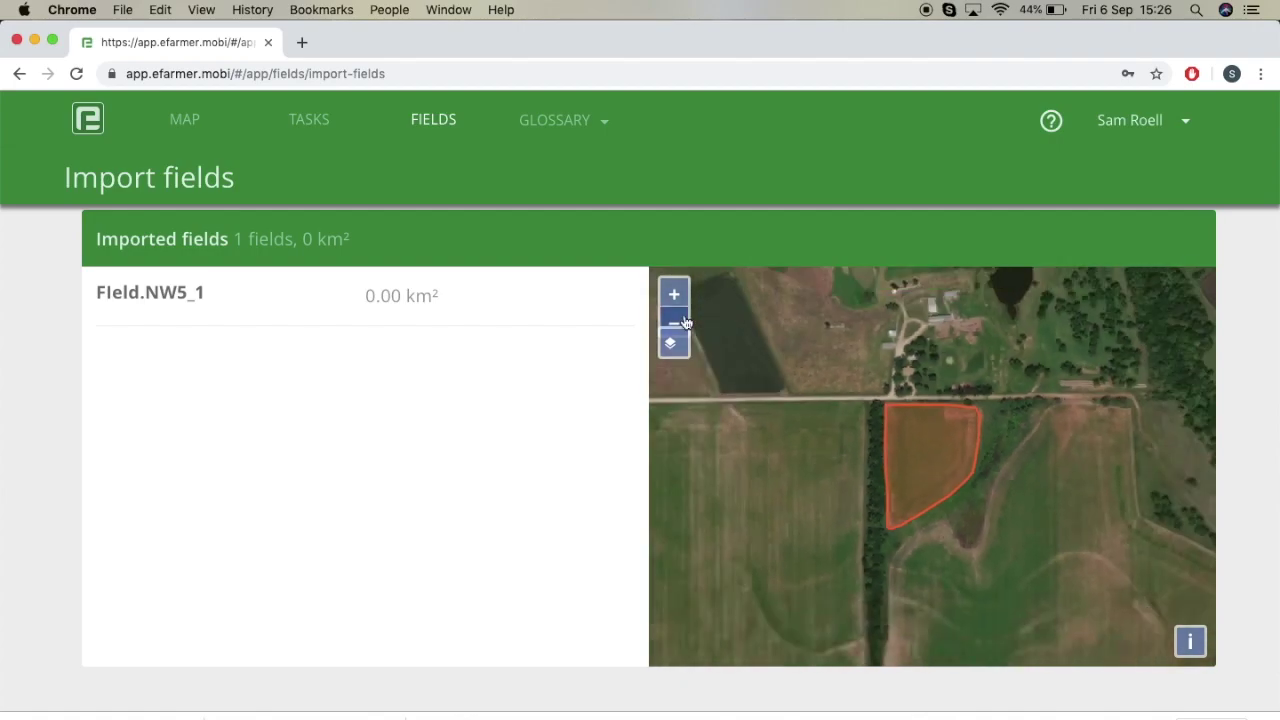
click(674, 320)
click(684, 320)
click(684, 320)
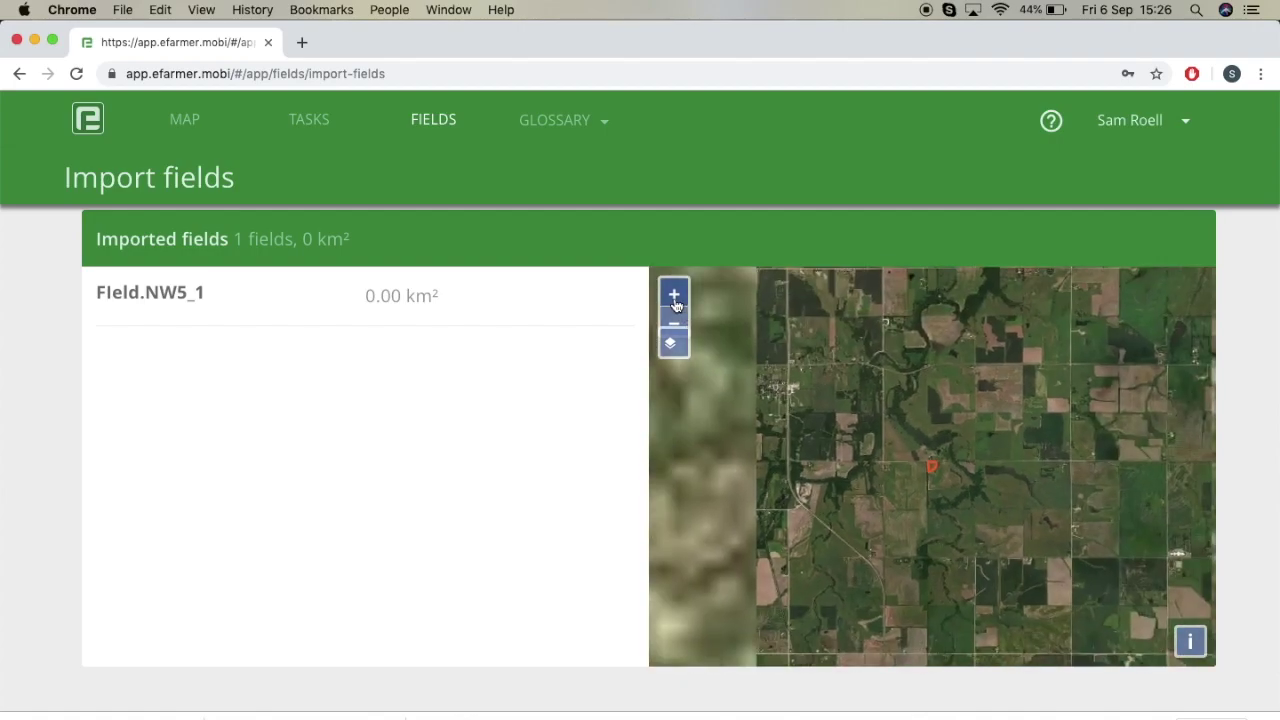
click(675, 298)
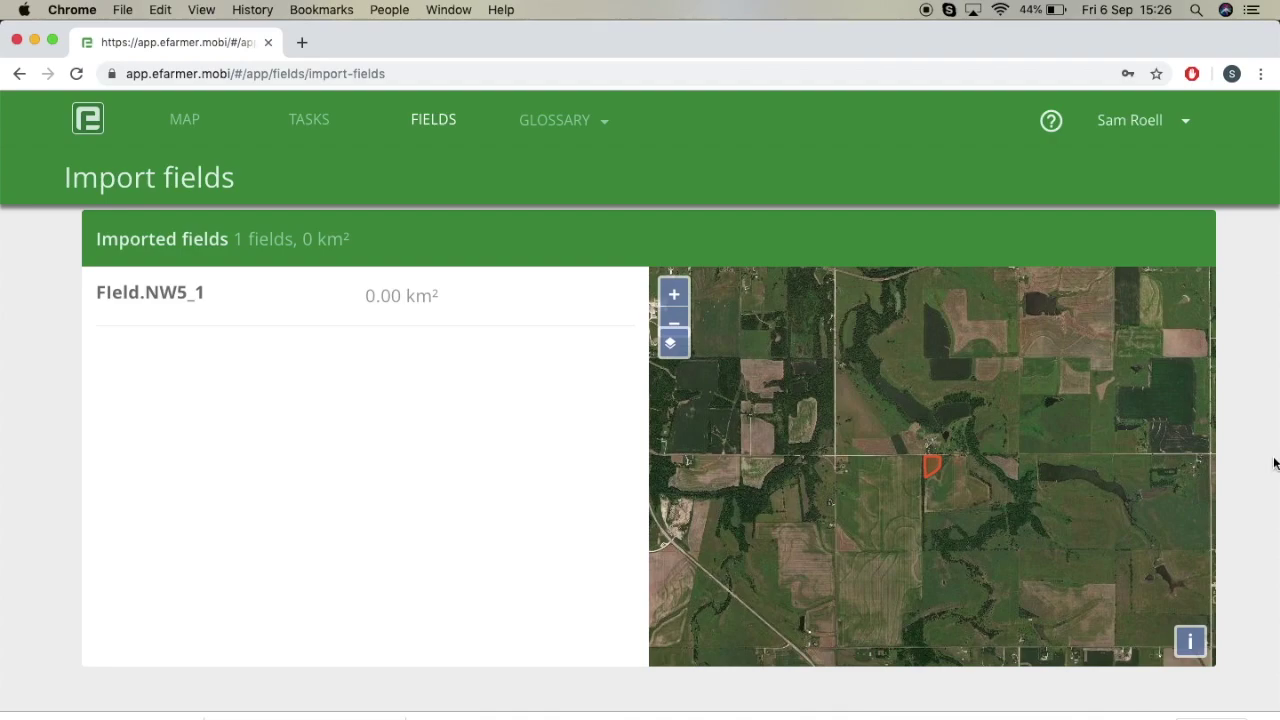
Step: Assign the value 3050.Field.NW5 as the field name for the uploaded field
scroll(1274, 462, up, 5)
scroll(1274, 462, up, 5)
scroll(1175, 360, up, 3)
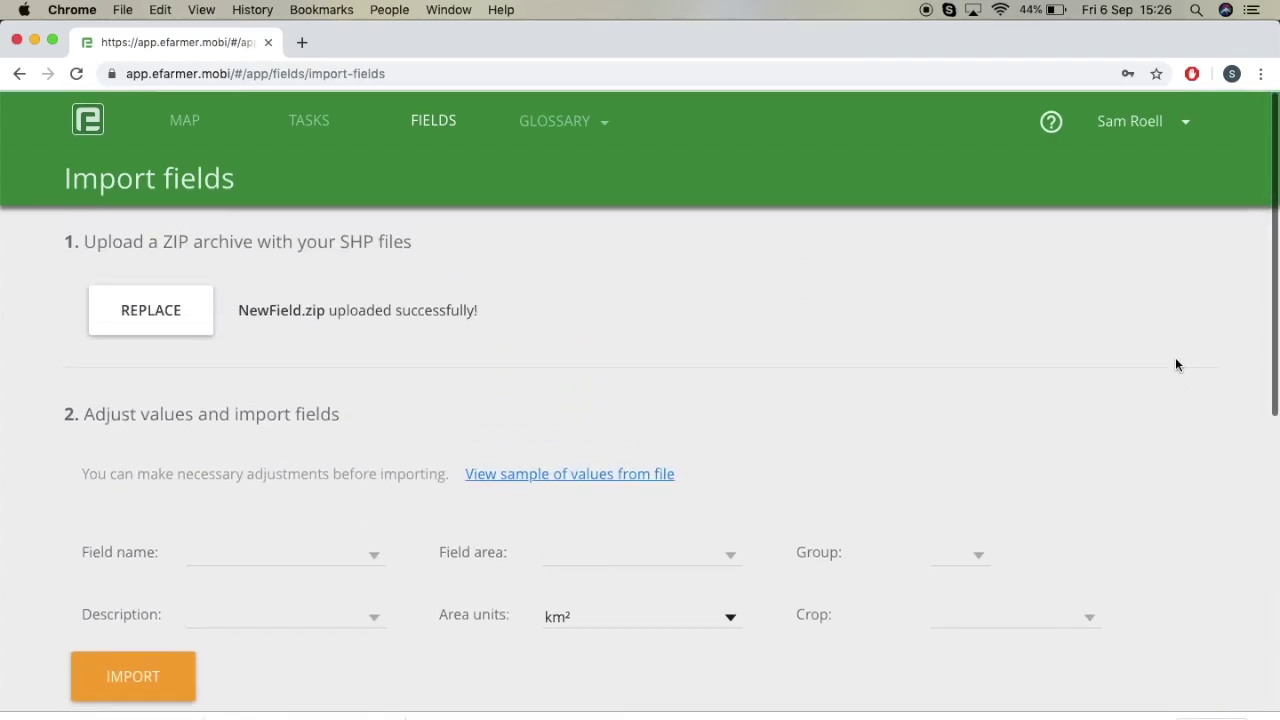
scroll(1175, 357, down, 1)
scroll(1175, 357, up, 1)
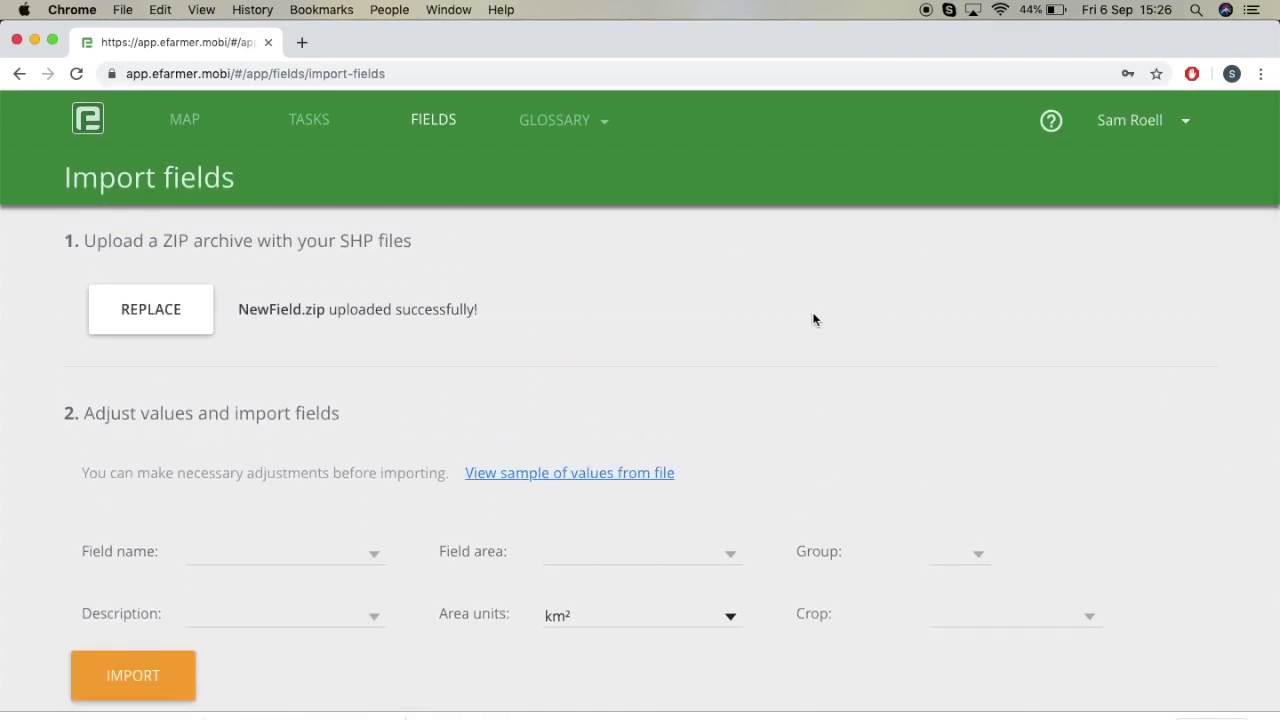
scroll(808, 417, down, 3)
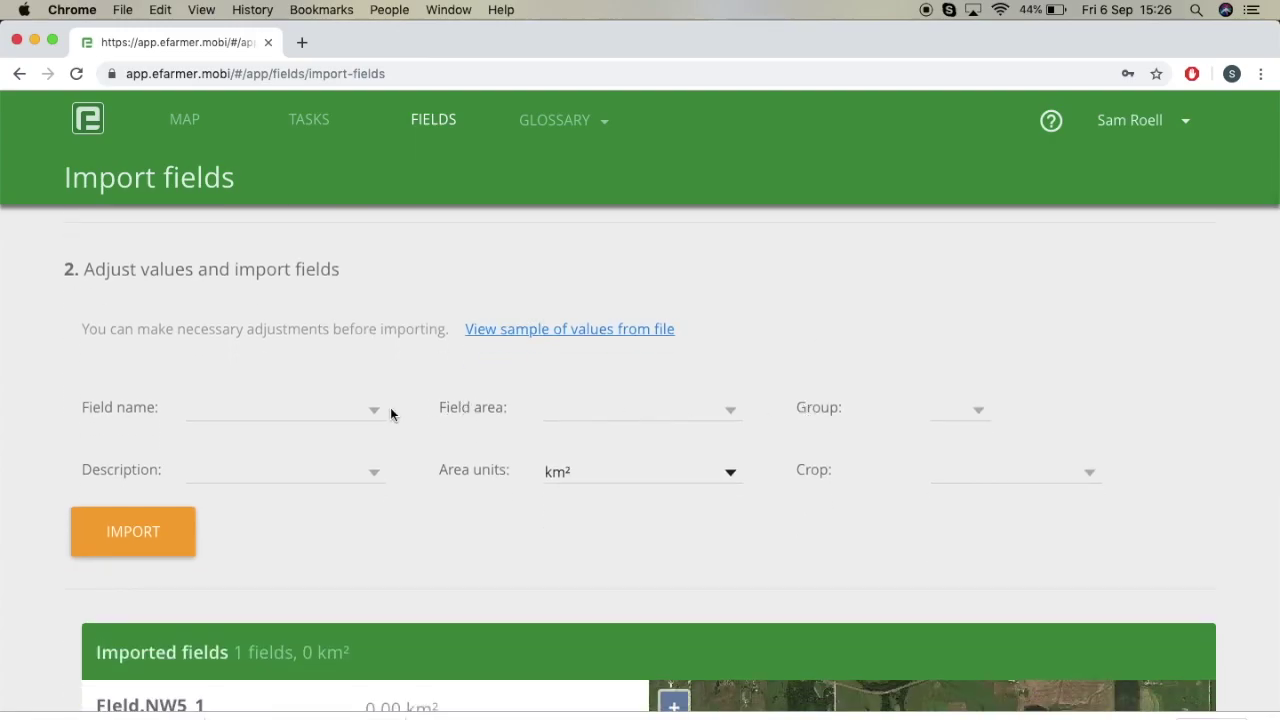
click(377, 411)
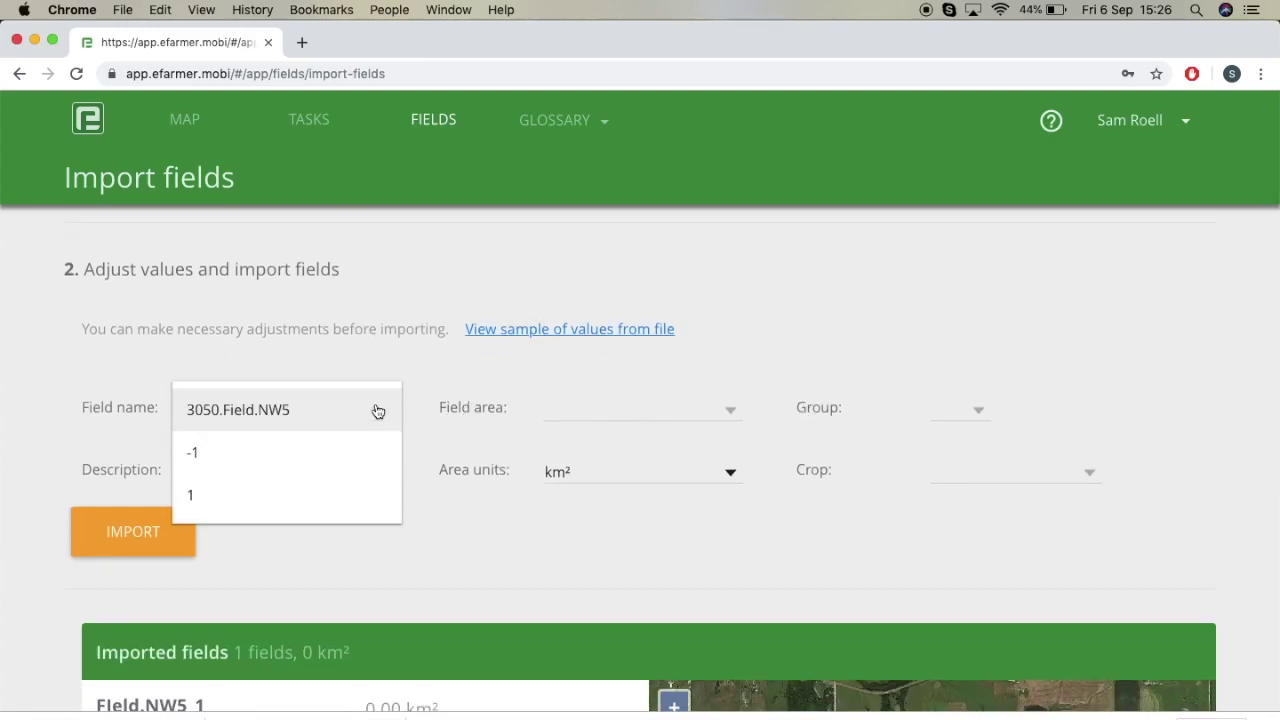
click(310, 410)
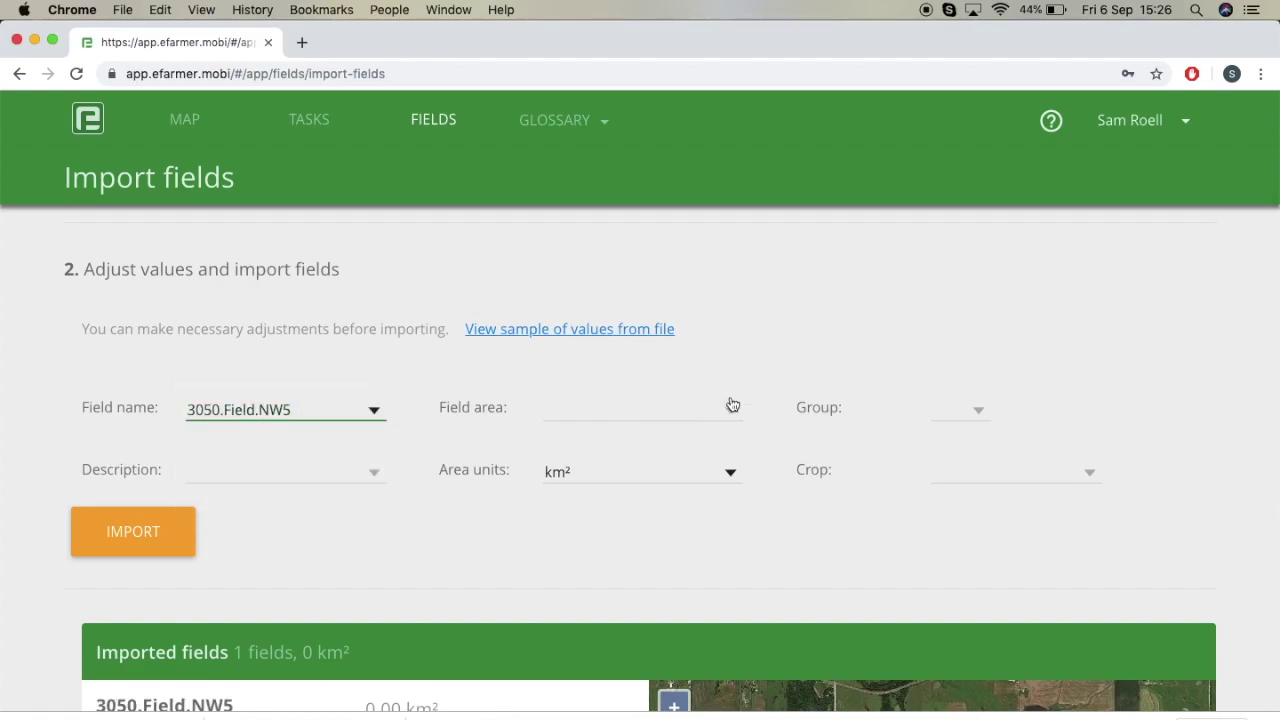
Step: Review the renamed field in the import preview and set its crop to Barley
scroll(1199, 475, down, 3)
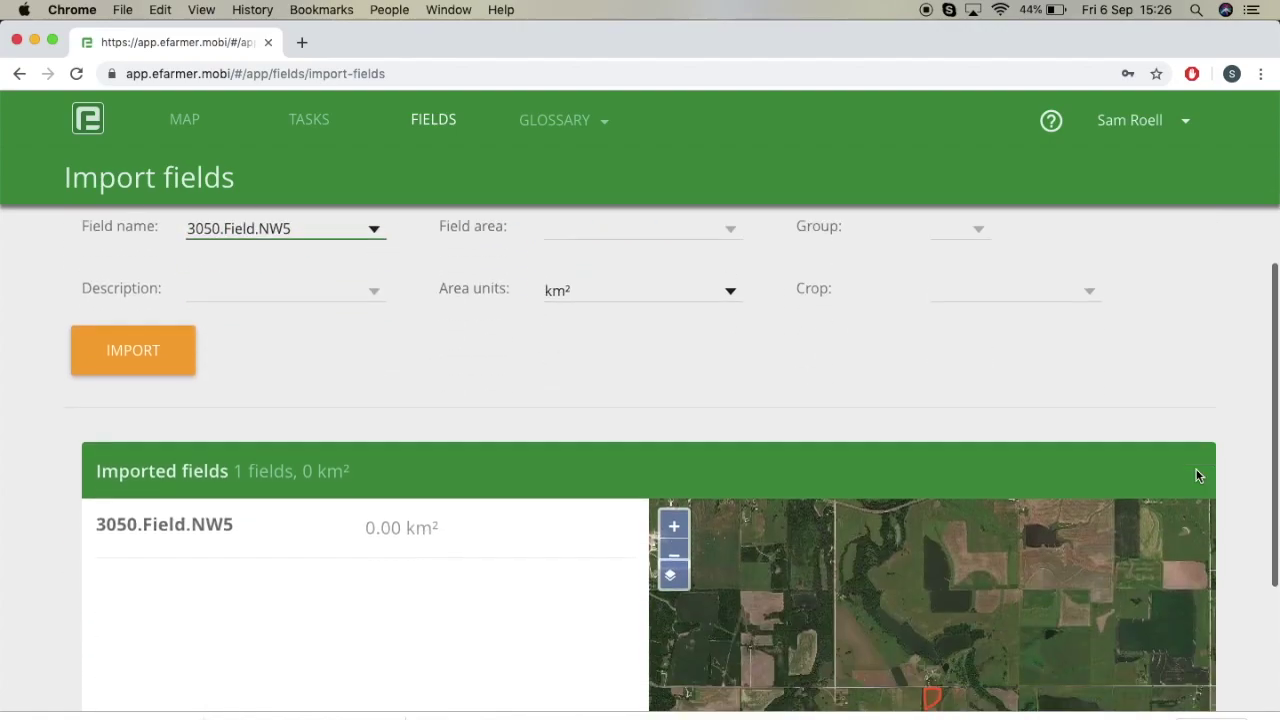
scroll(1199, 475, down, 3)
scroll(1194, 468, up, 2)
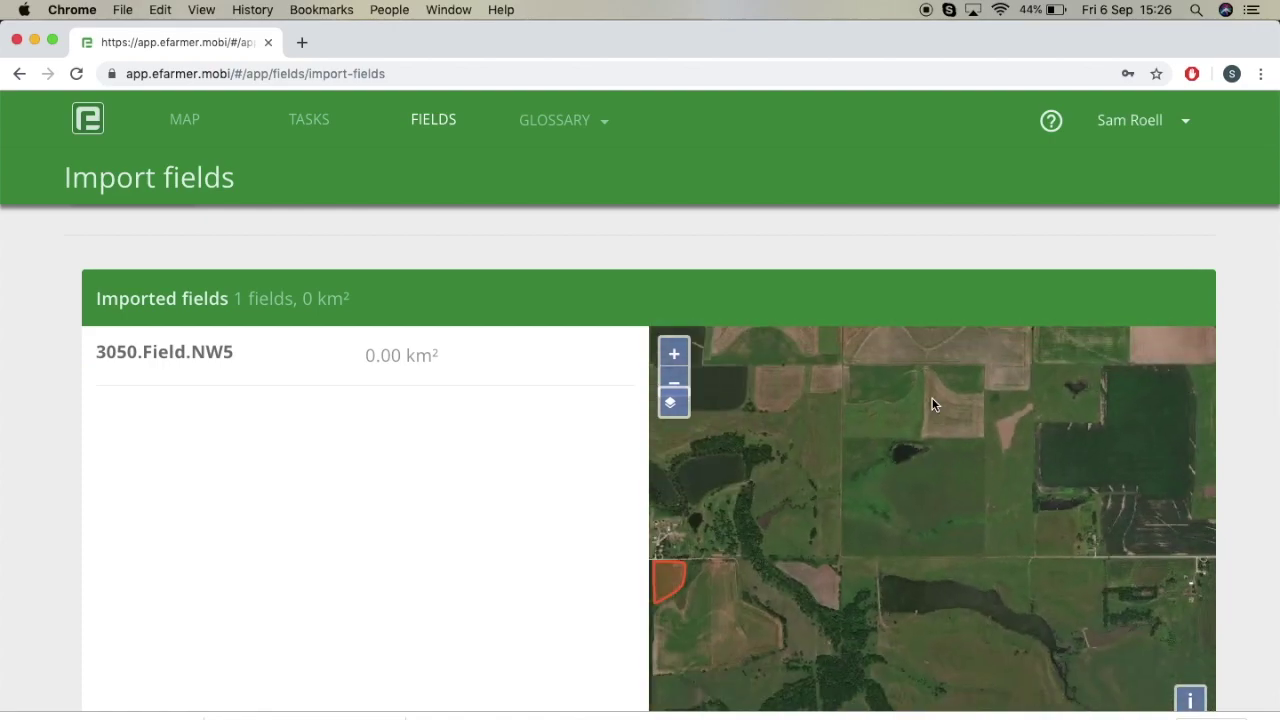
drag(905, 445, 1017, 442)
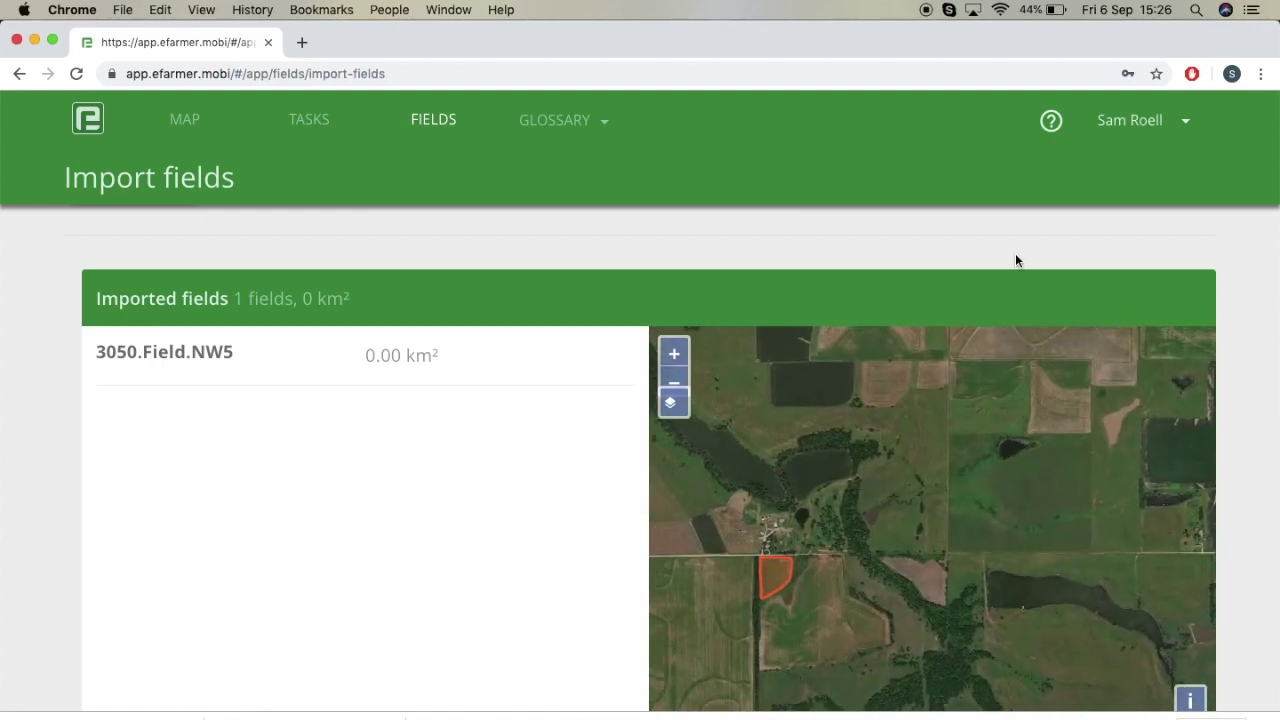
scroll(1013, 246, up, 5)
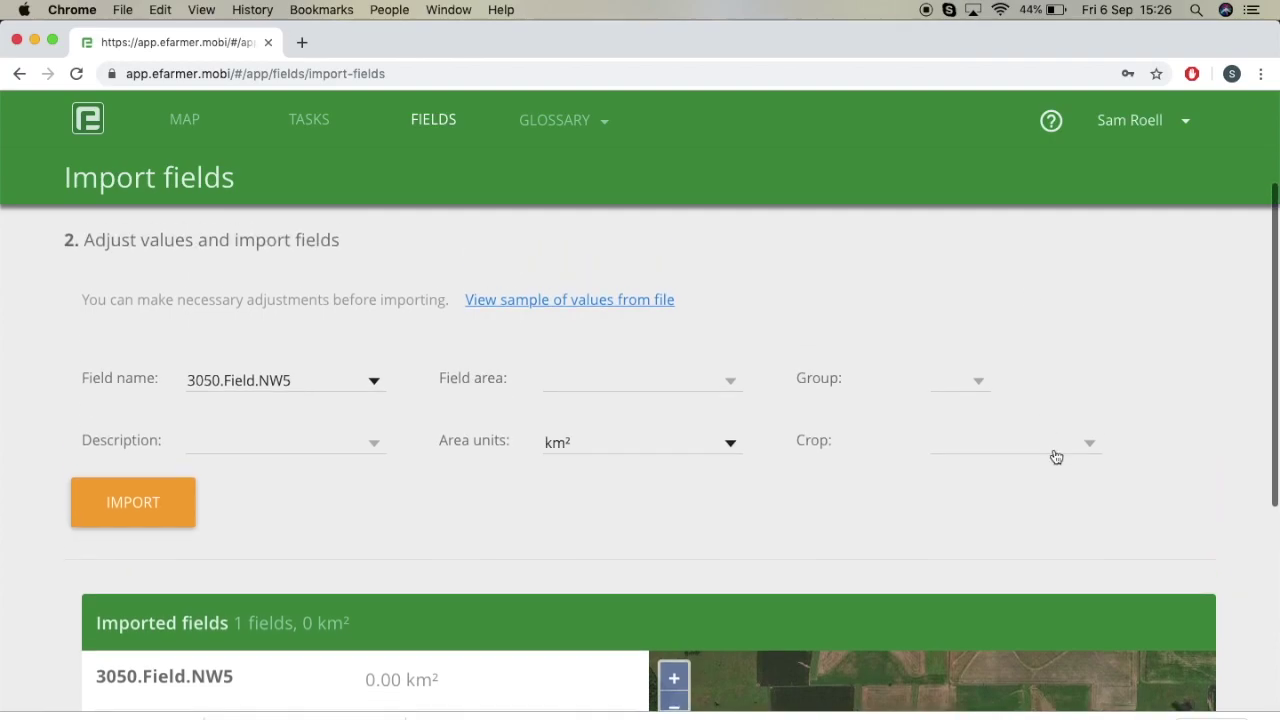
click(1083, 452)
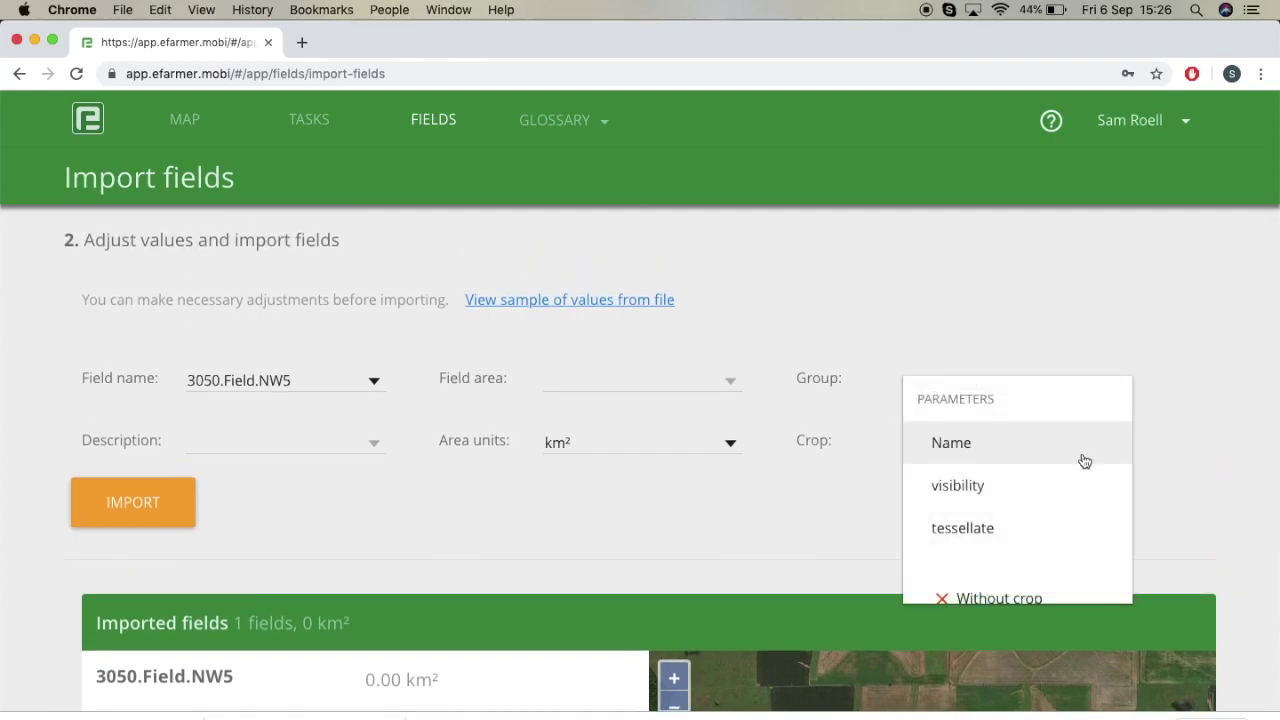
scroll(1122, 542, down, 1)
scroll(1120, 537, down, 3)
scroll(976, 500, down, 2)
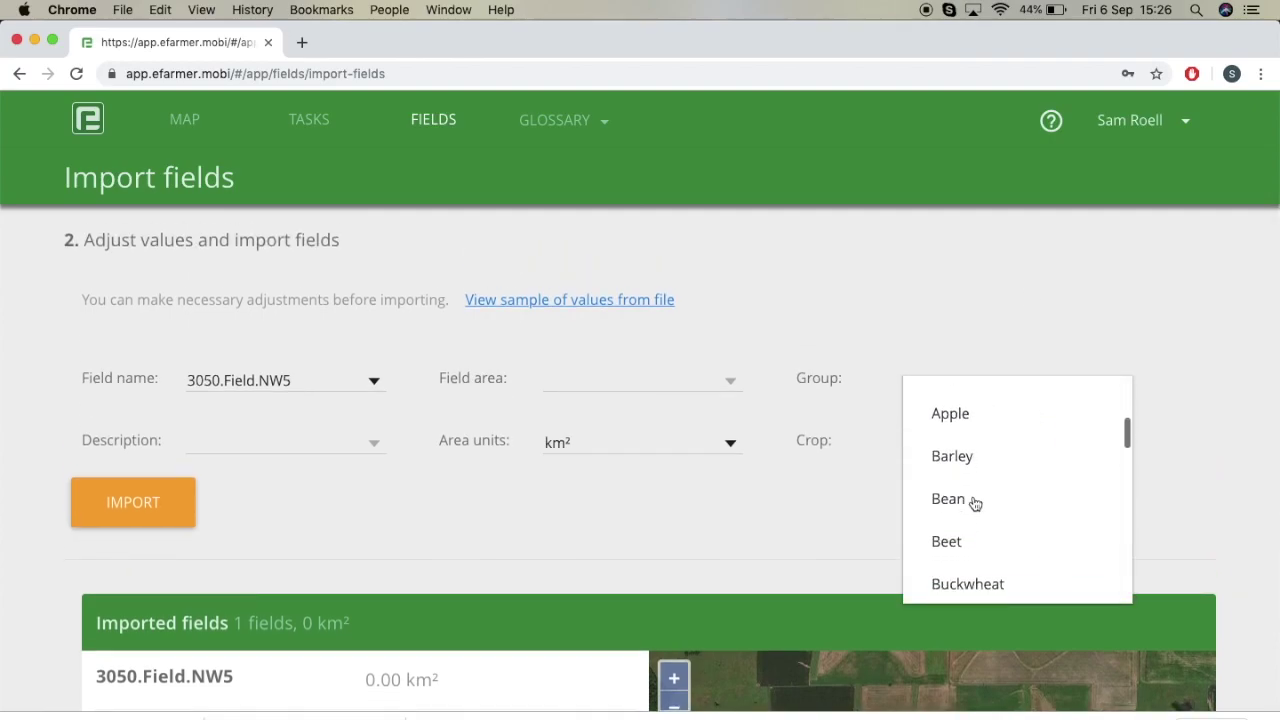
click(975, 438)
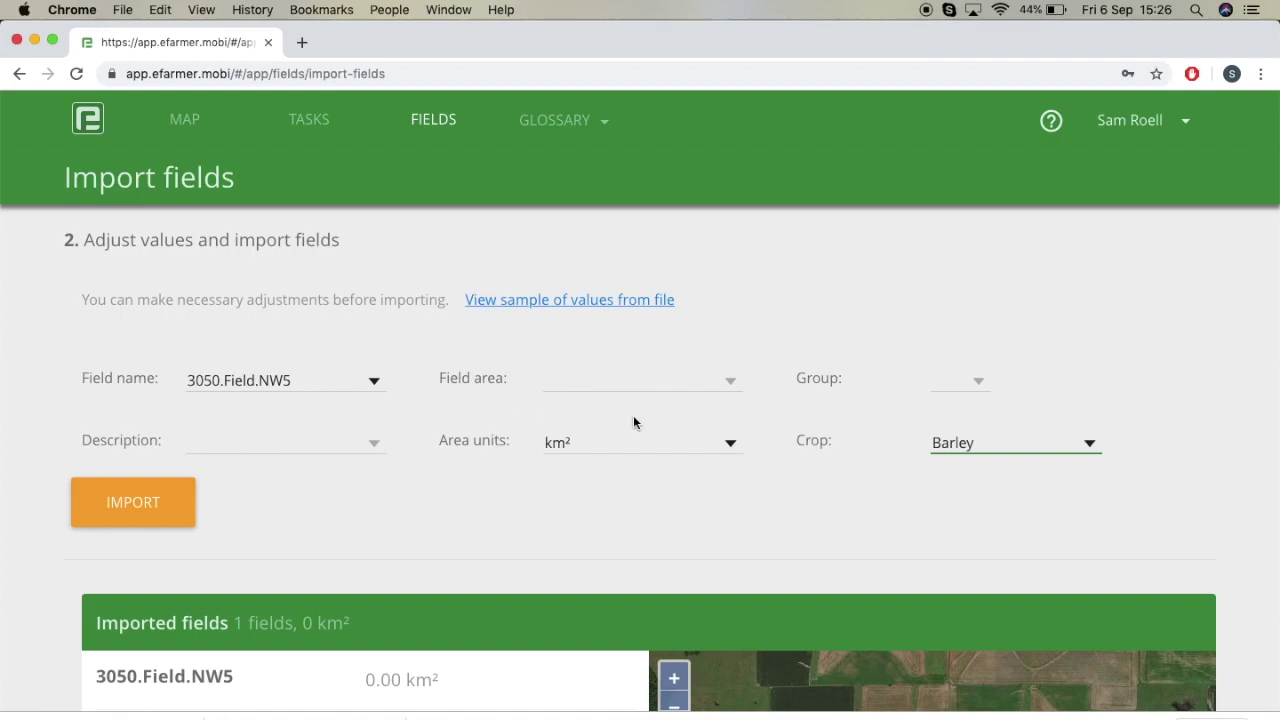
Step: Import the uploaded field with the chosen name and crop
scroll(420, 511, up, 2)
scroll(423, 549, down, 6)
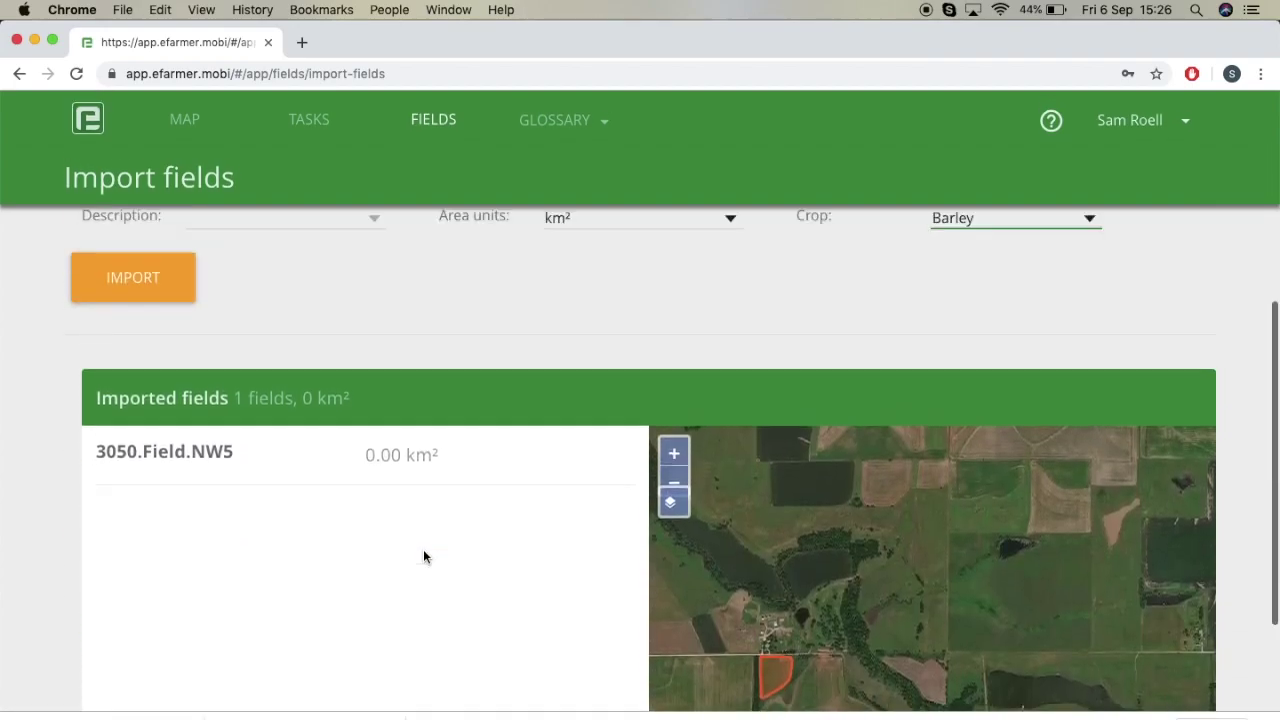
scroll(423, 549, up, 2)
click(140, 360)
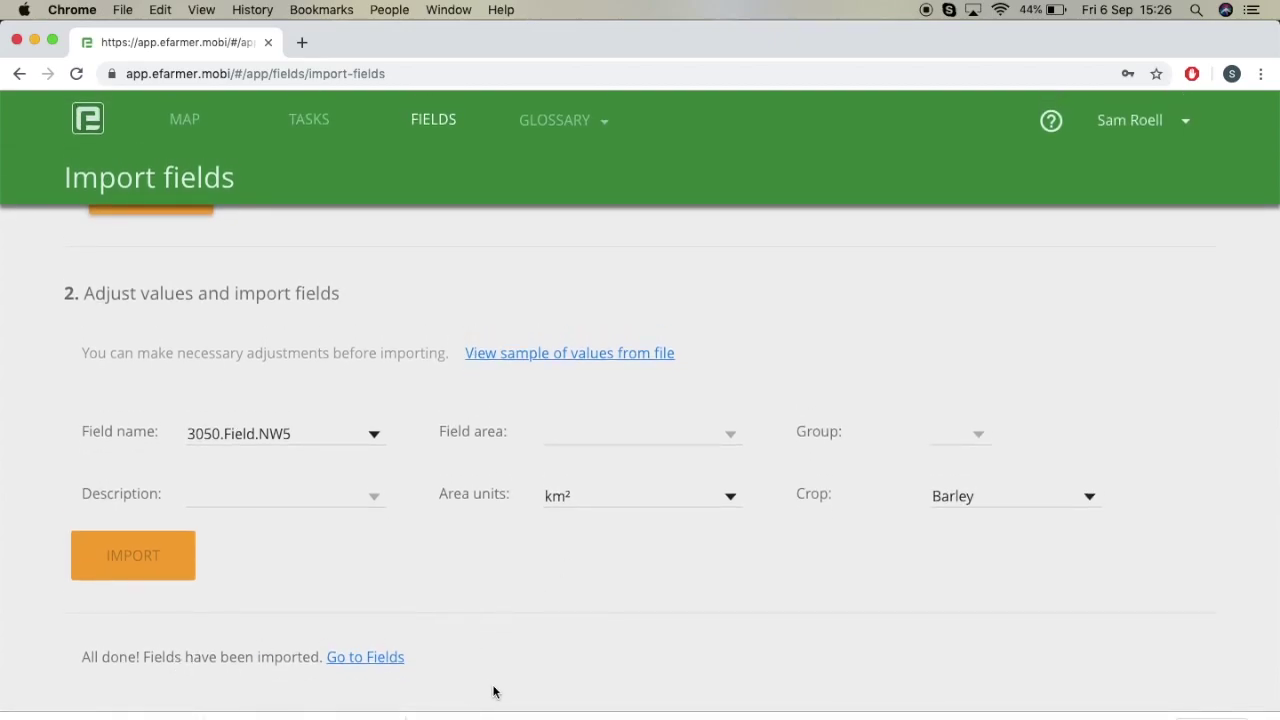
Step: Go to the Fields overview and examine the list for the newly imported field
click(390, 658)
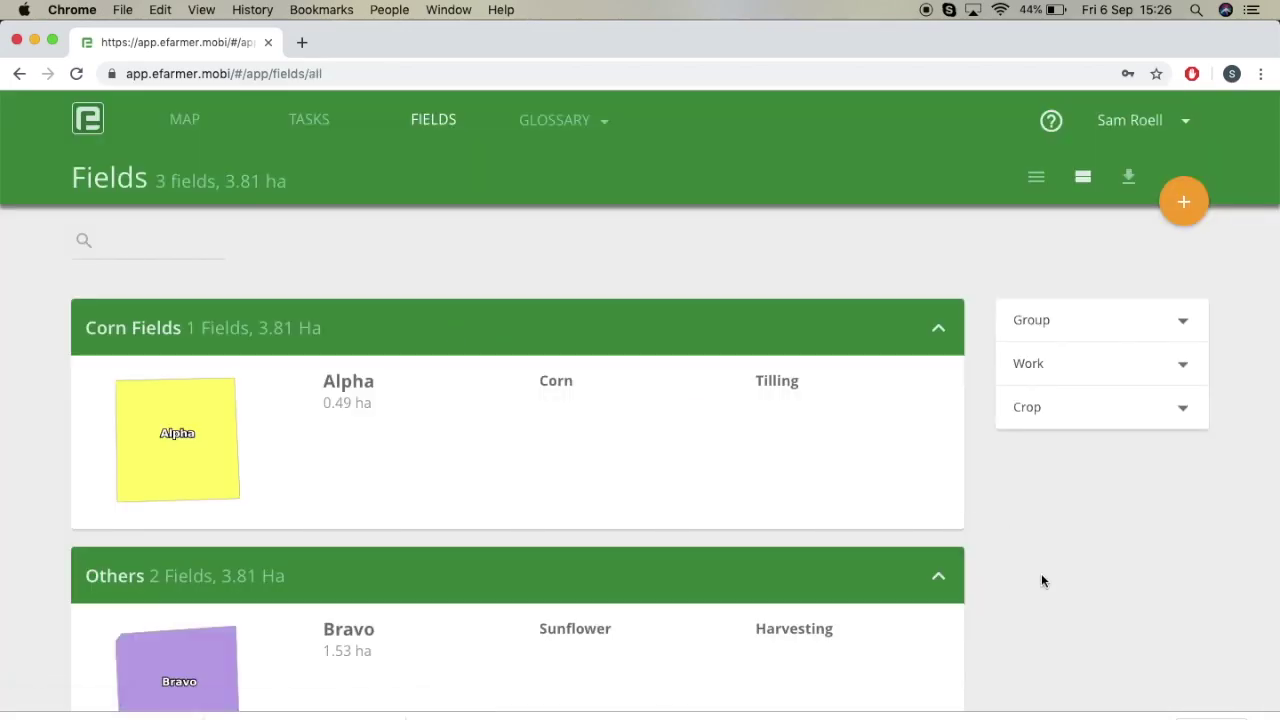
scroll(1041, 573, down, 5)
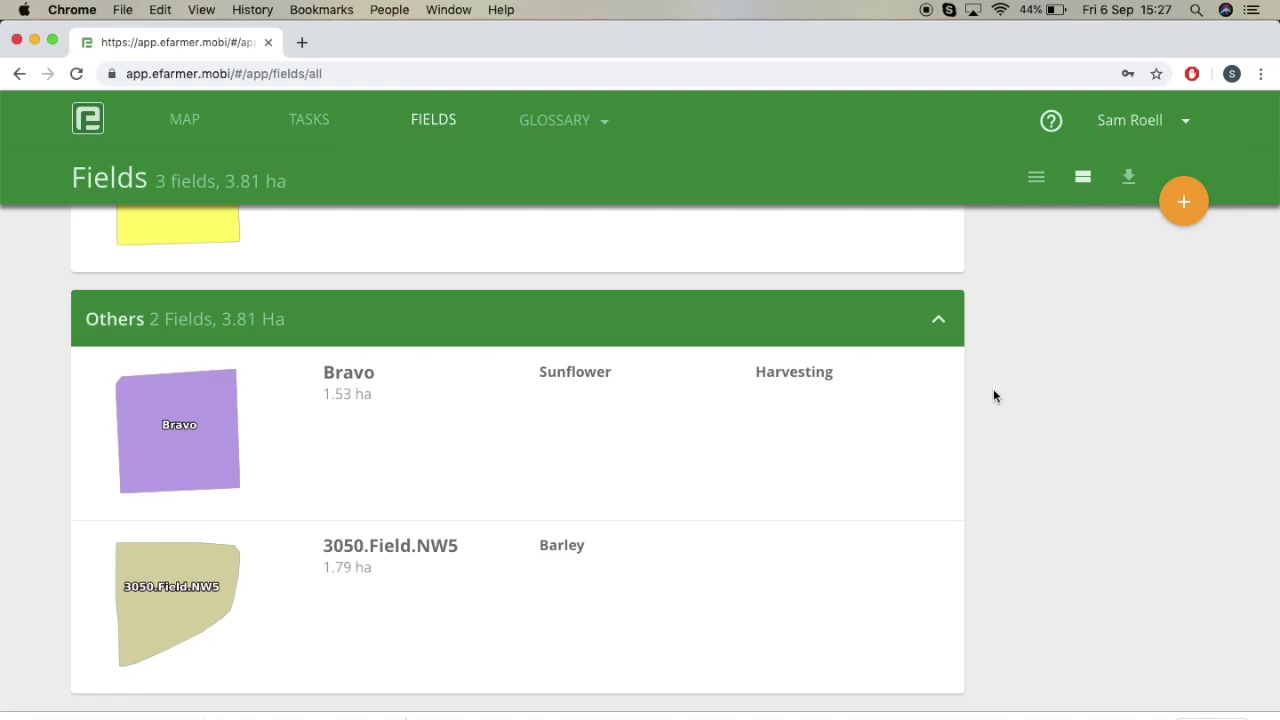
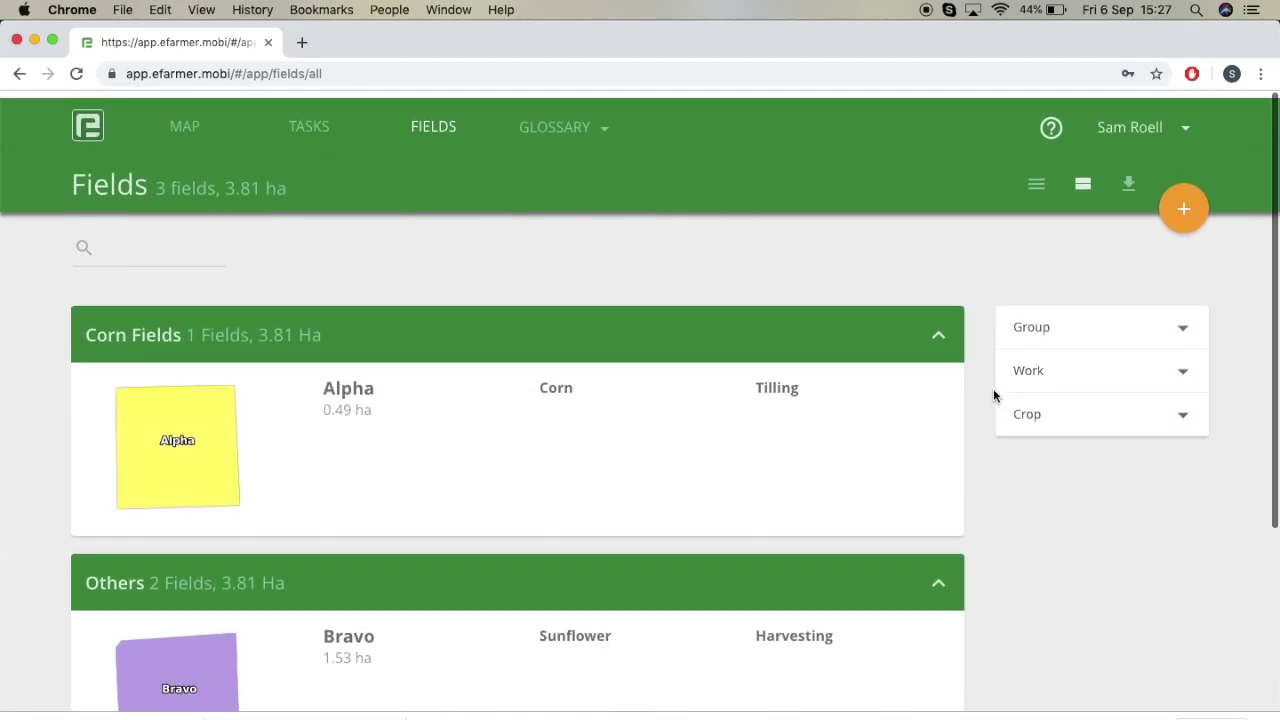
scroll(494, 243, down, 2)
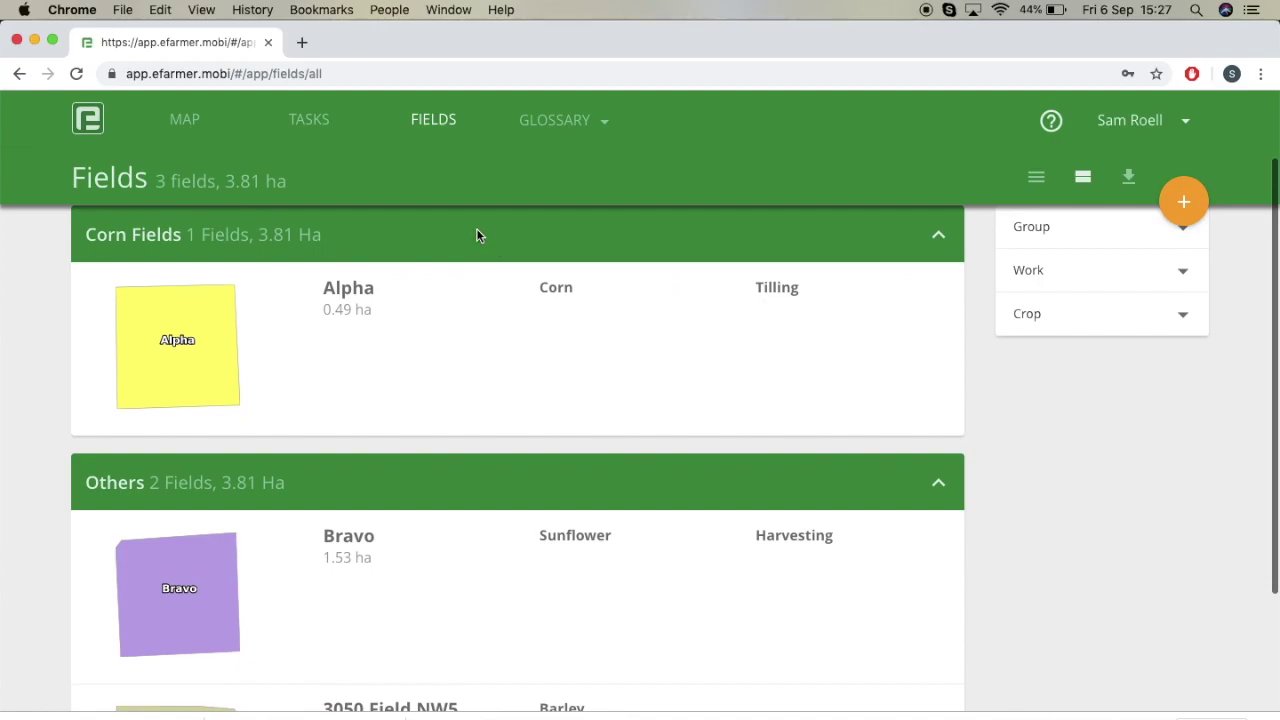
Step: Switch to the Tasks overview and group the tasks by type
click(314, 121)
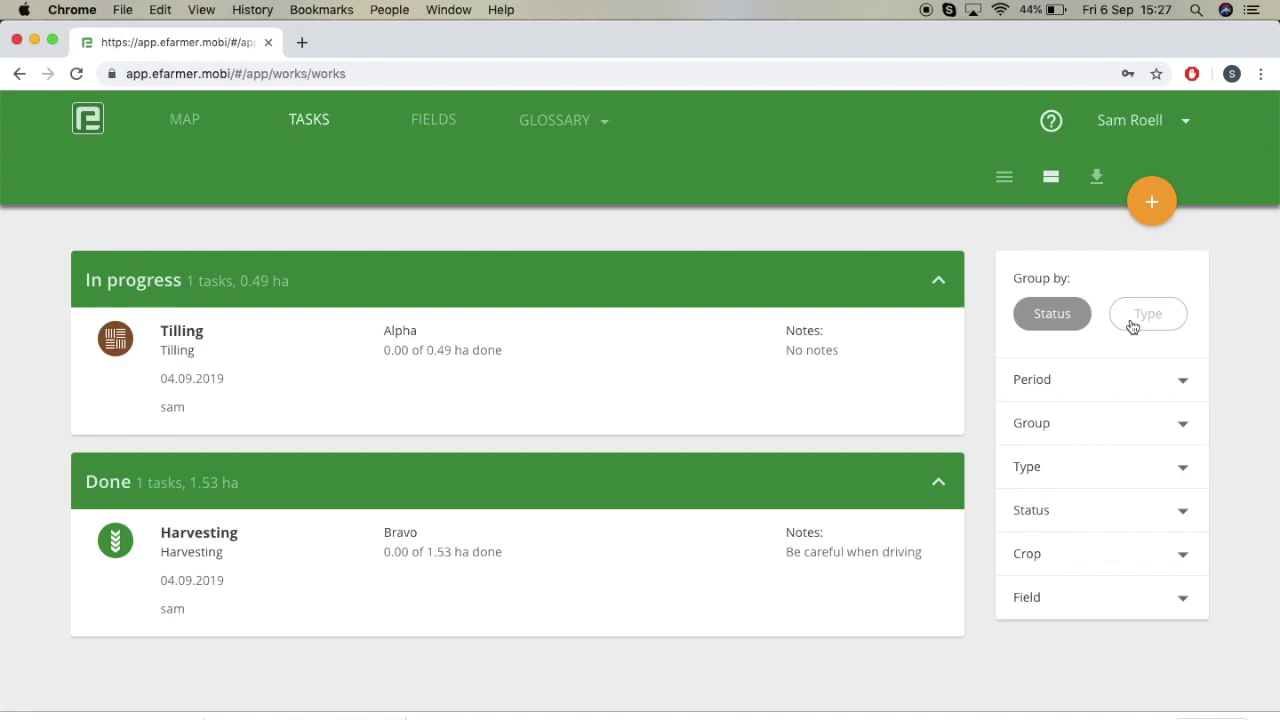
click(1163, 322)
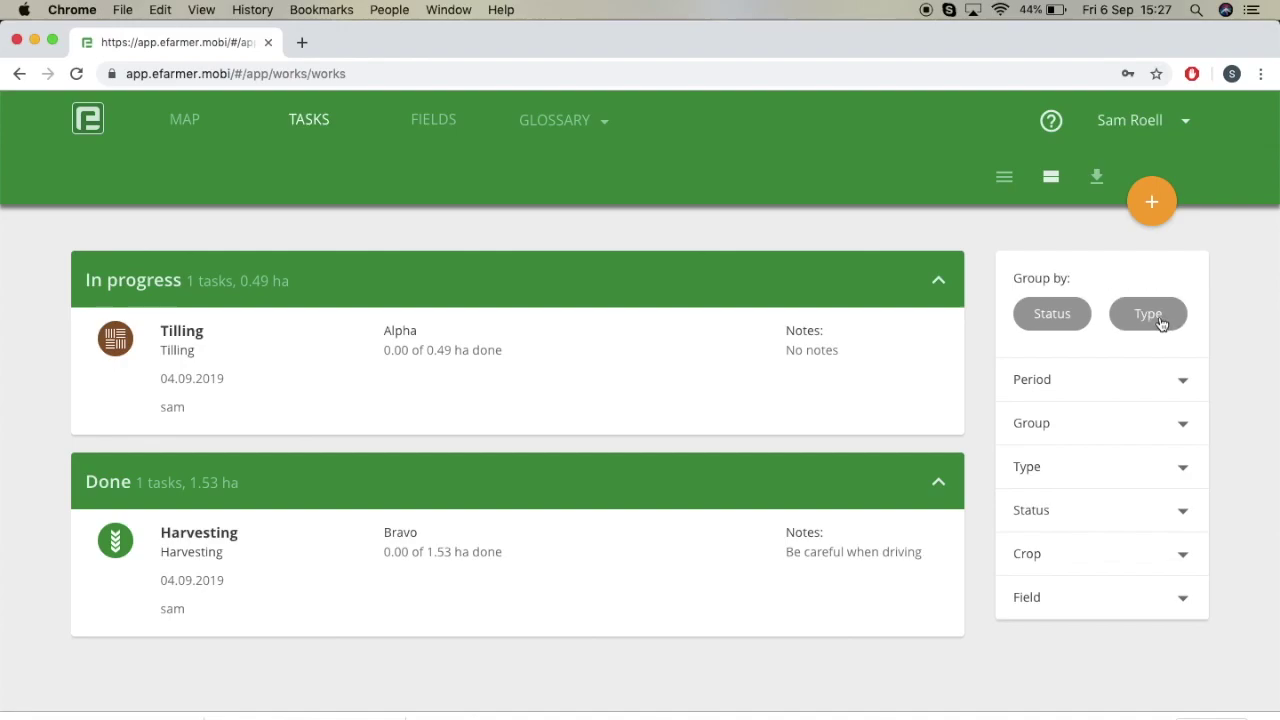
click(1161, 322)
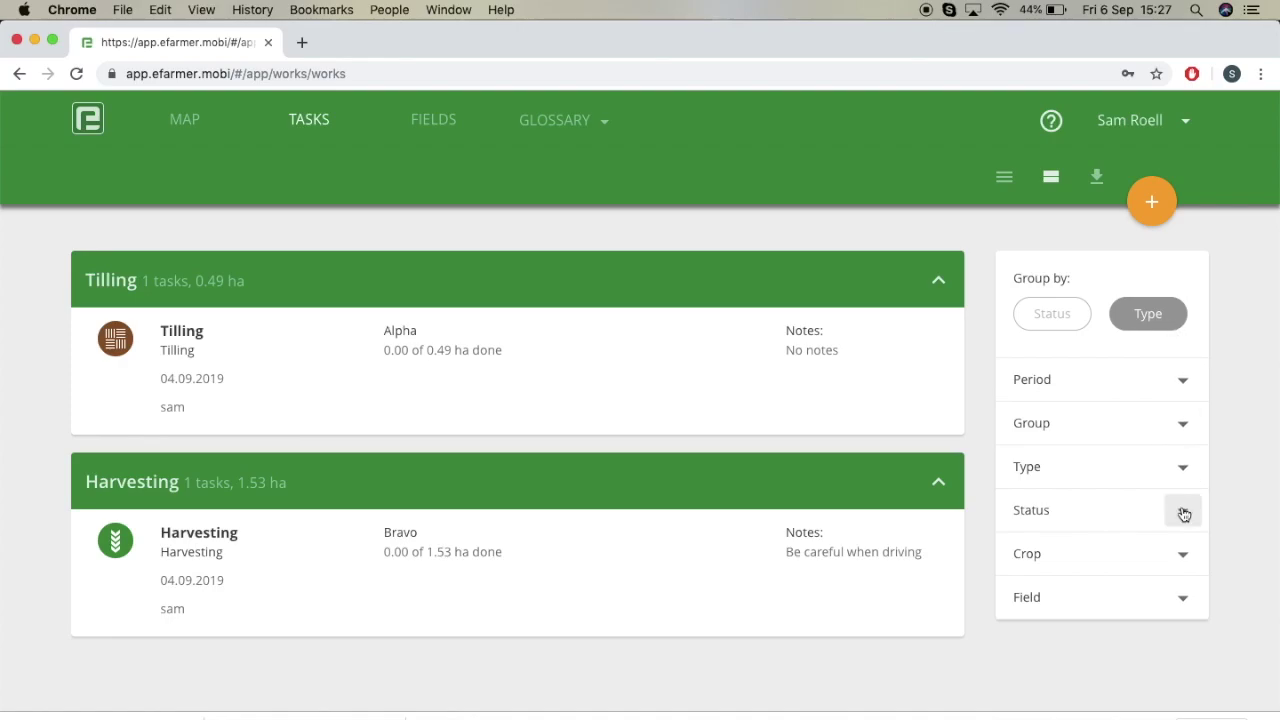
Step: Filter the task list by the crop Corn
click(1176, 563)
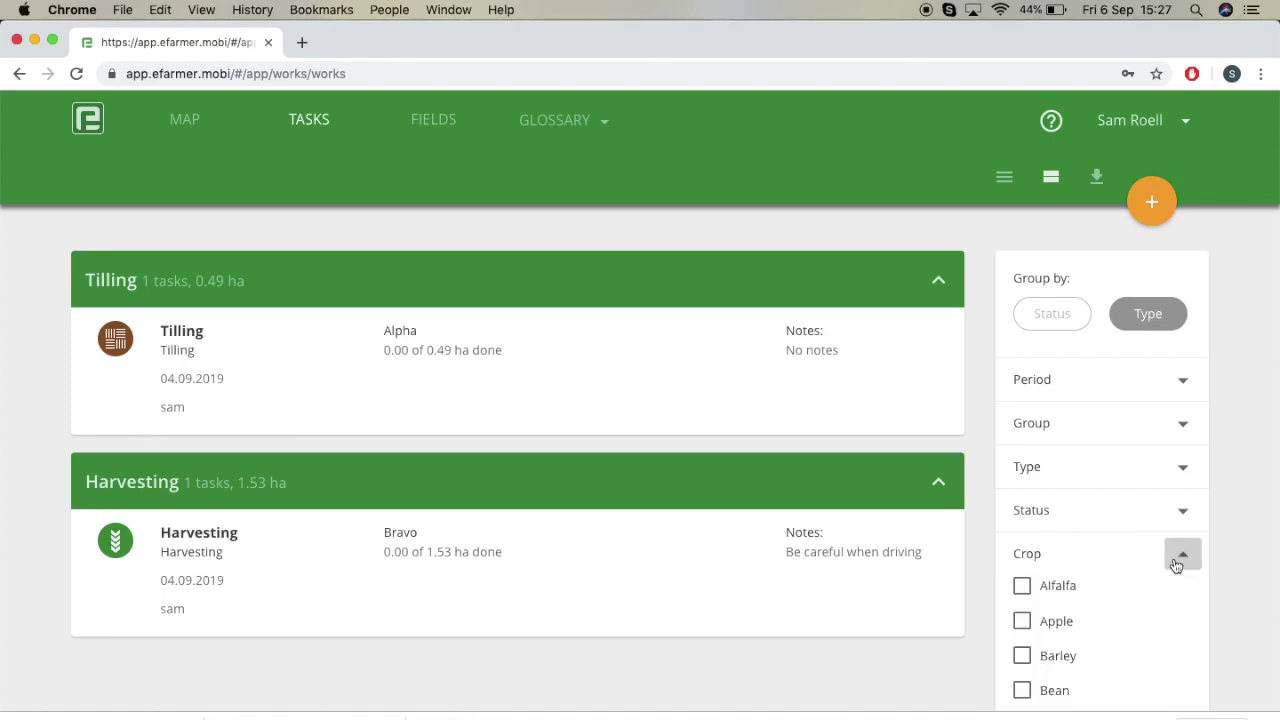
scroll(1225, 619, down, 3)
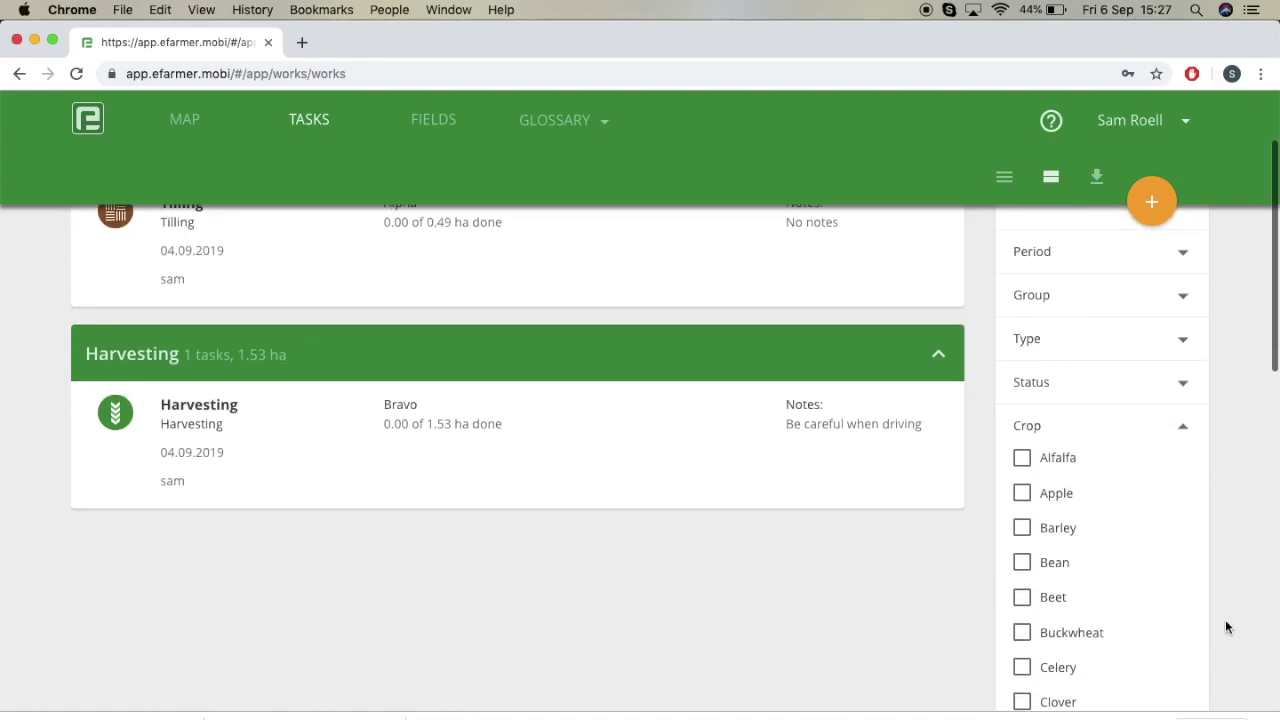
scroll(1105, 621, down, 1)
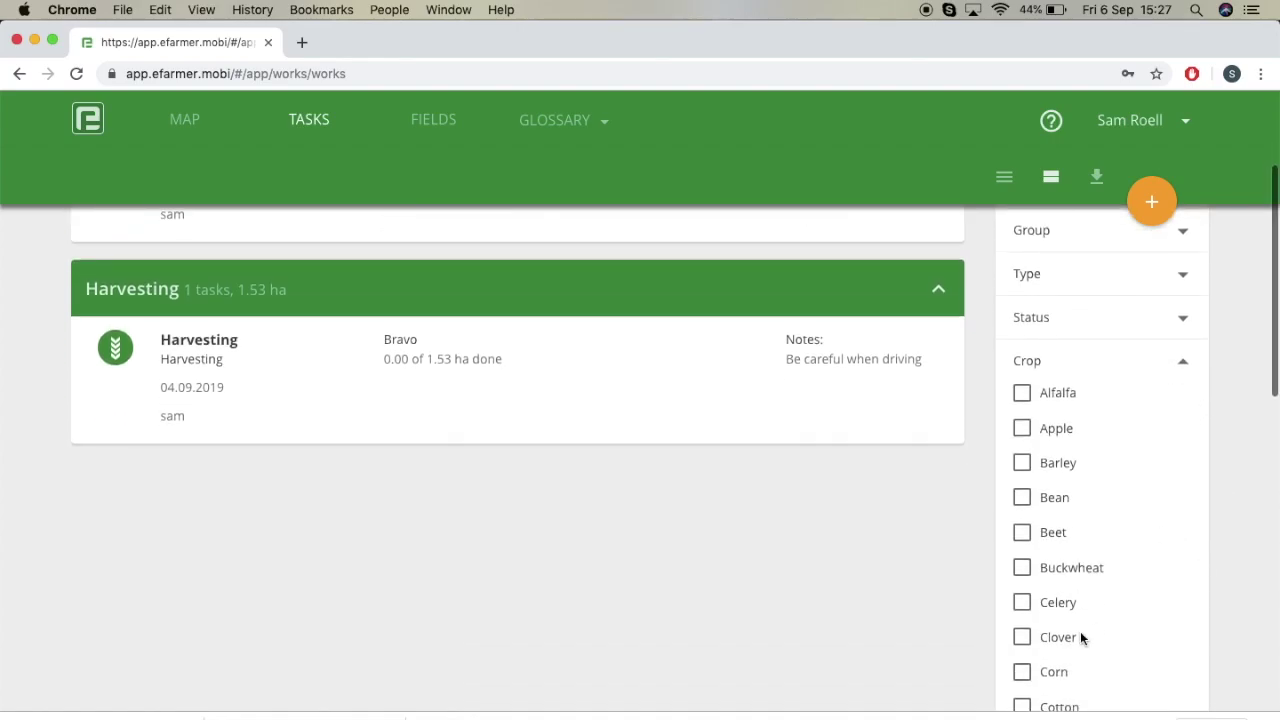
click(1022, 673)
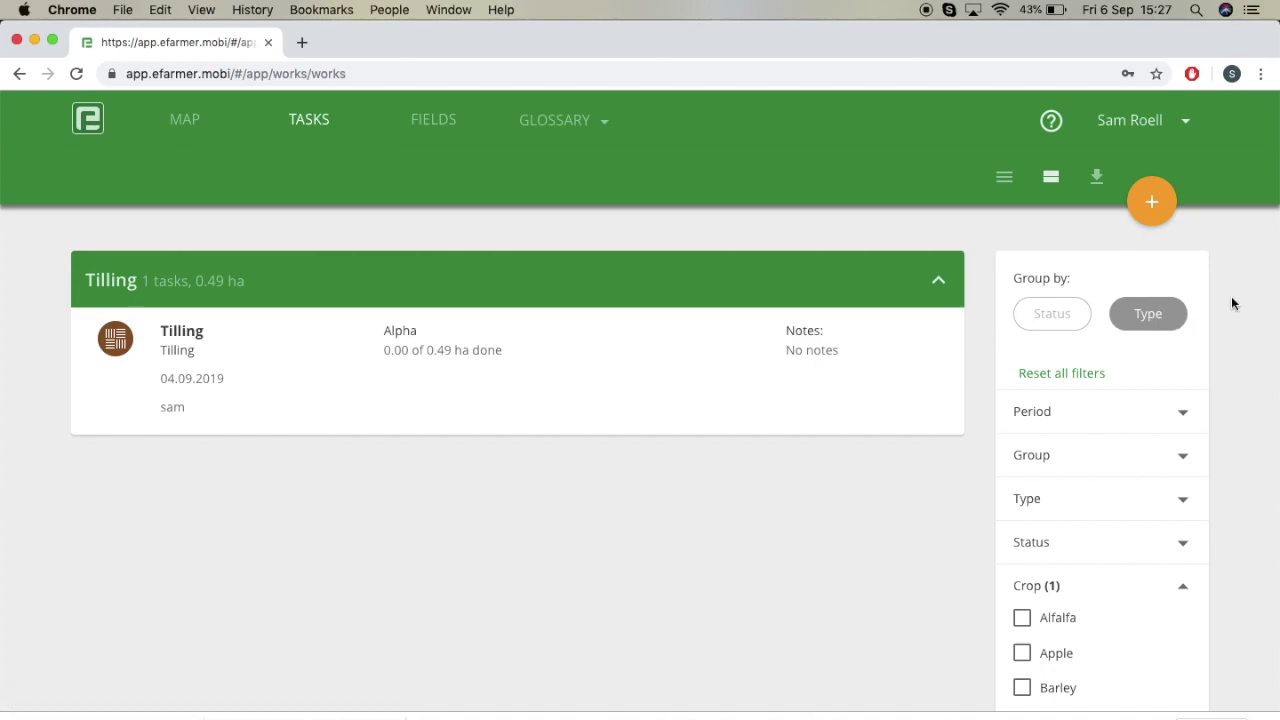
Step: Create a new Planting task and add the field 3050.Field.NW5 to it
click(1152, 203)
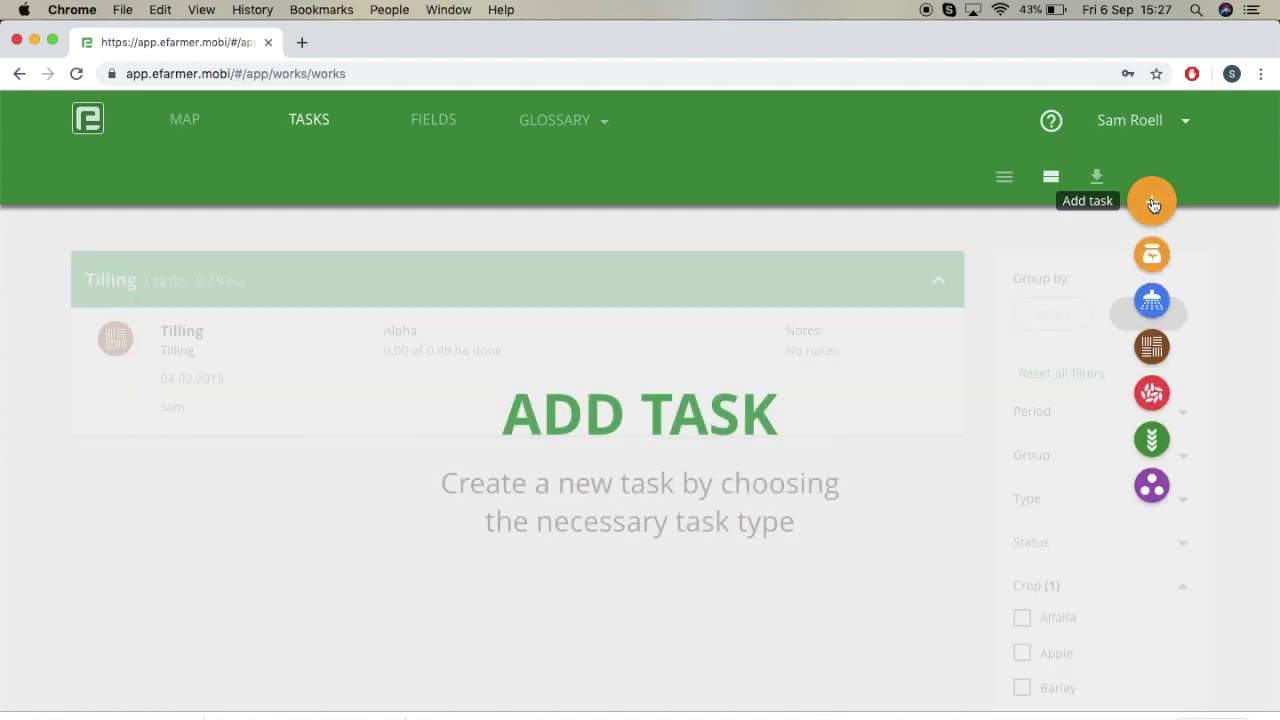
click(1158, 400)
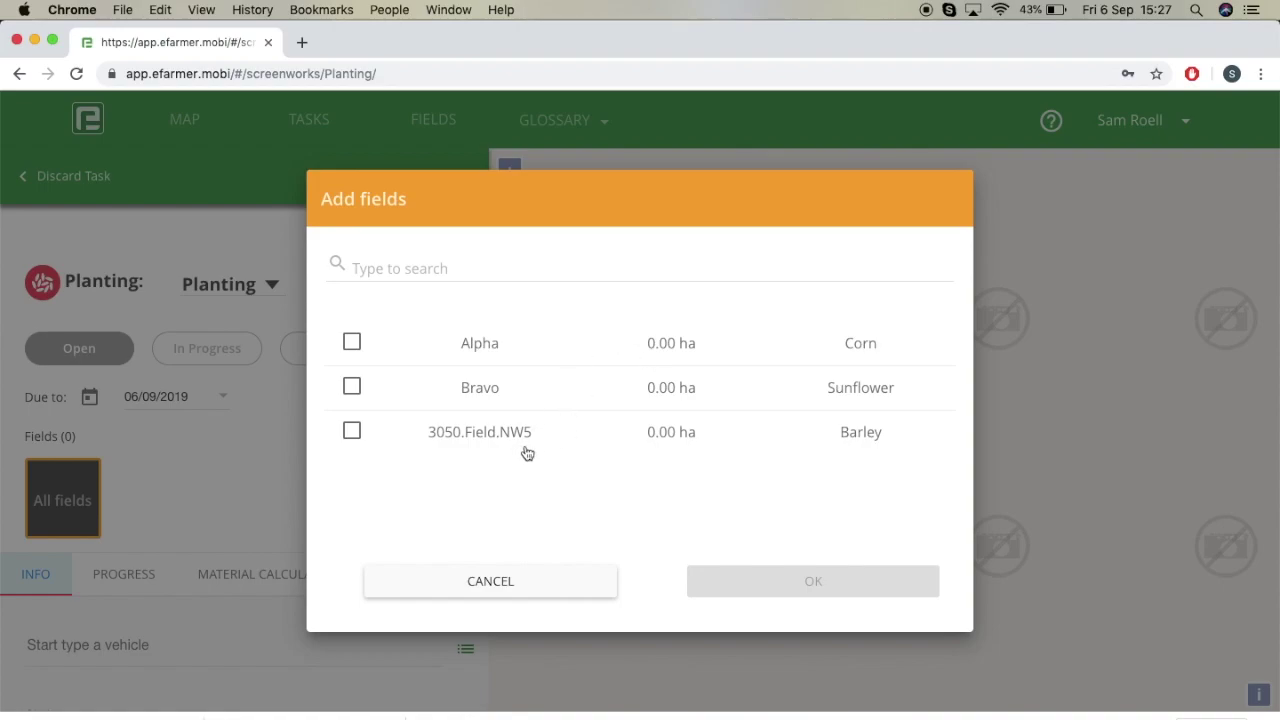
click(356, 438)
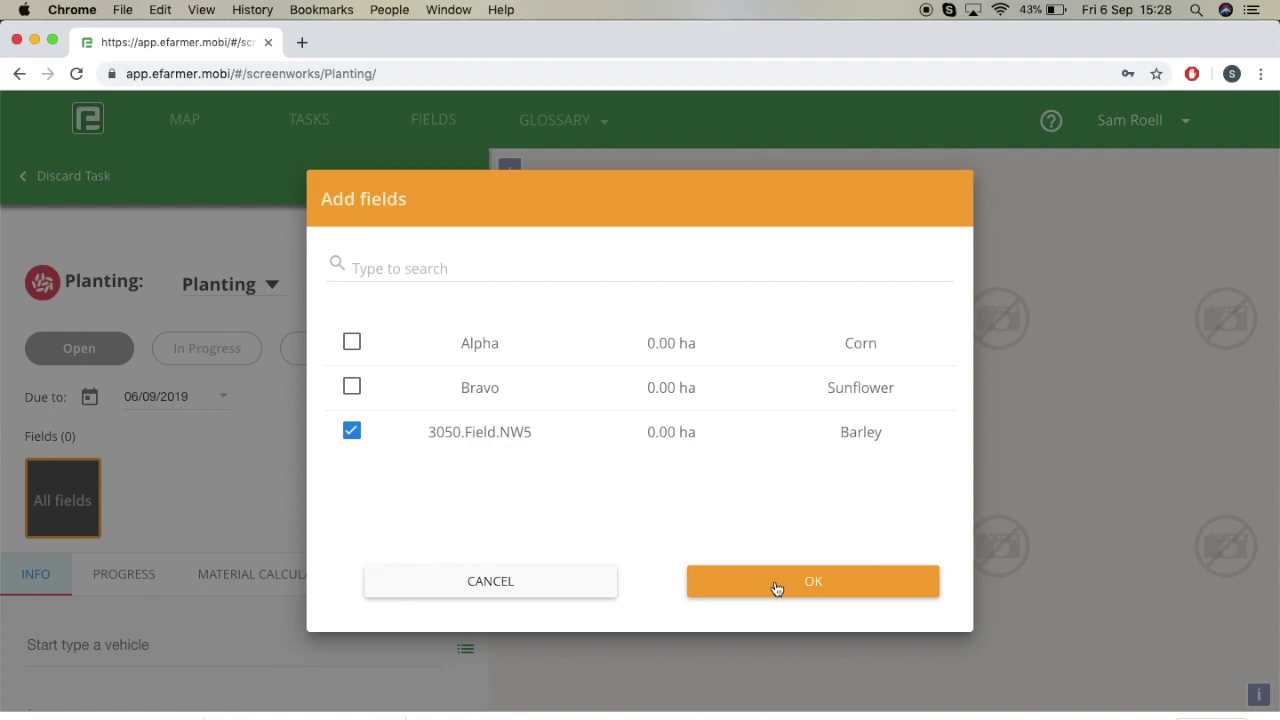
click(776, 588)
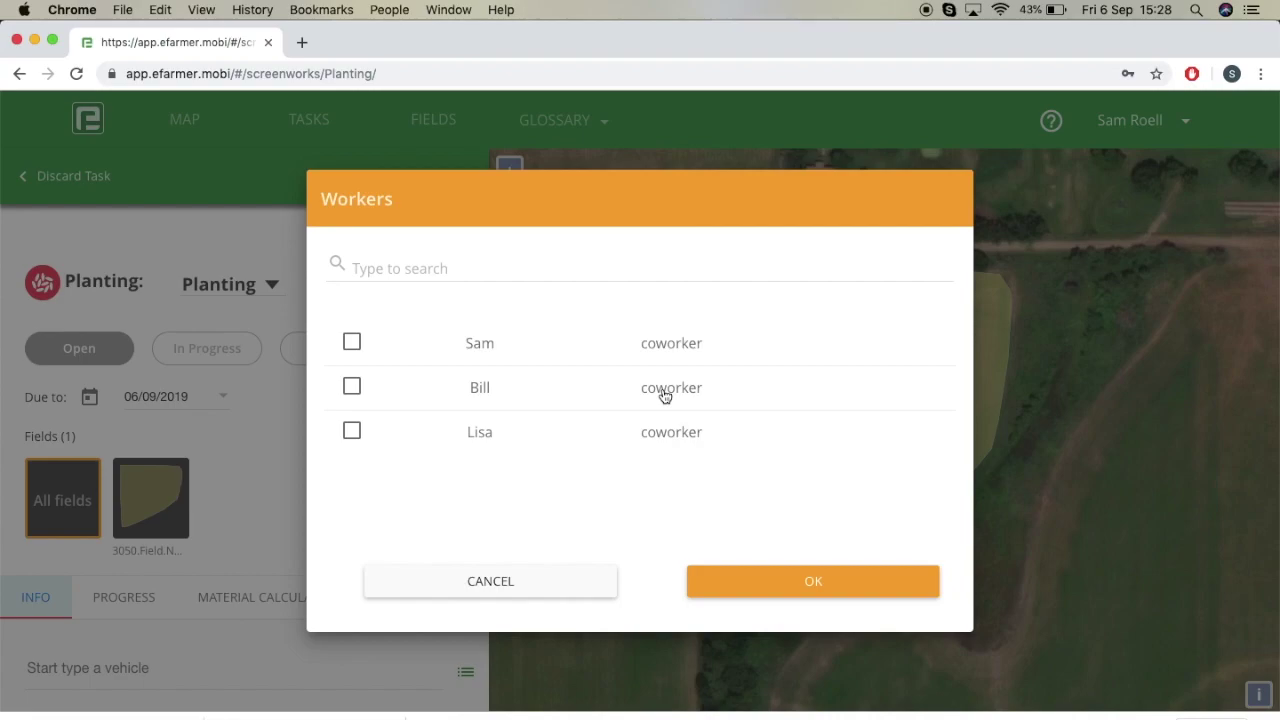
Step: Assign the first coworker in the workers list to the planting task
click(353, 343)
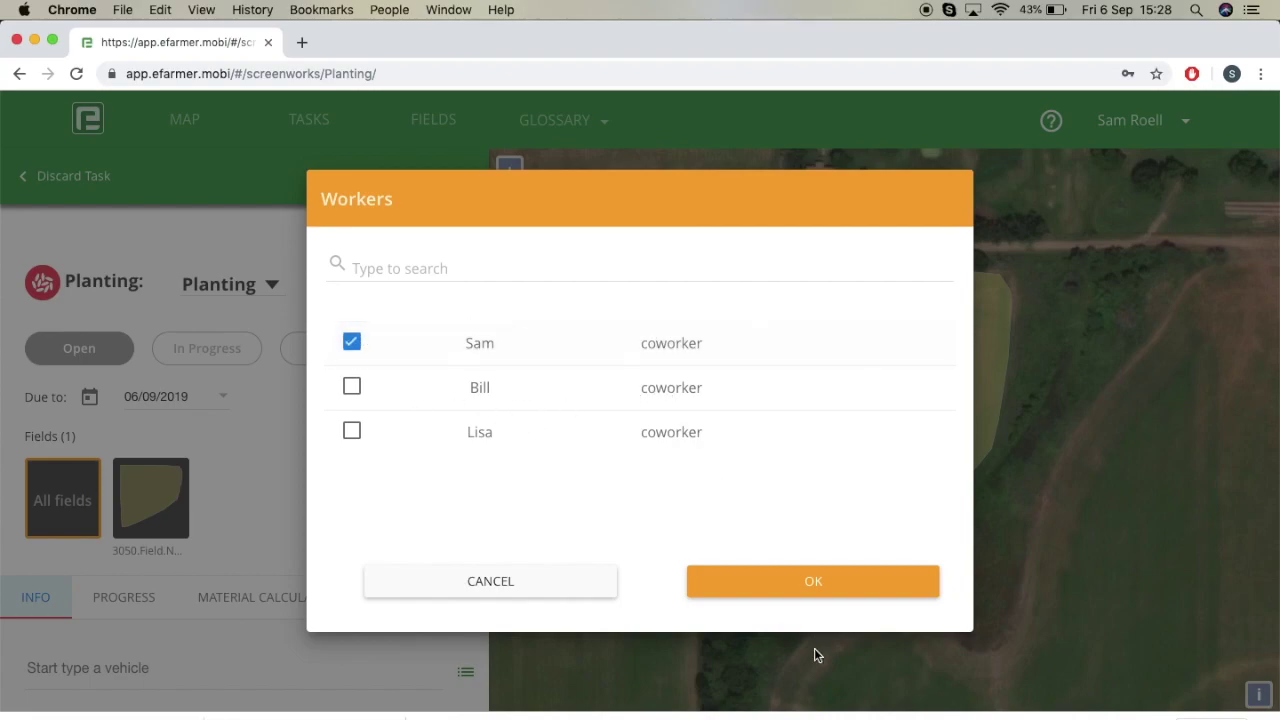
click(812, 582)
mouse_move(806, 42)
mouse_down()
mouse_move(860, 42)
mouse_move(819, 33)
mouse_up()
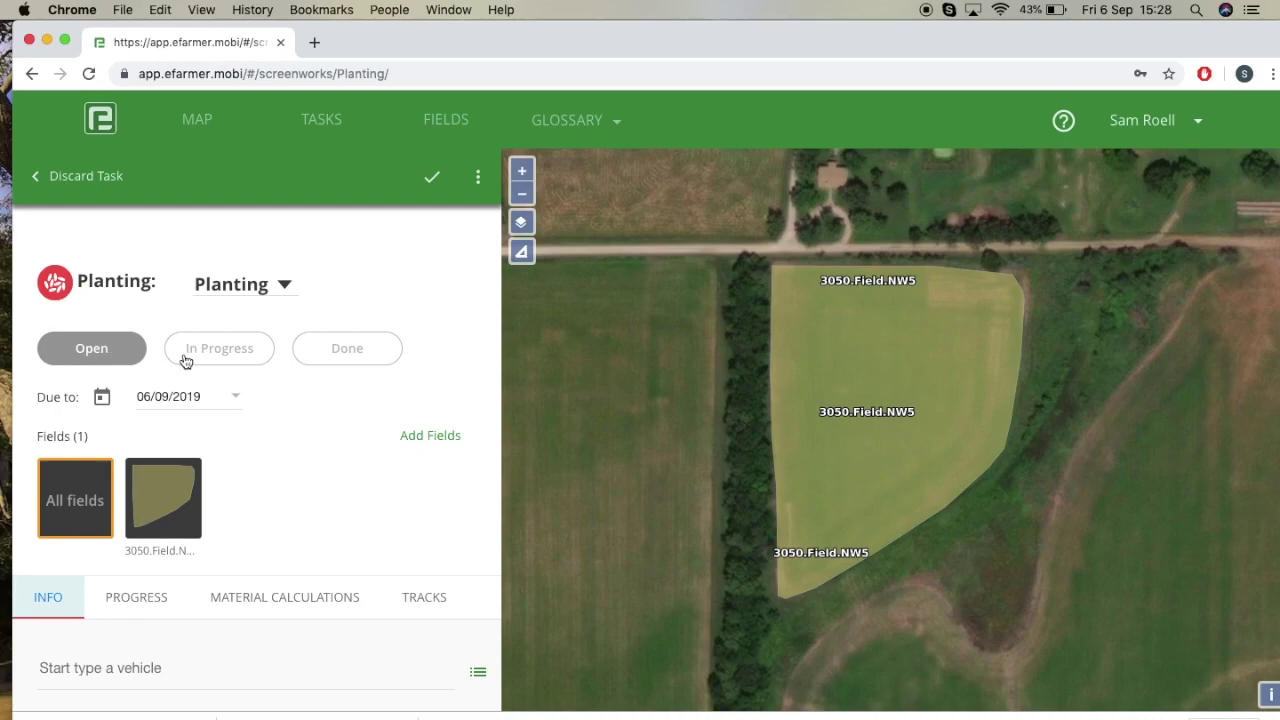
Step: Try the In Progress status on the planting task and set it back to Open
click(234, 349)
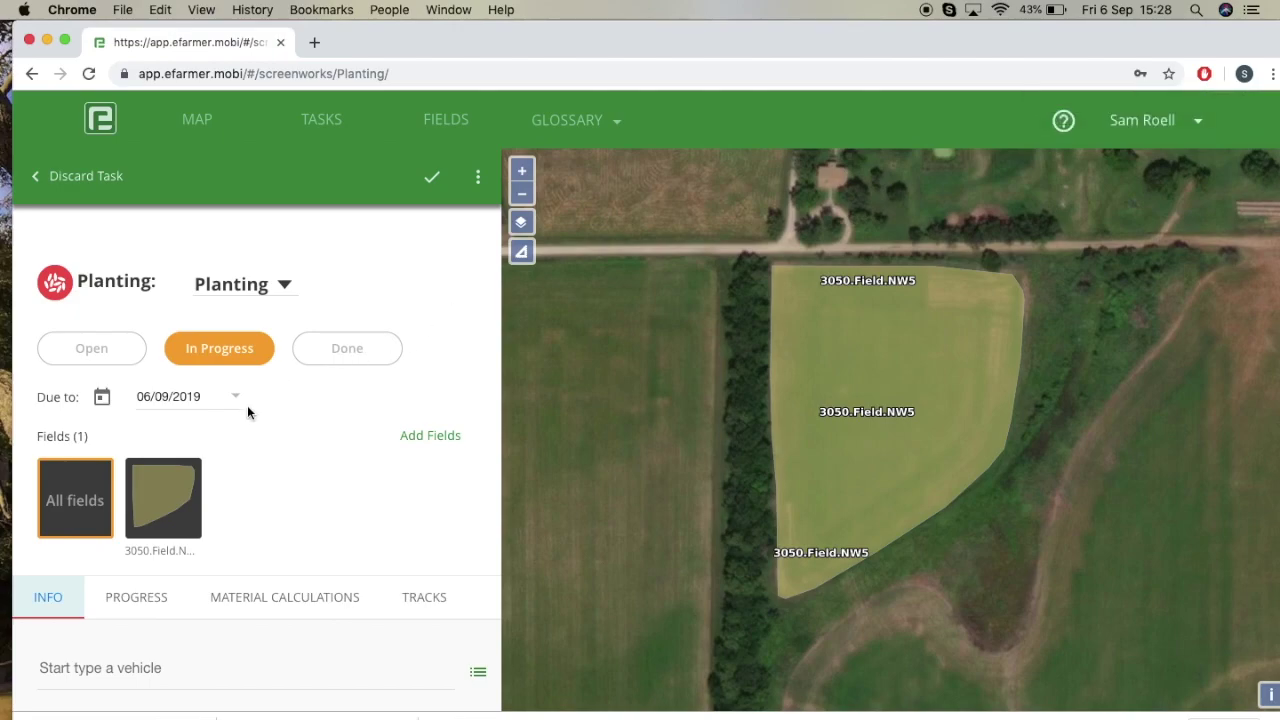
click(87, 355)
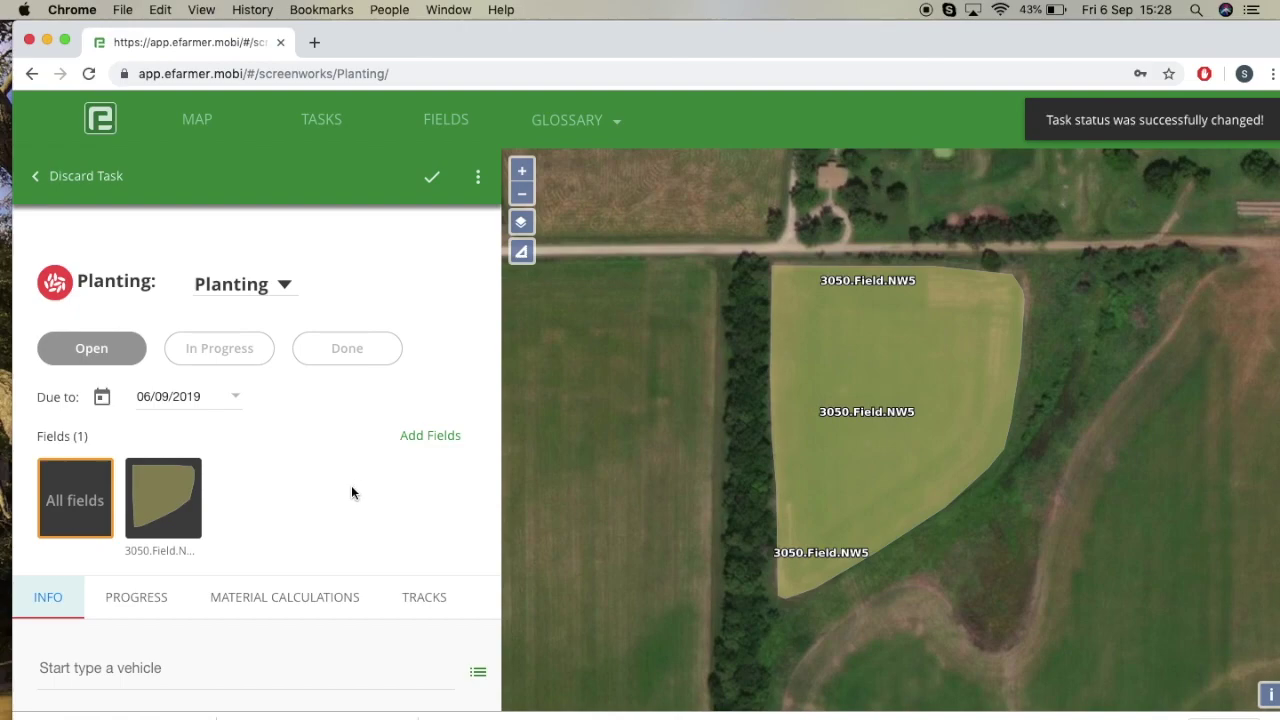
Step: Assign the John Deere vehicle to the planting task
scroll(351, 485, down, 2)
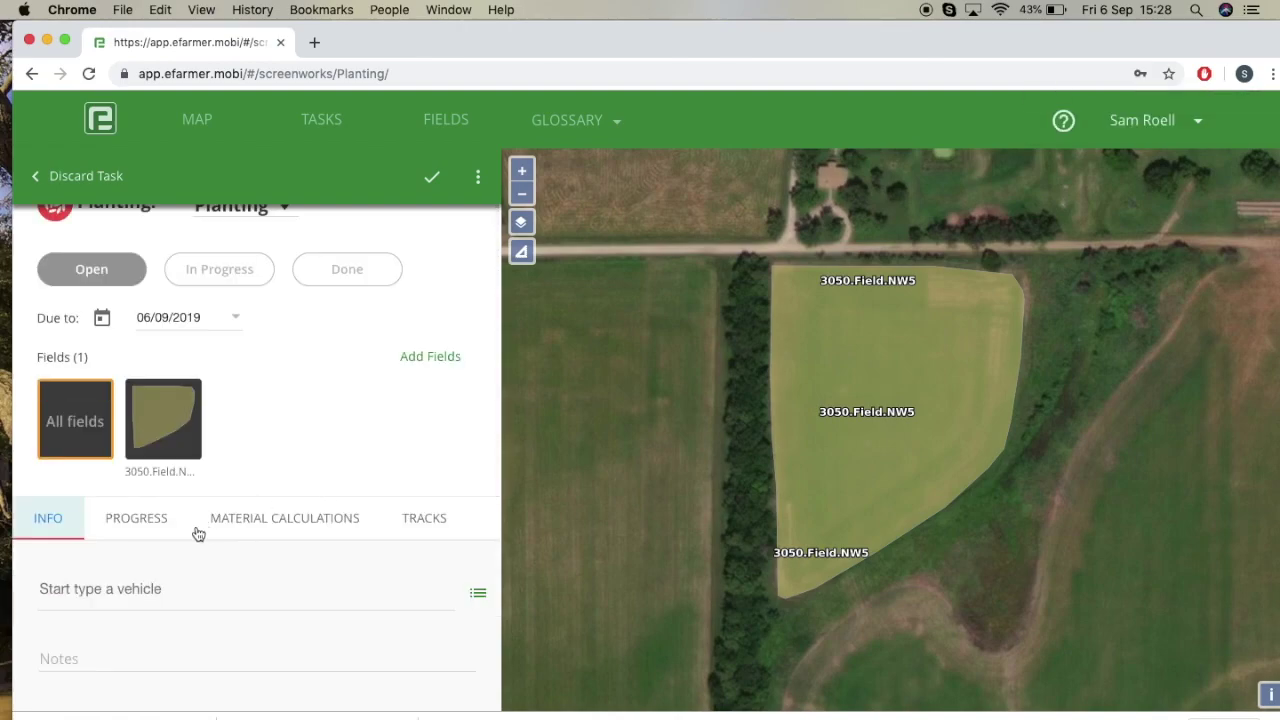
click(476, 595)
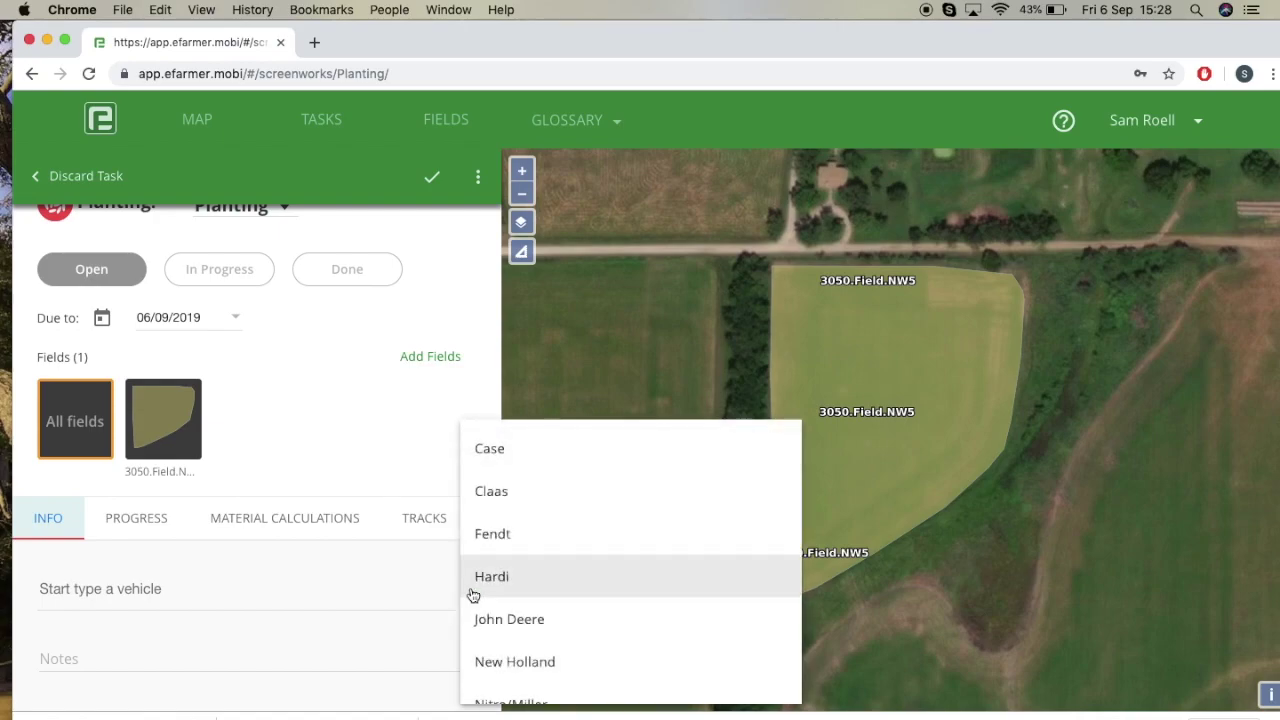
click(506, 628)
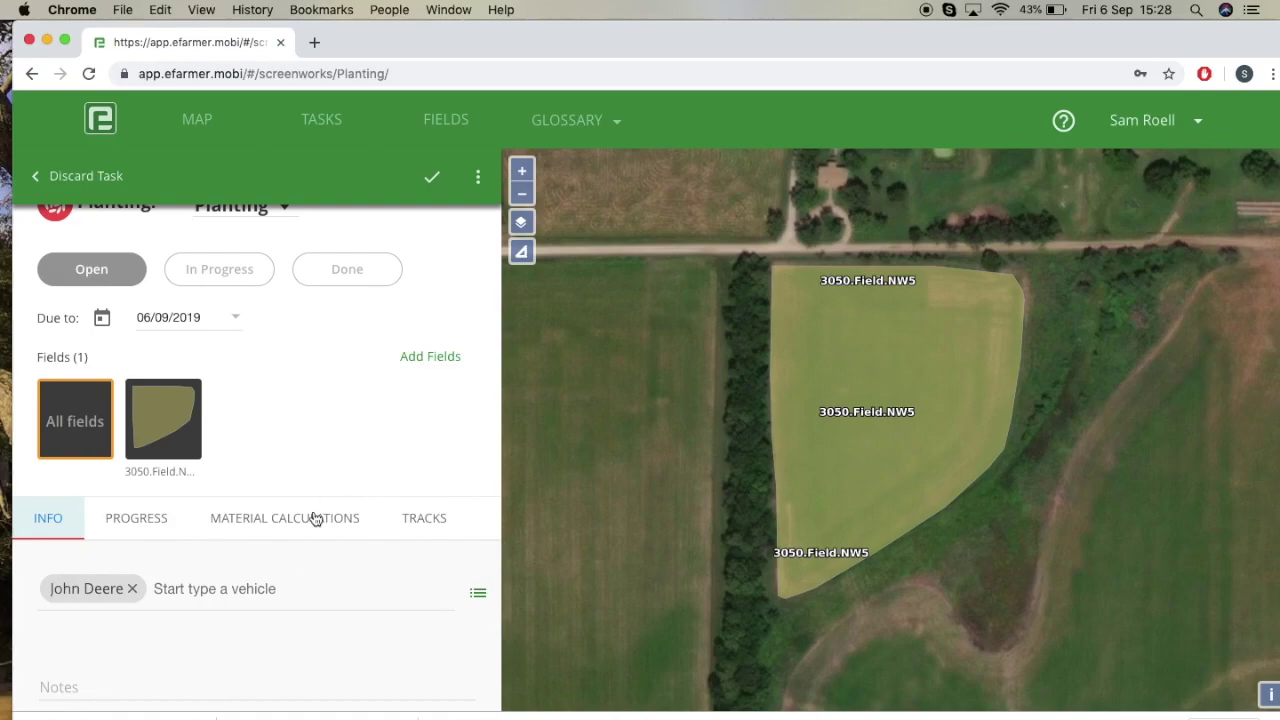
Step: Look through the planting task's notes field, progress, material calculations and tracks
scroll(302, 346, down, 1)
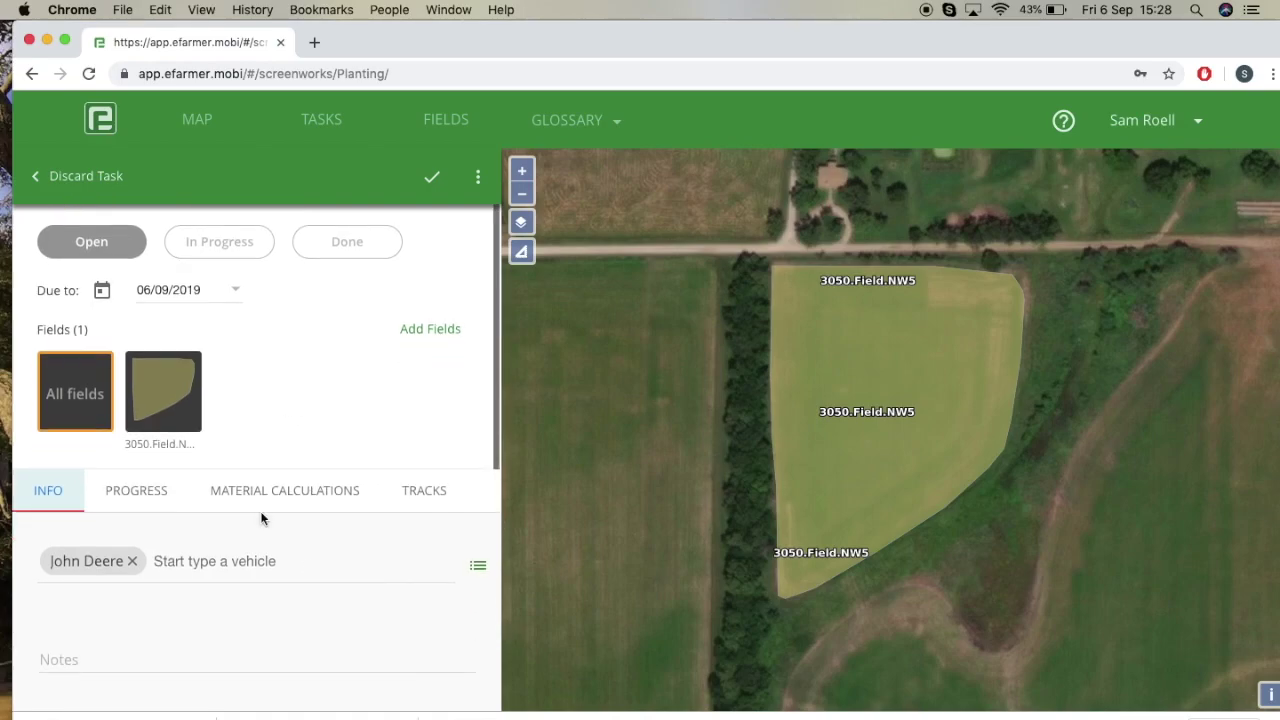
click(197, 662)
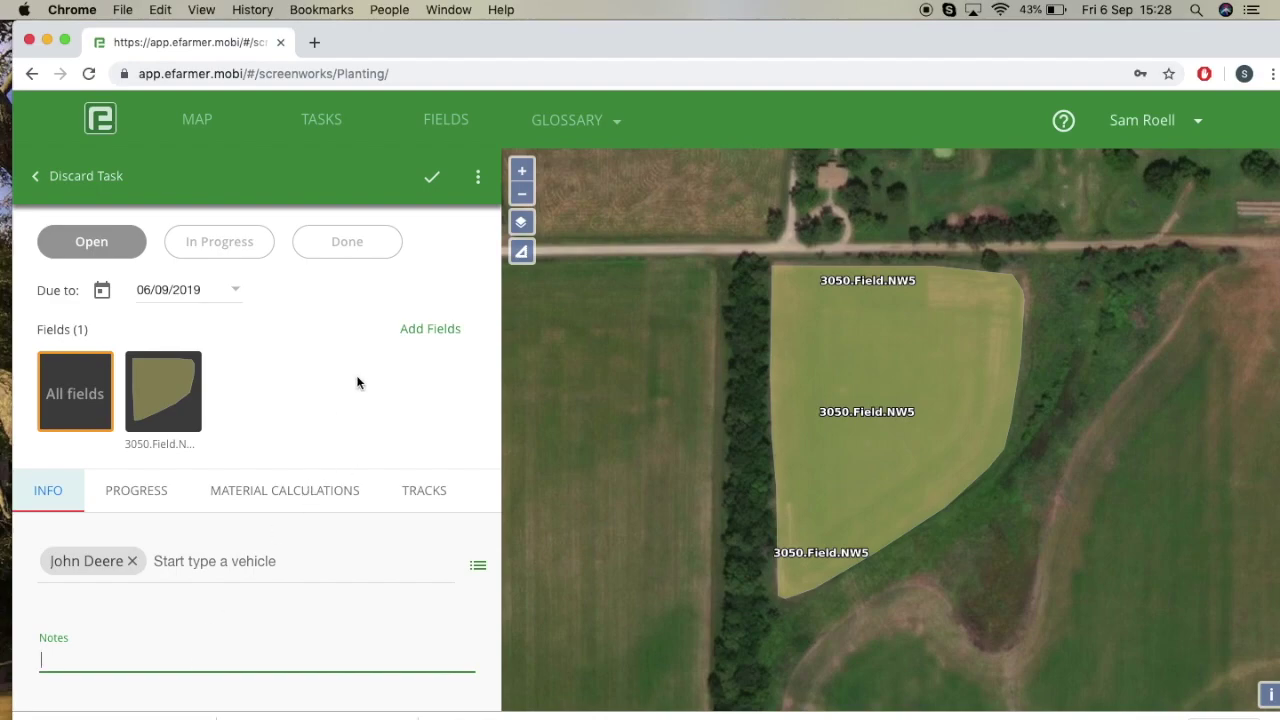
click(136, 491)
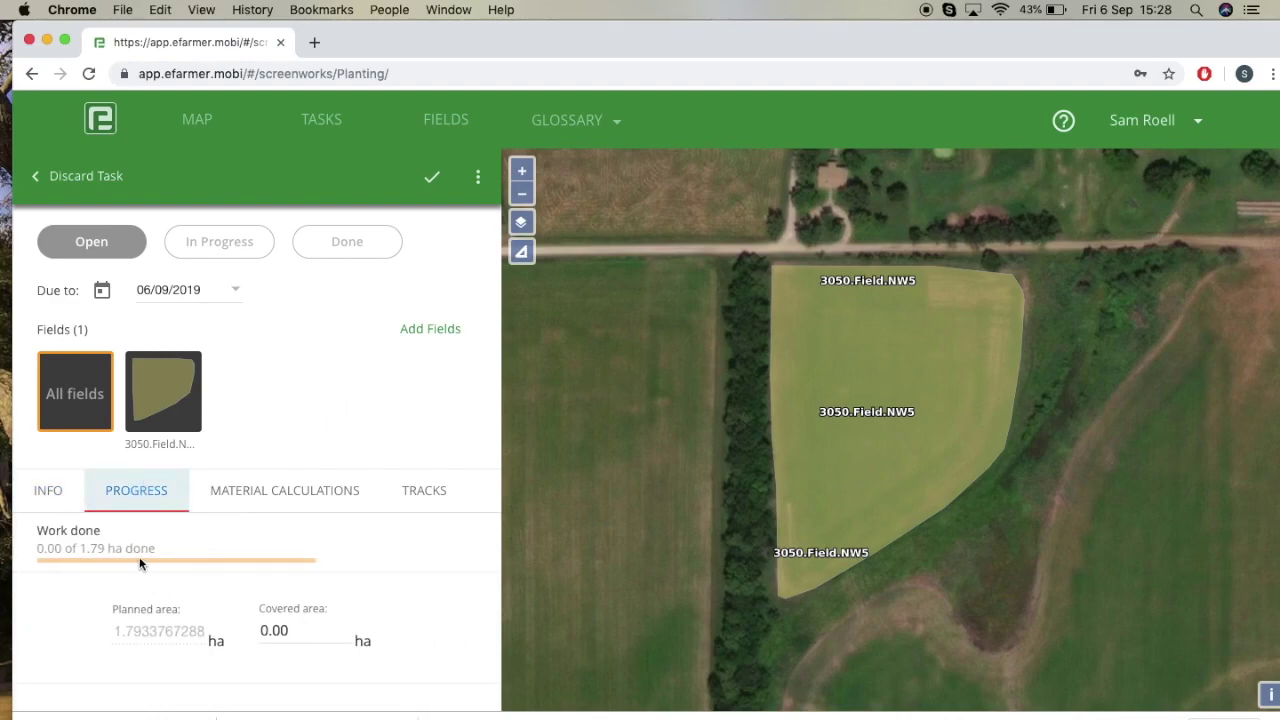
click(296, 490)
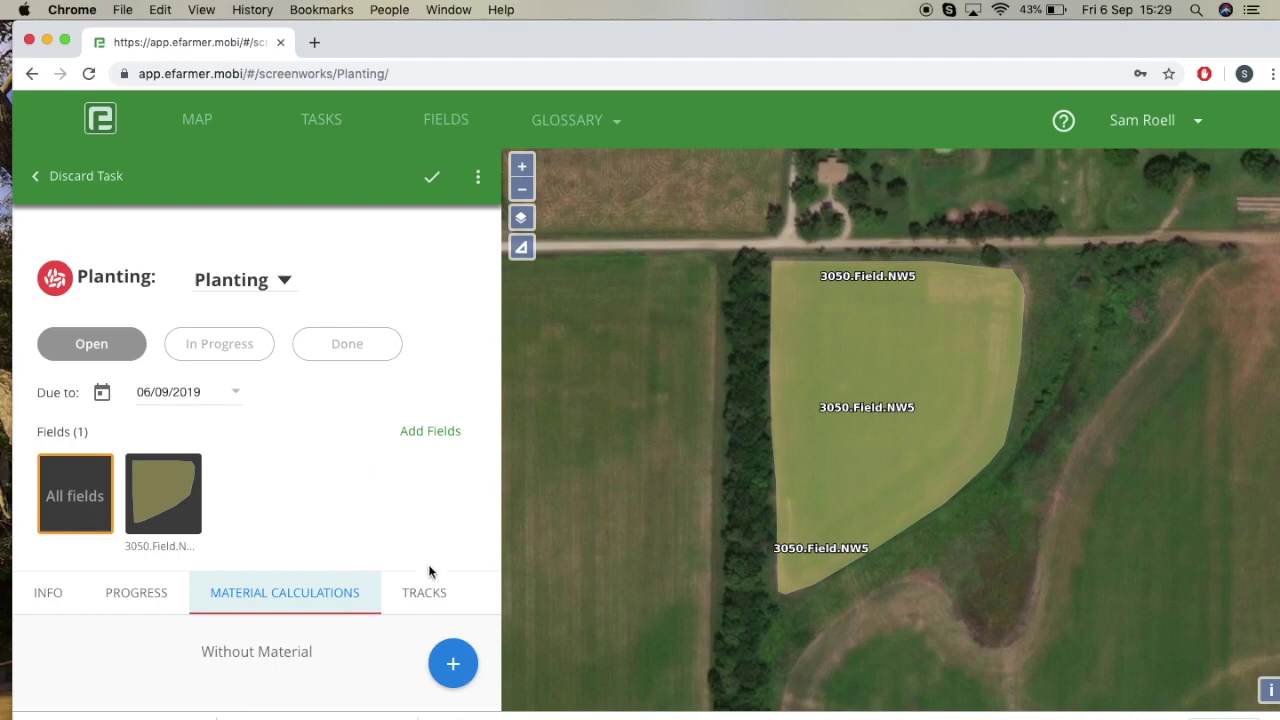
click(436, 601)
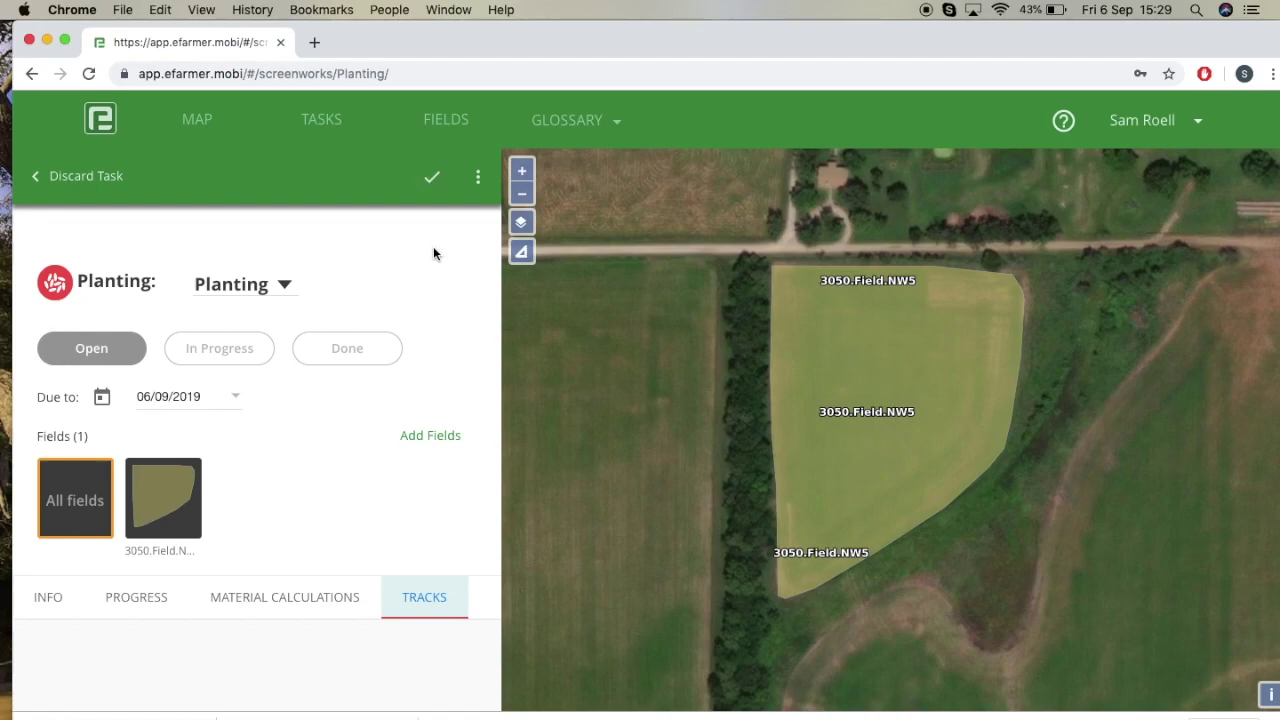
Step: Save the planting task and reset all filters on the task list
click(430, 182)
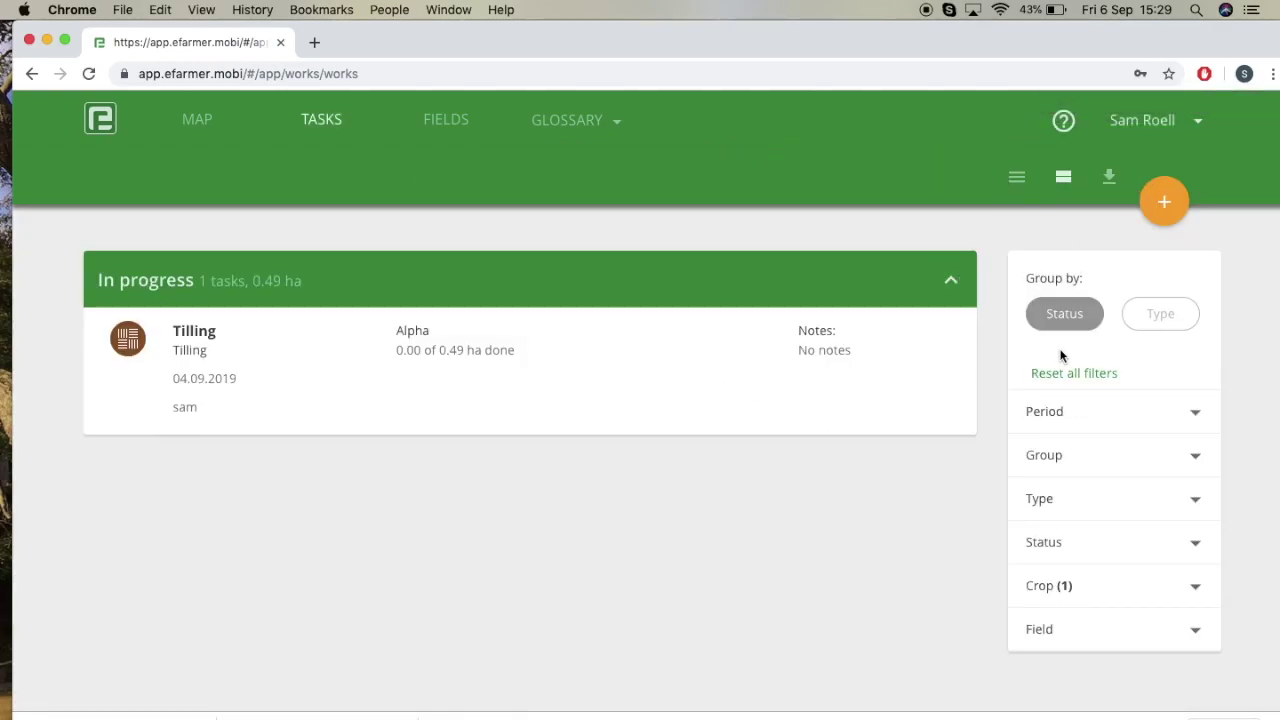
click(1092, 378)
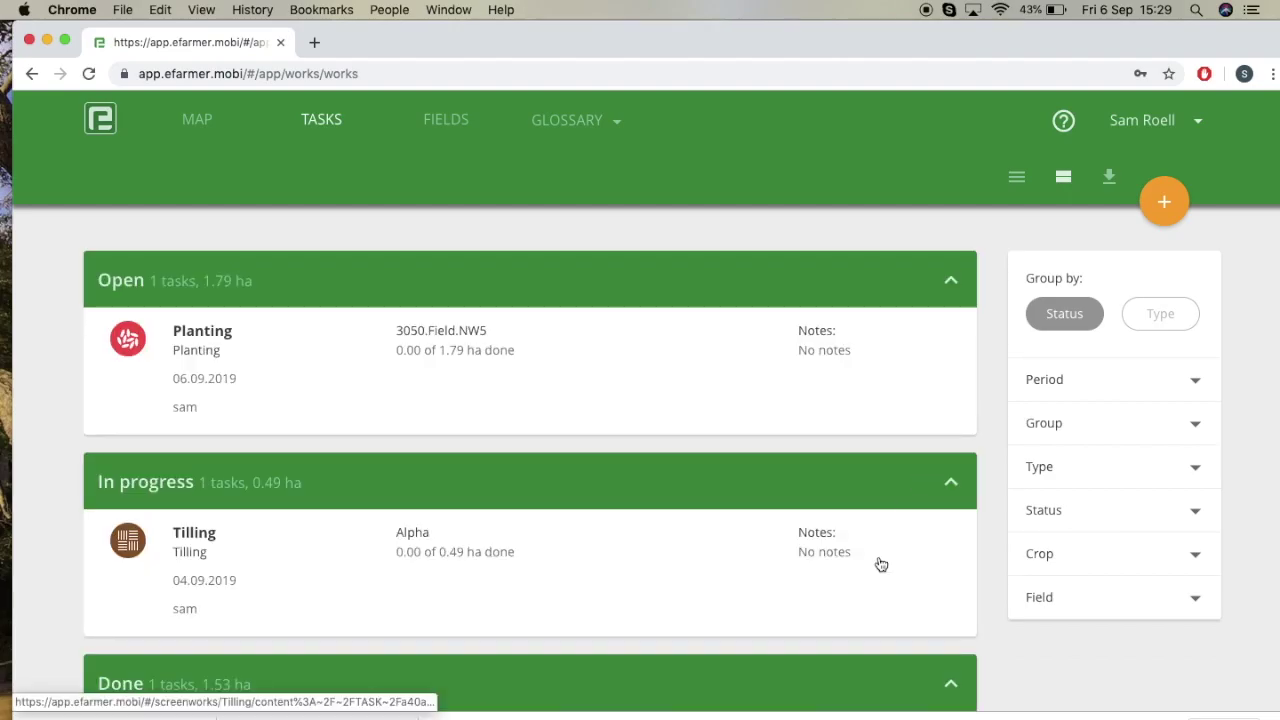
scroll(878, 558, down, 3)
scroll(980, 503, up, 3)
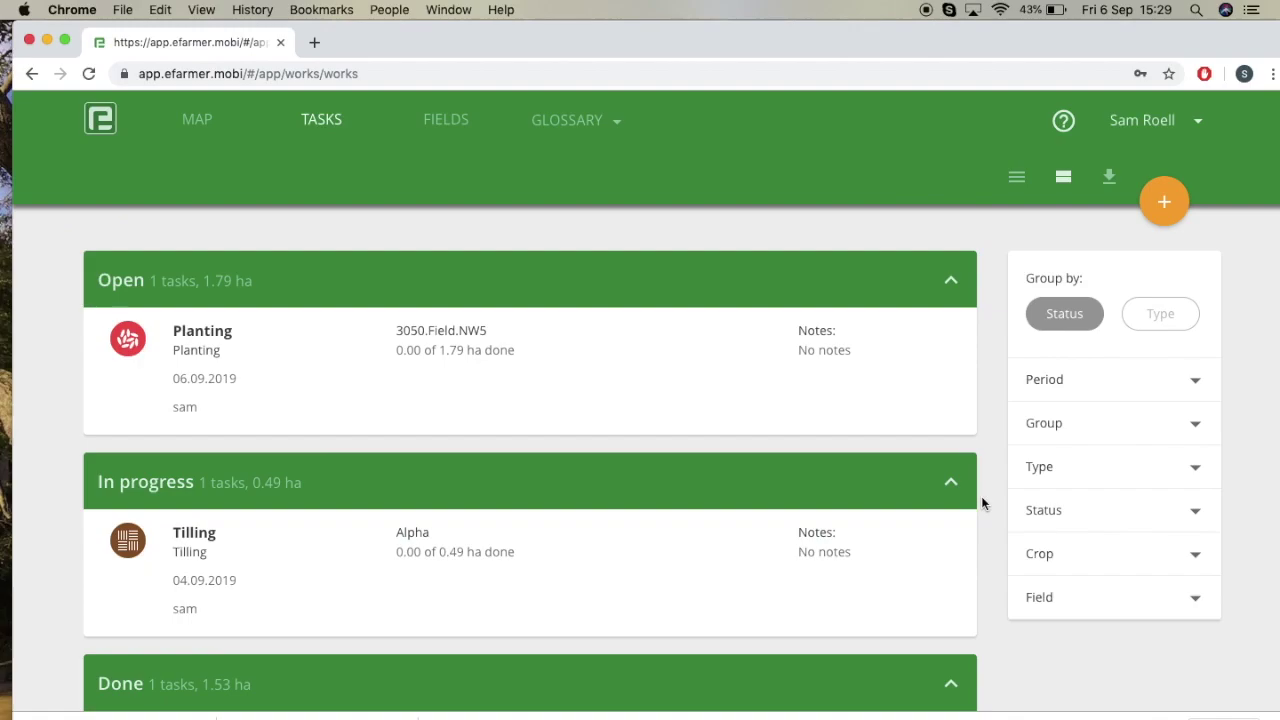
scroll(981, 496, down, 1)
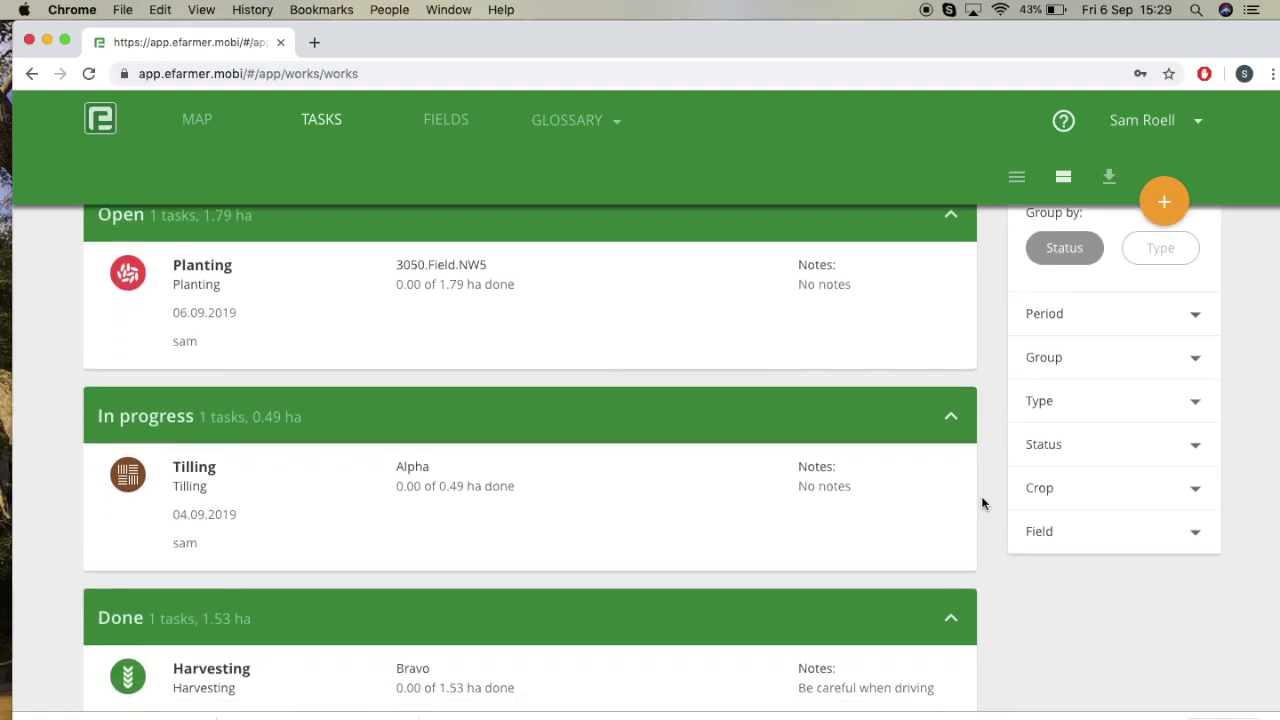
Step: Create a new seed named Barley with kg as its unit in the Materials glossary
click(596, 122)
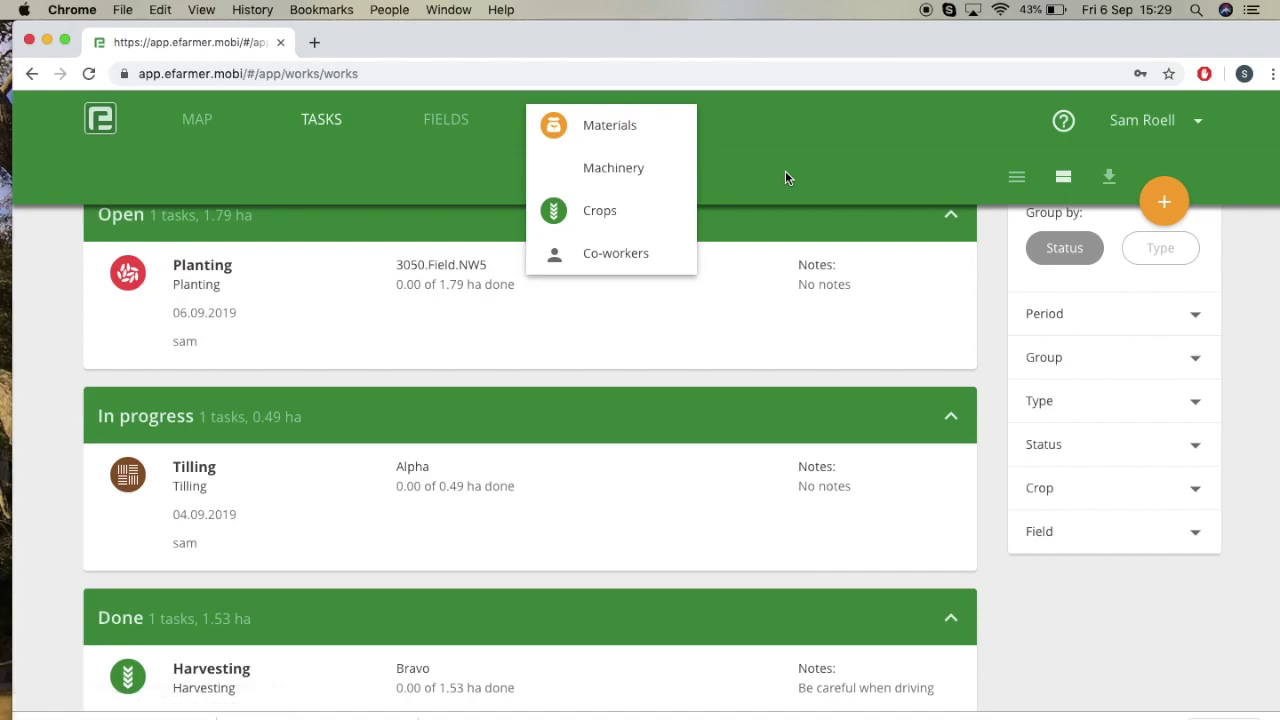
click(647, 128)
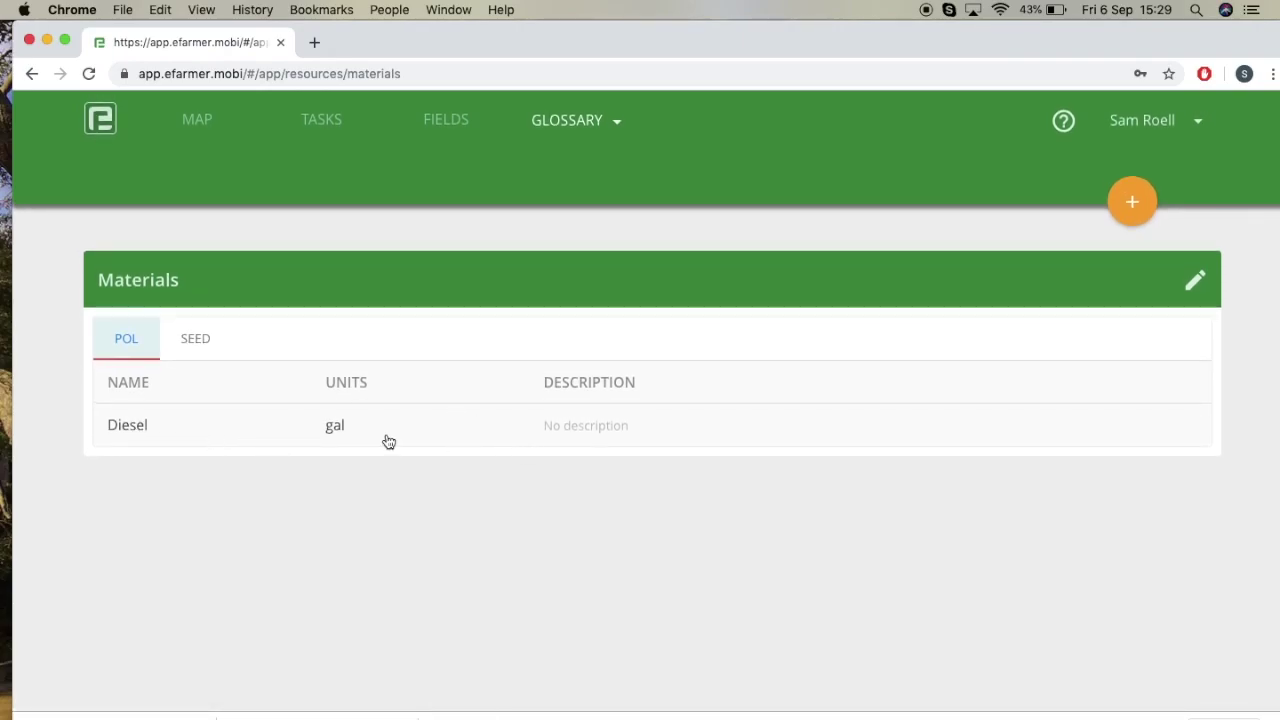
click(202, 338)
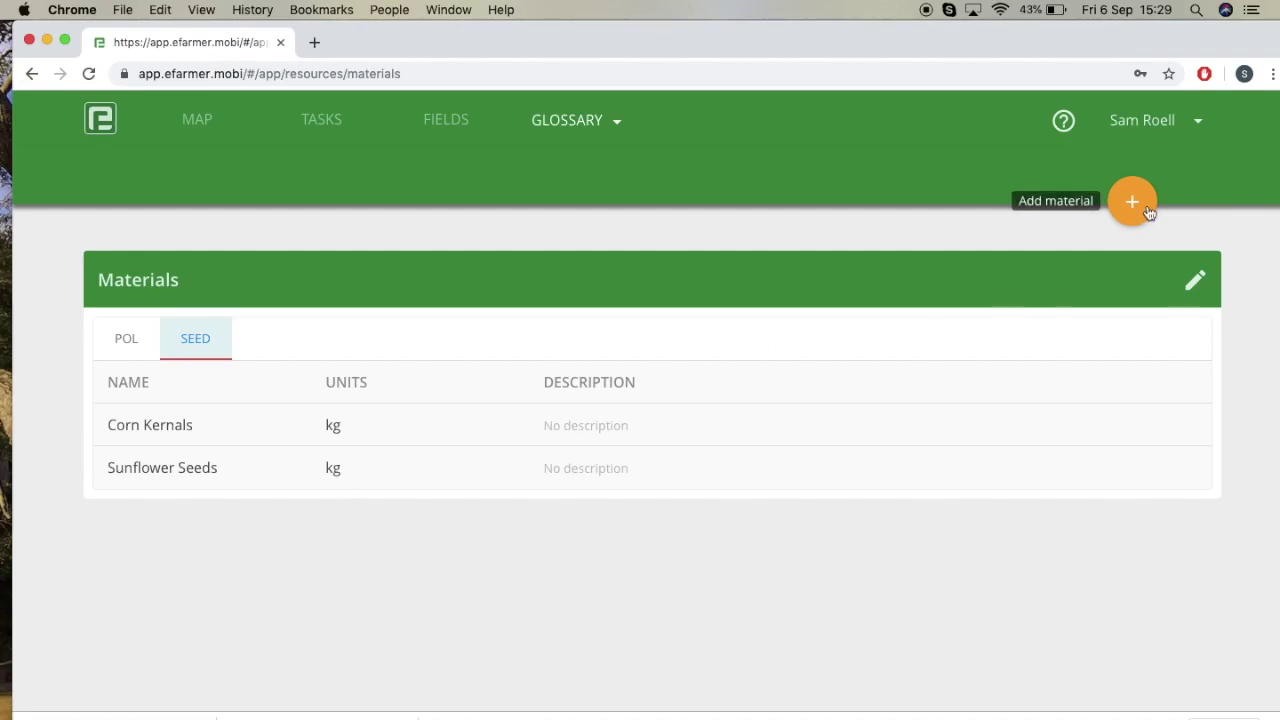
click(1148, 212)
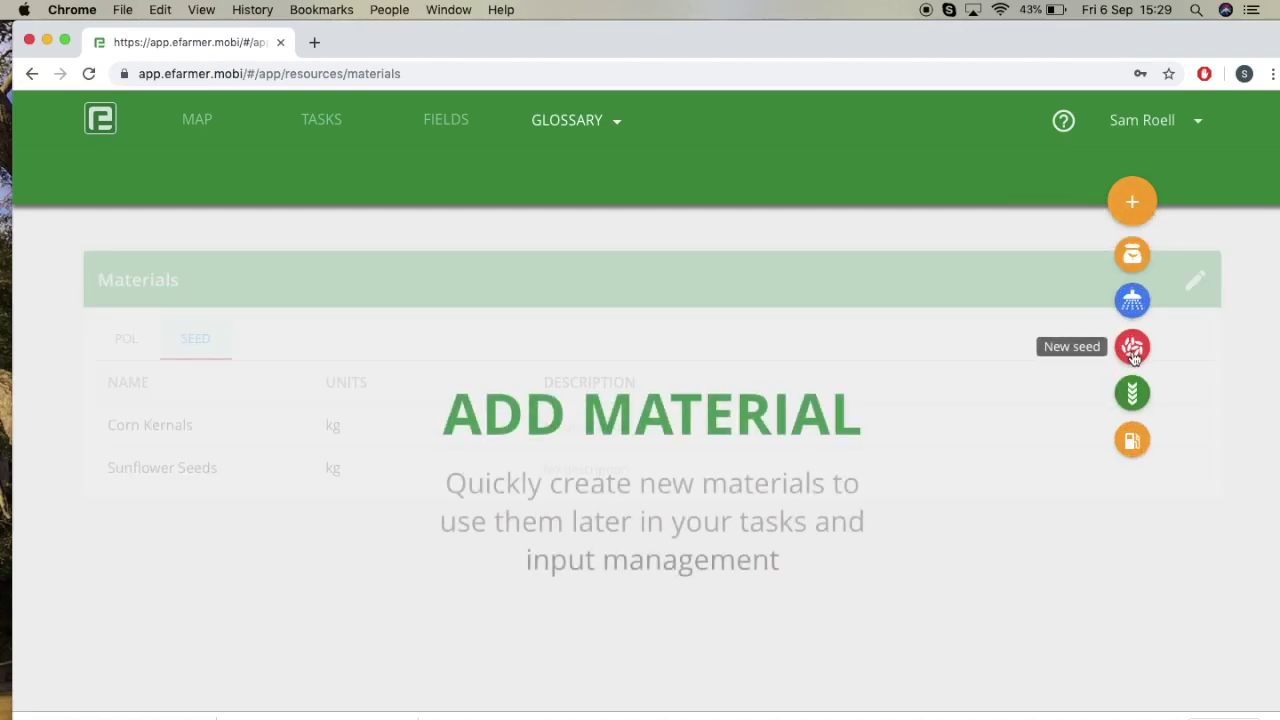
click(1132, 350)
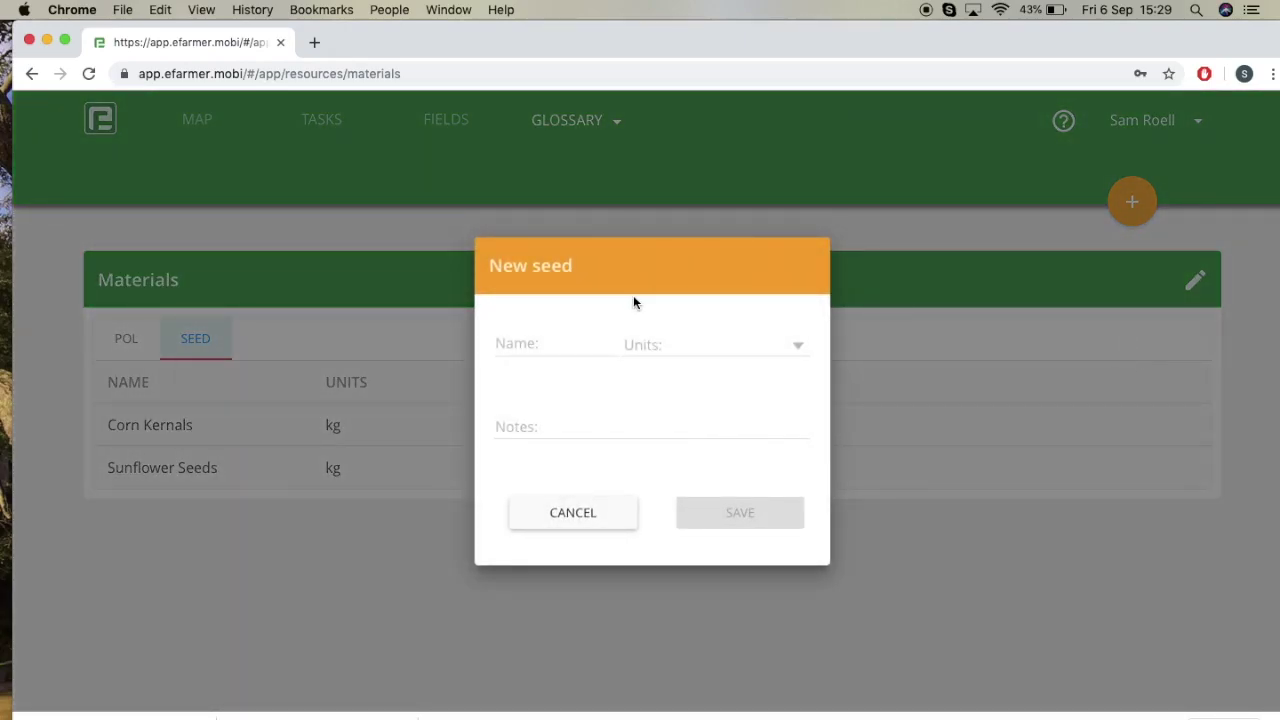
click(534, 342)
text(Barley)
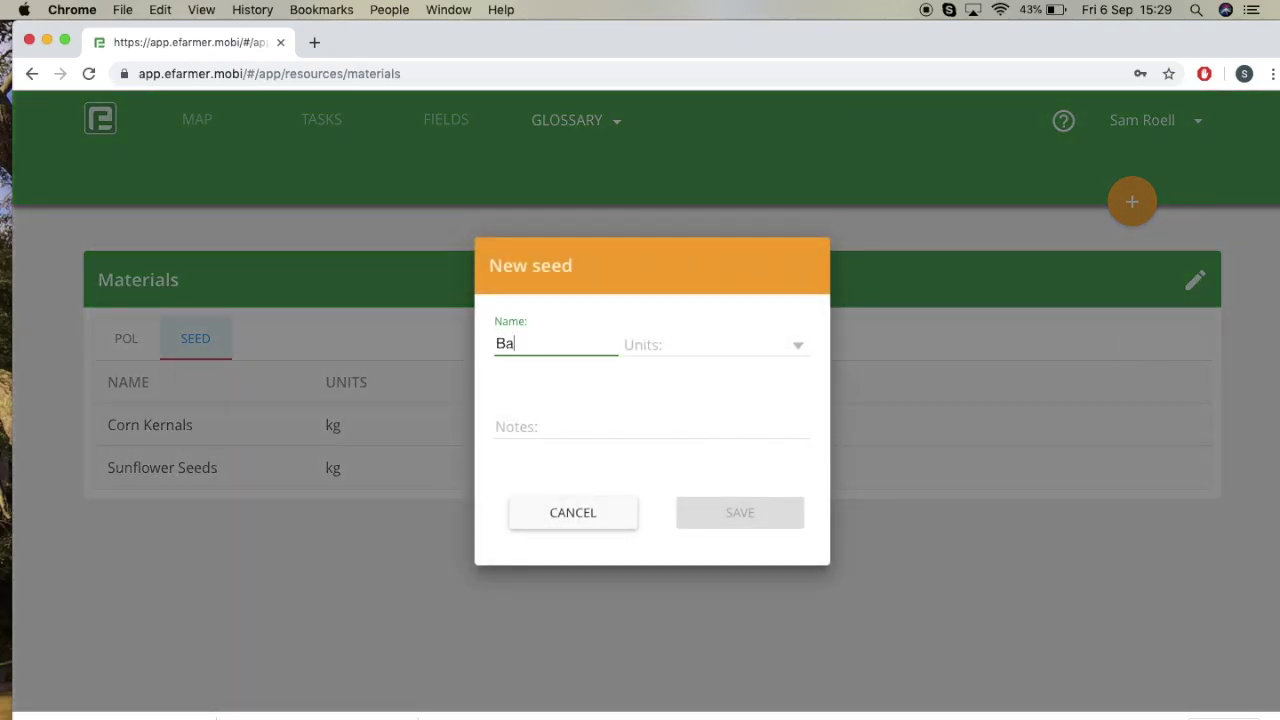
click(774, 345)
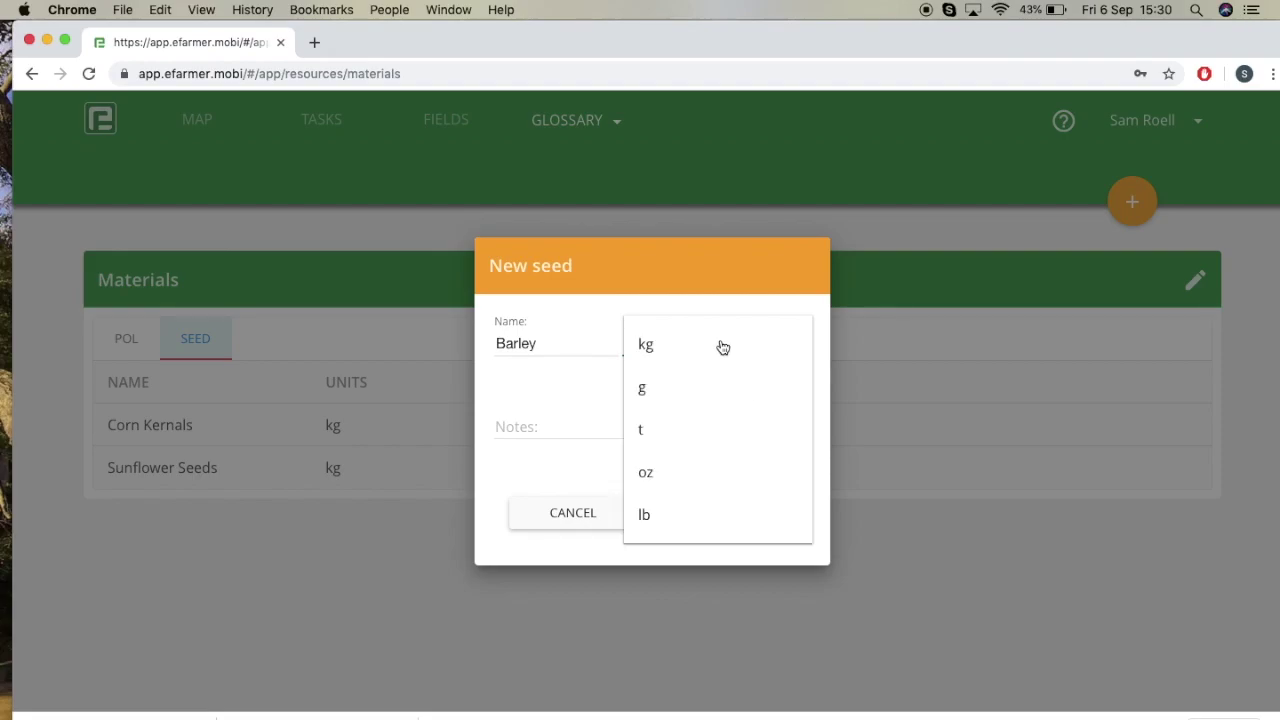
click(664, 347)
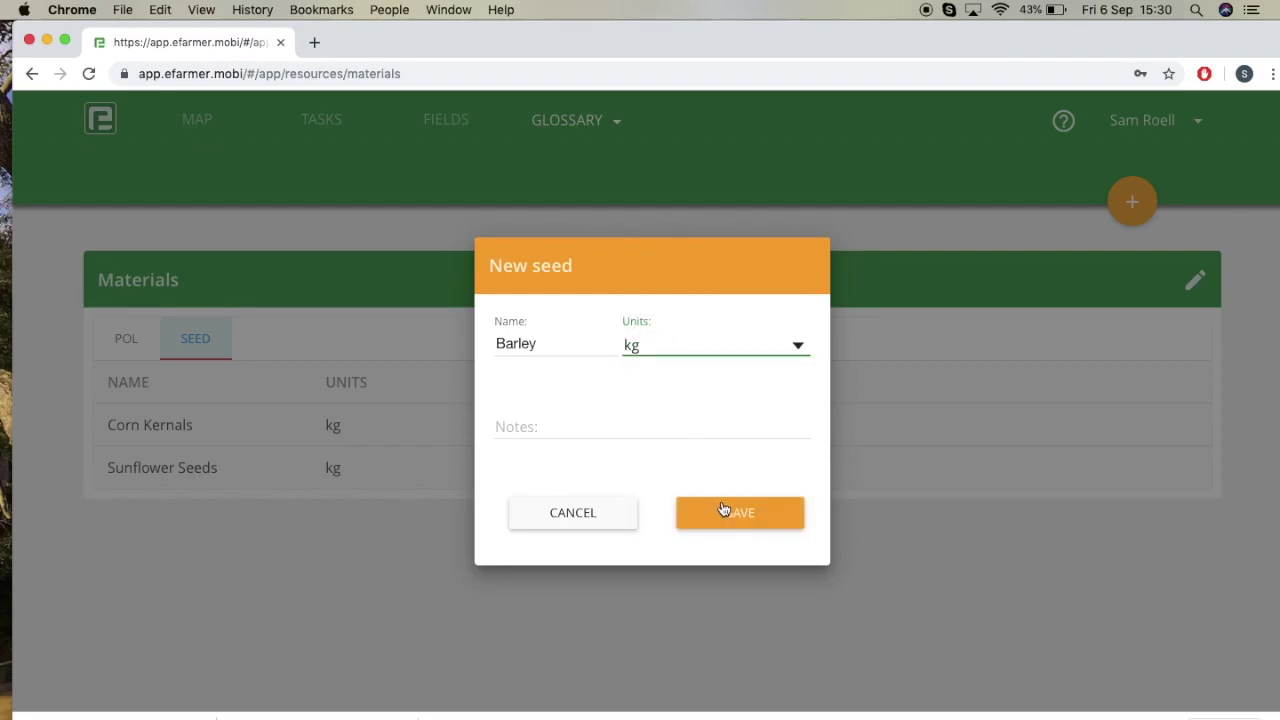
click(724, 511)
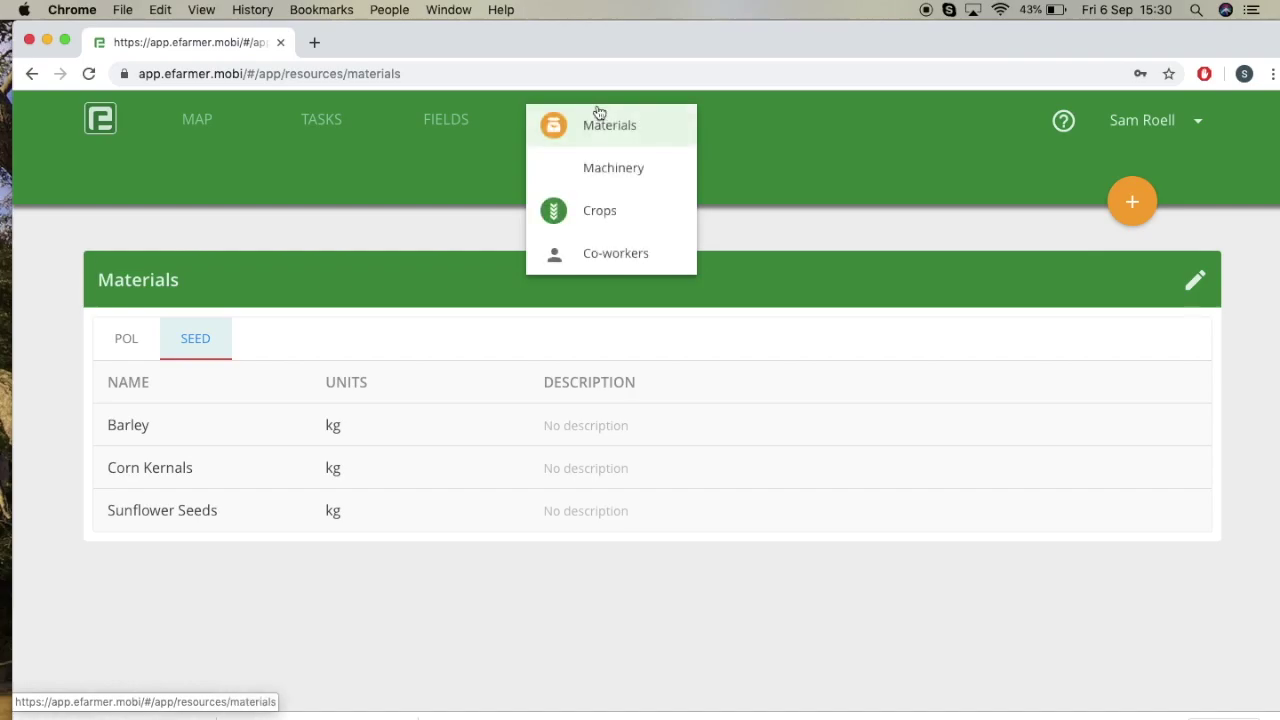
Step: Add a new worker to the Co-workers glossary, entering the worker's name and the position coworker
click(605, 254)
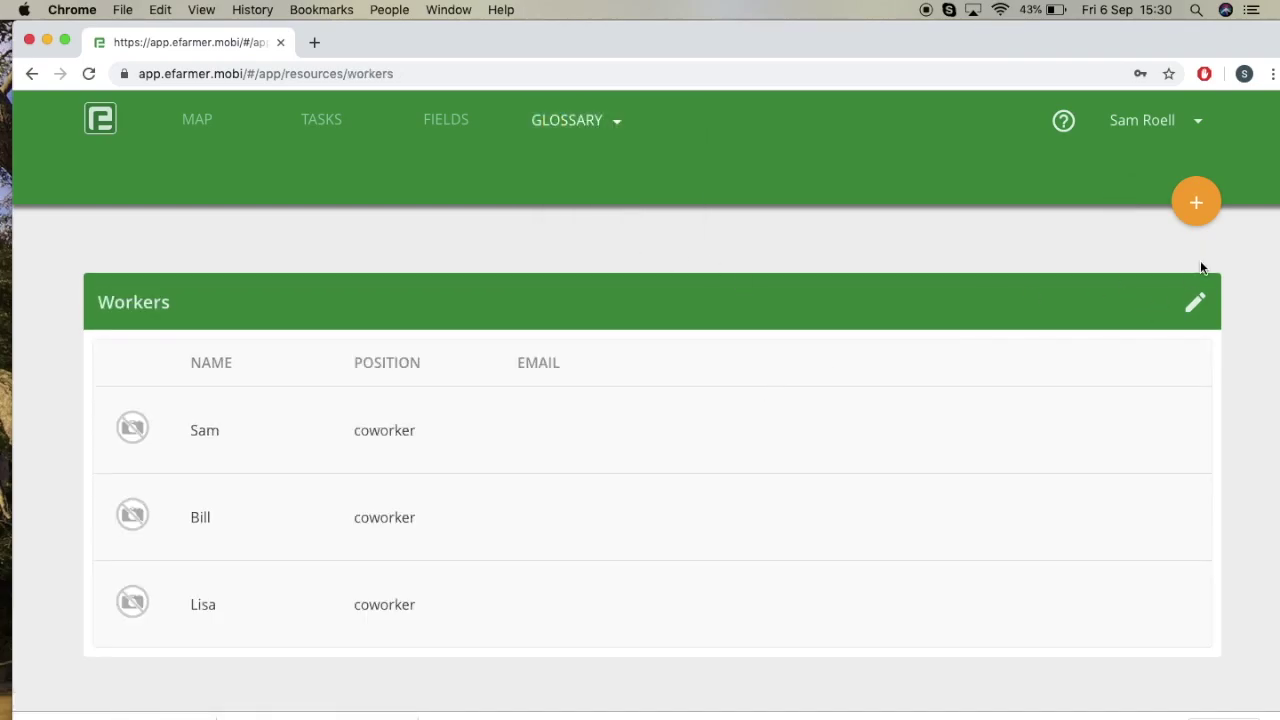
click(1205, 207)
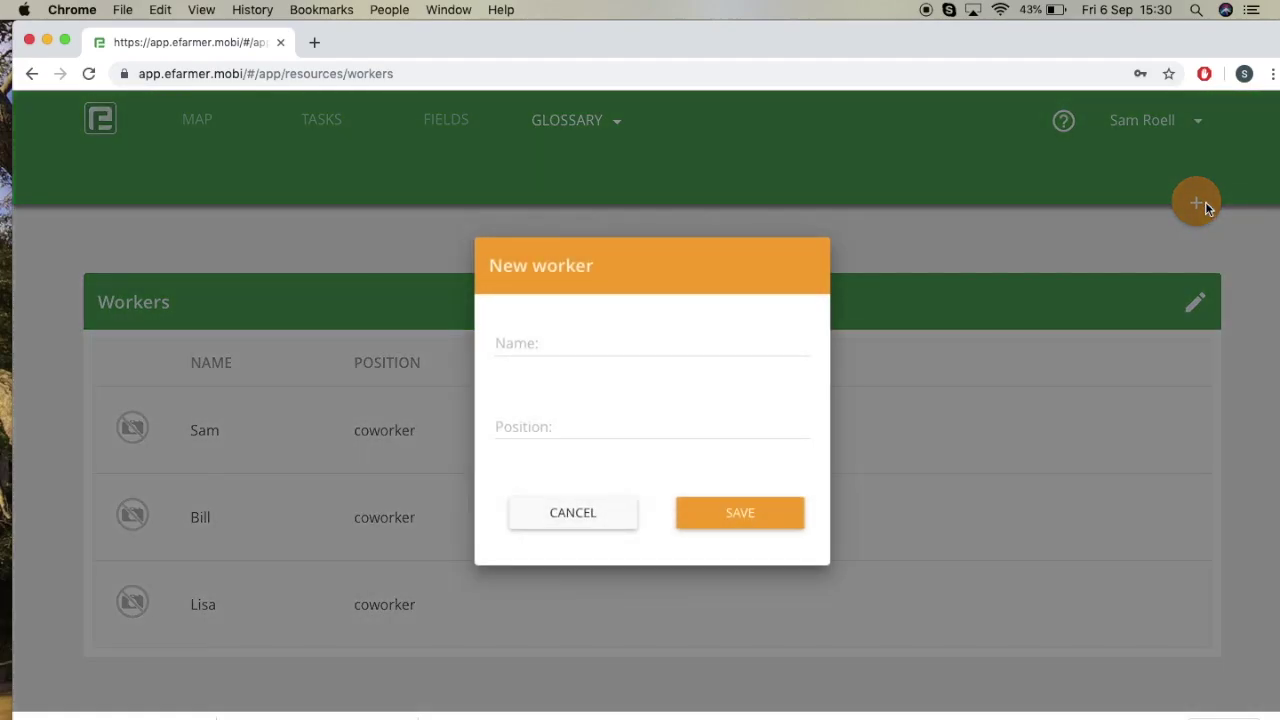
click(625, 333)
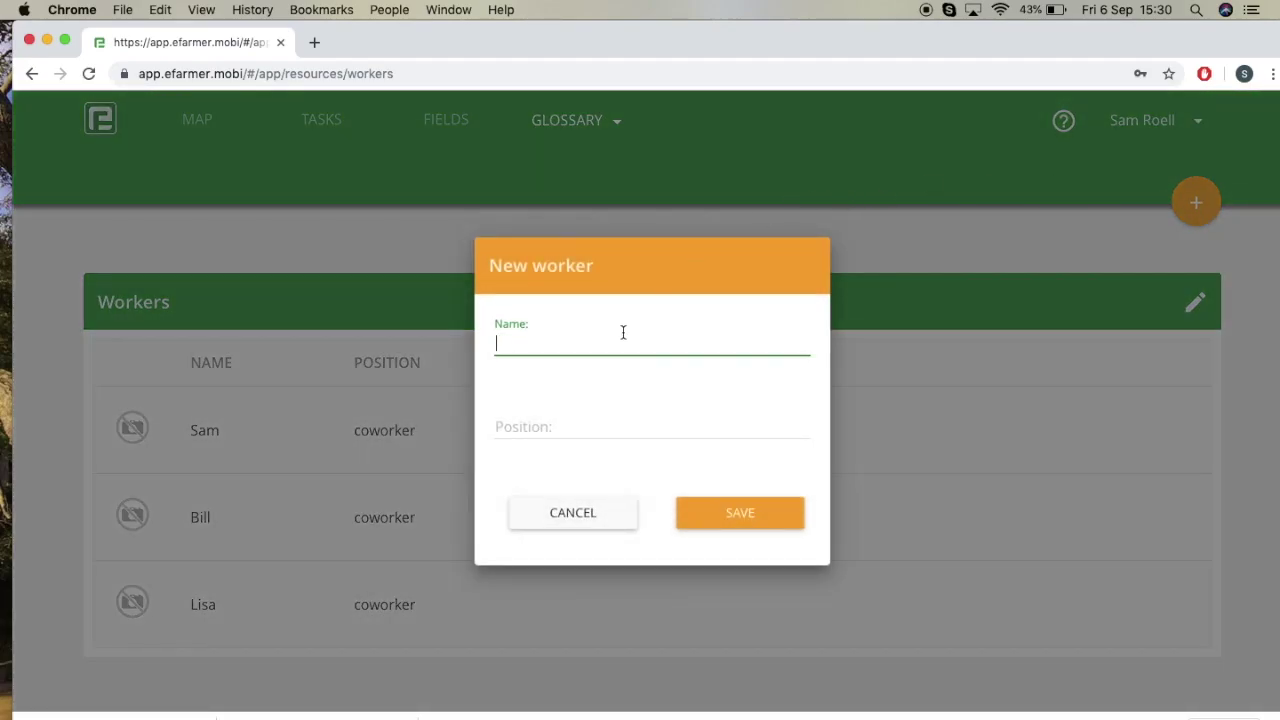
text(Jan)
click(545, 429)
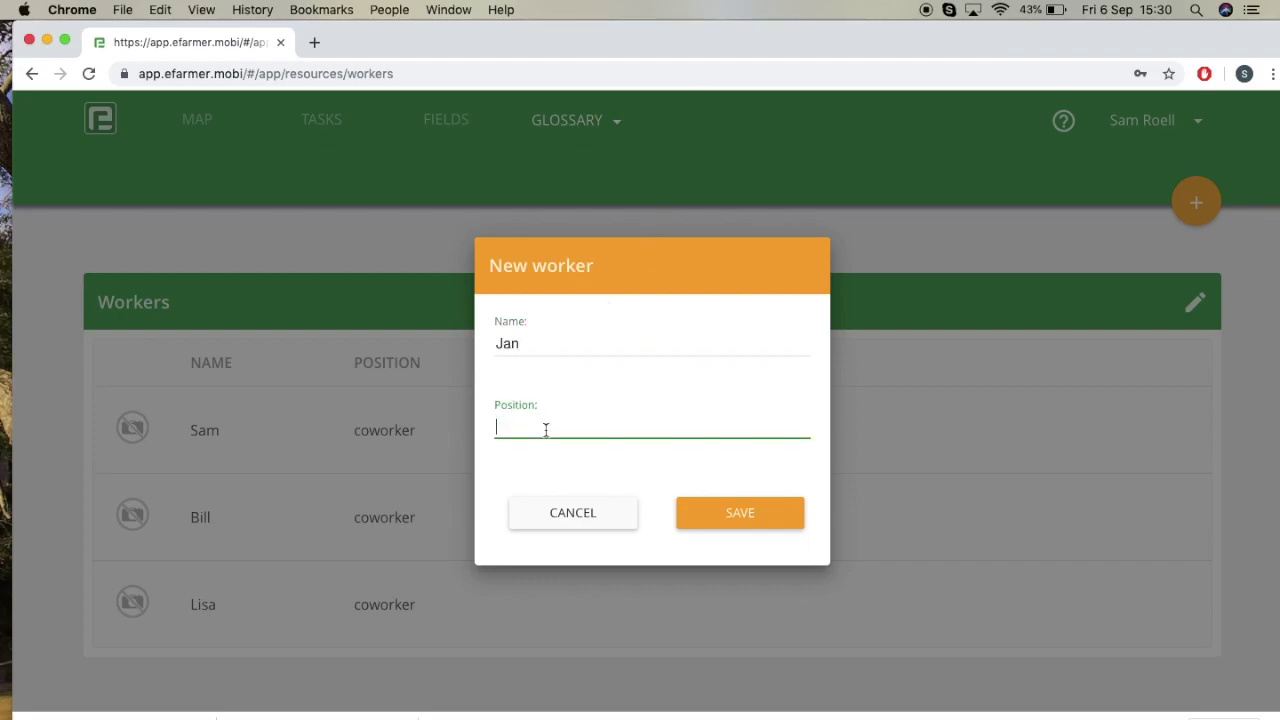
text(coworker)
click(716, 520)
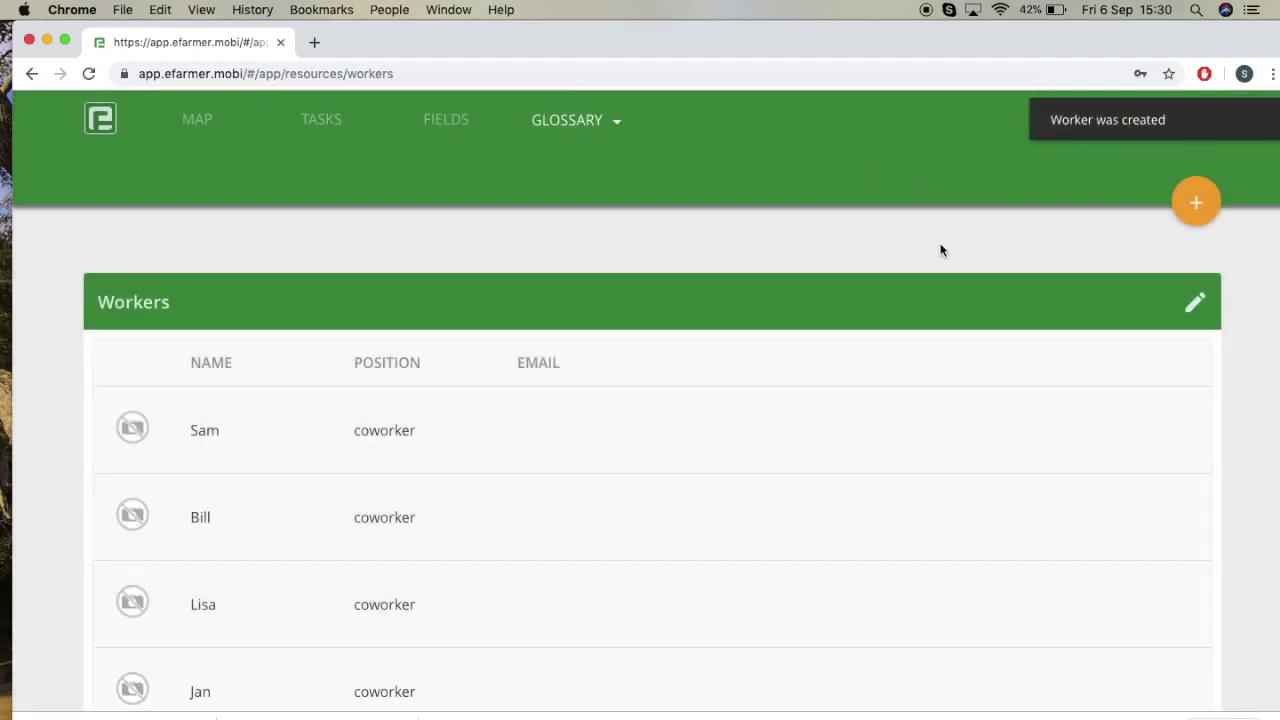
Step: View the vehicles in the Machinery glossary and inspect the new vehicle form without saving it
click(614, 130)
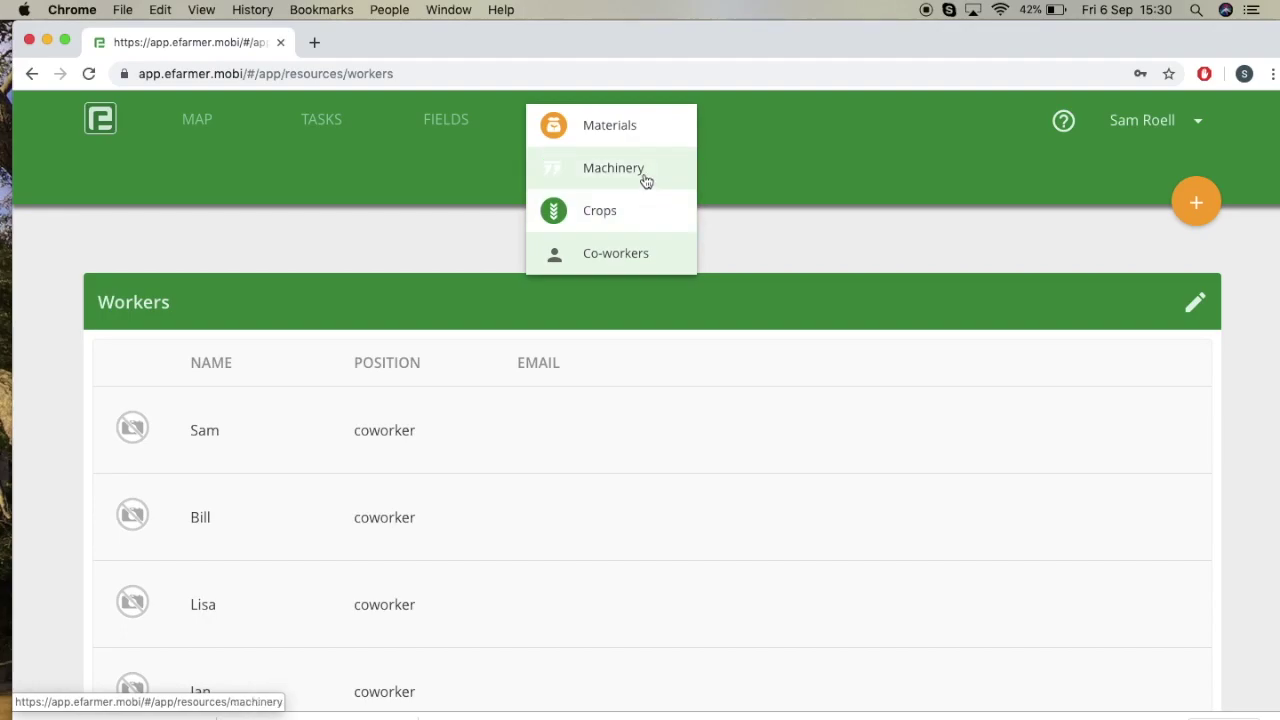
click(646, 185)
scroll(689, 354, down, 1)
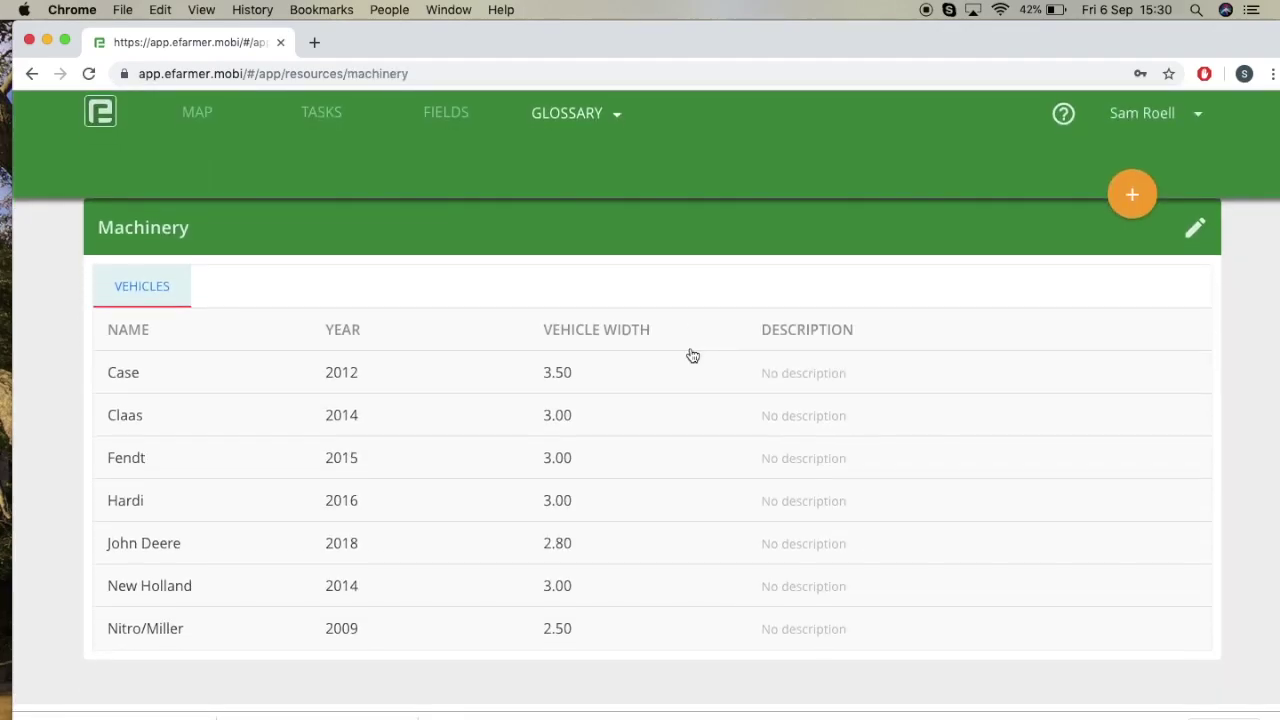
click(1136, 202)
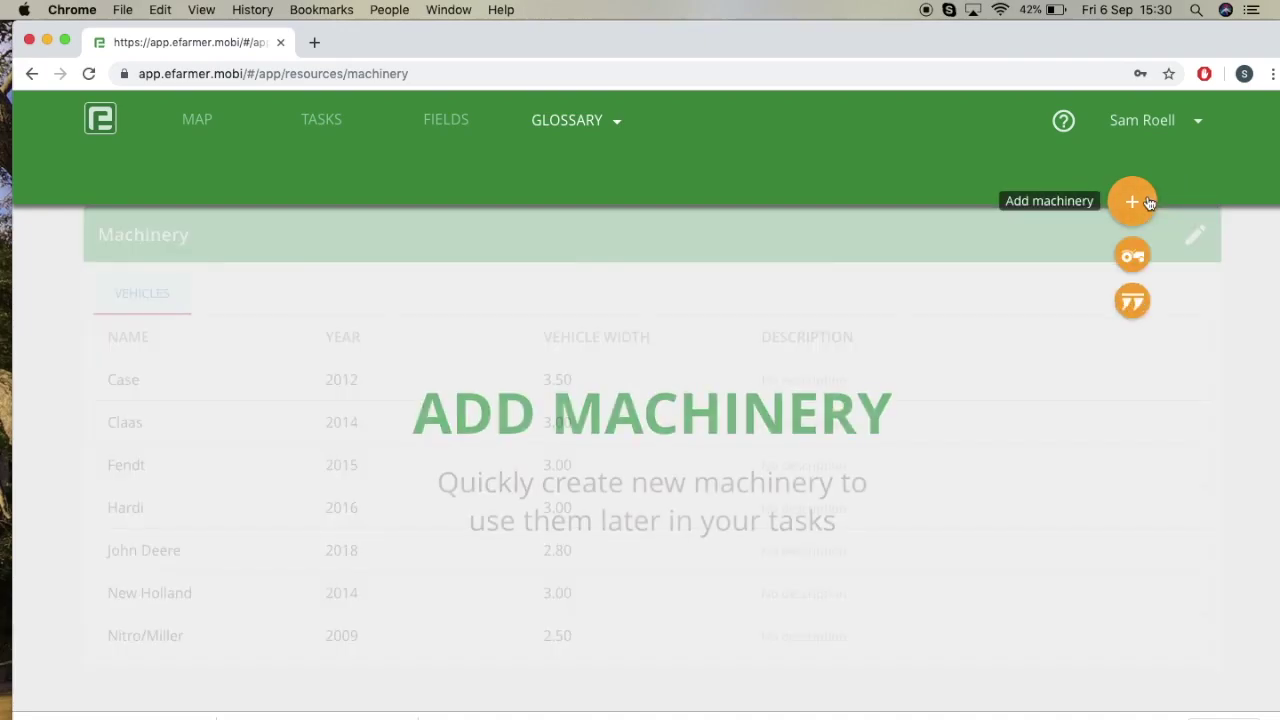
click(1132, 257)
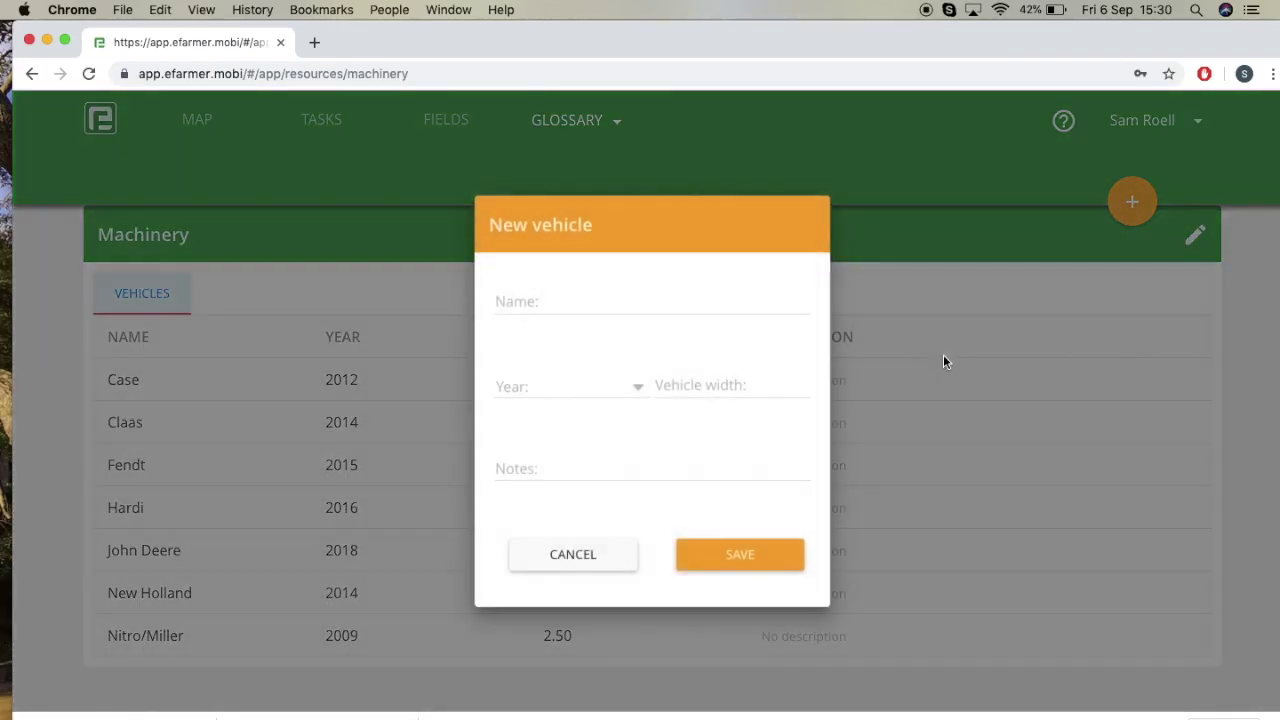
click(572, 552)
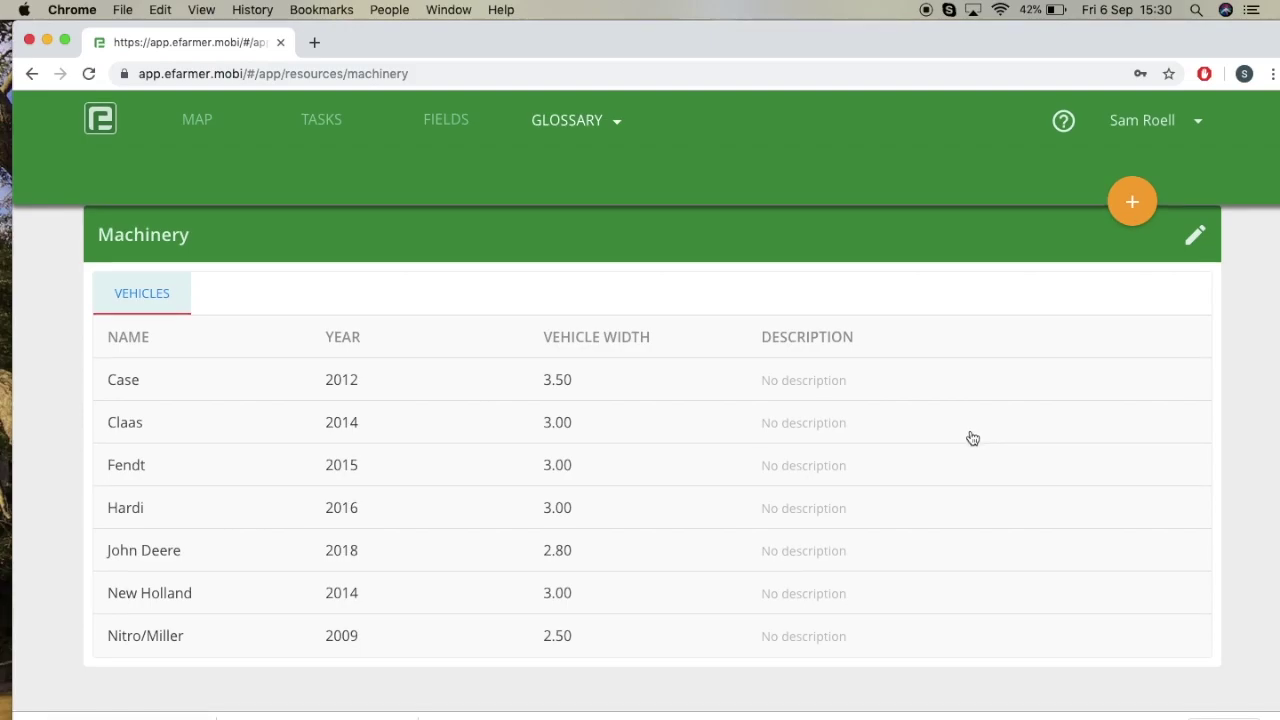
Step: Make the machinery list editable and select the Case vehicle
click(1200, 238)
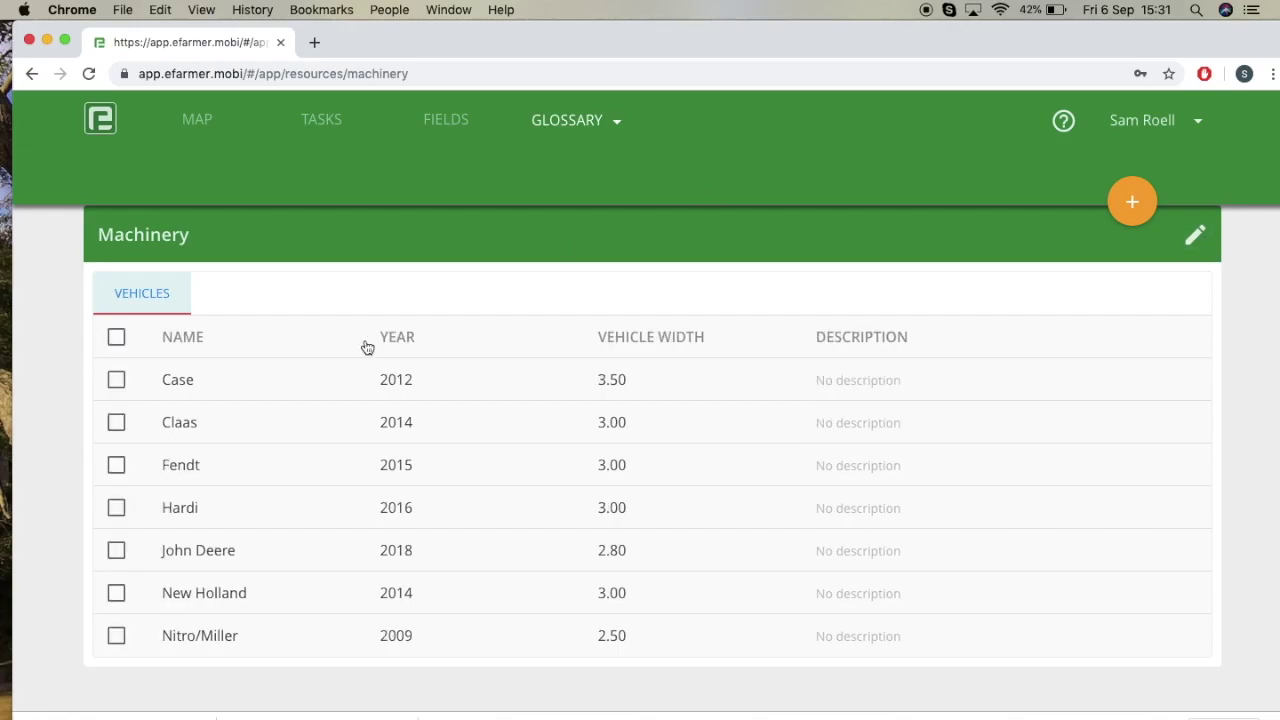
click(117, 381)
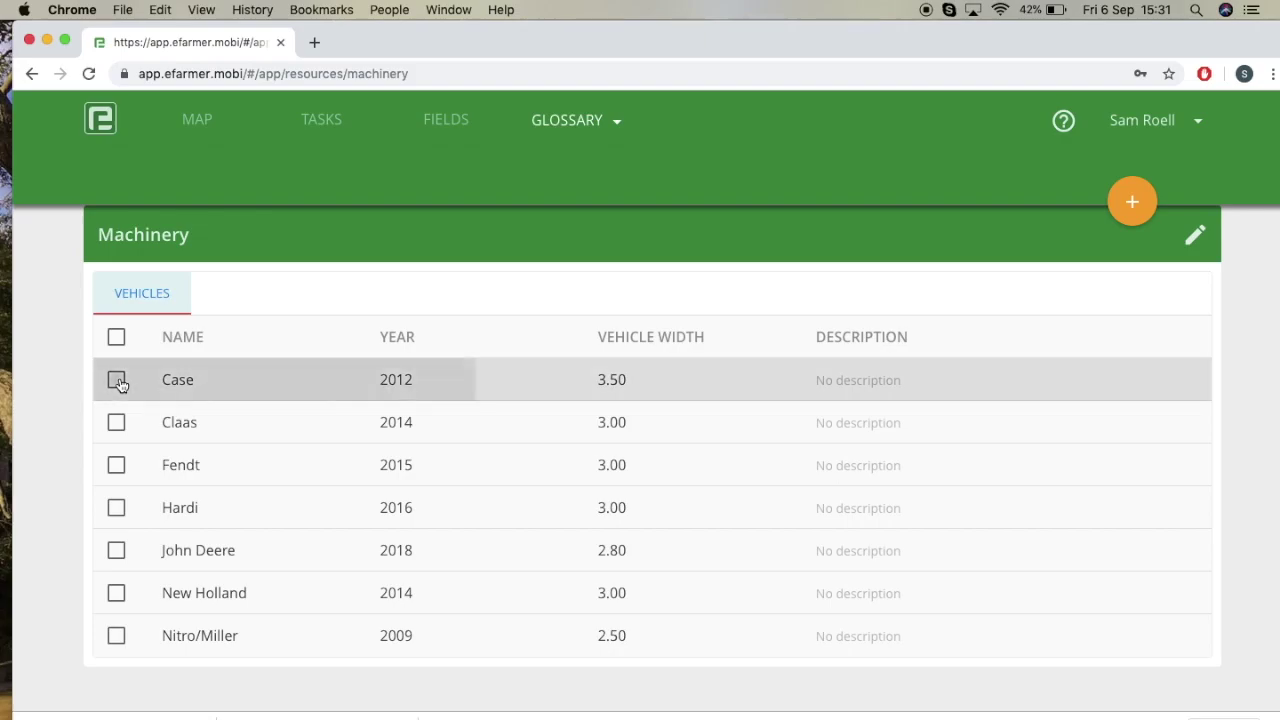
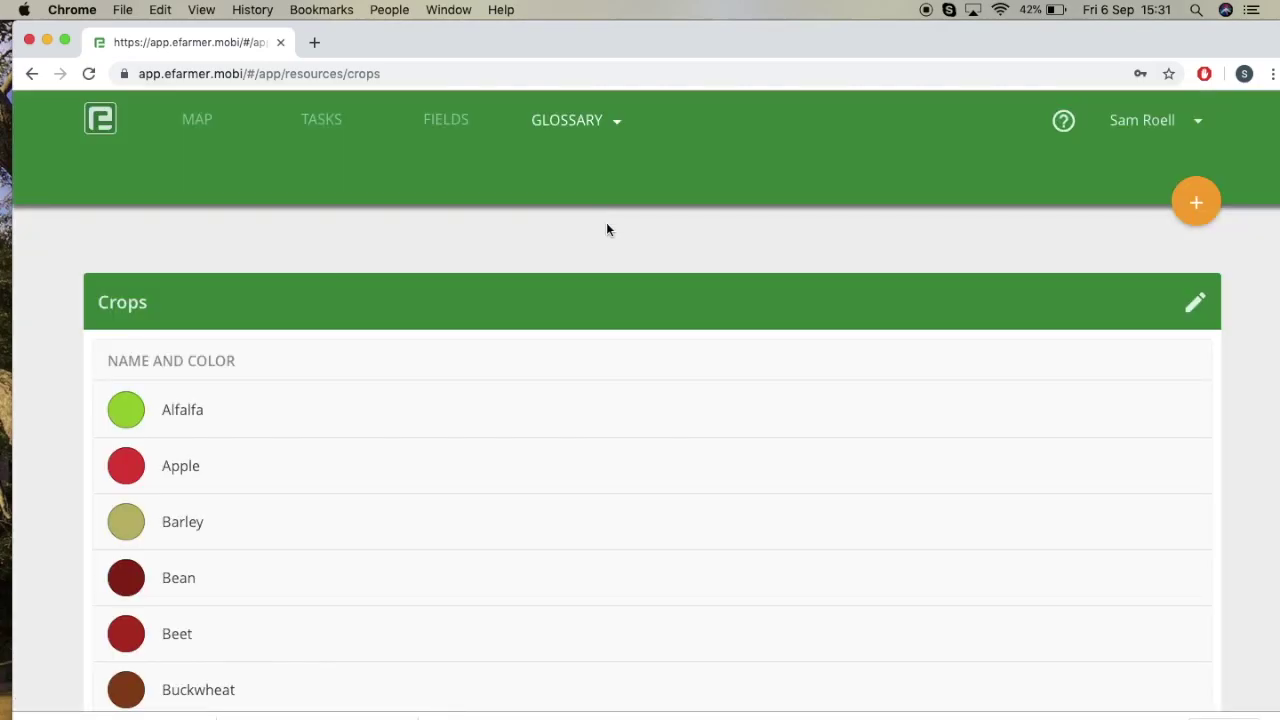
Step: Browse the crop names and colors in the Crops glossary
scroll(1105, 380, down, 7)
scroll(1105, 380, up, 2)
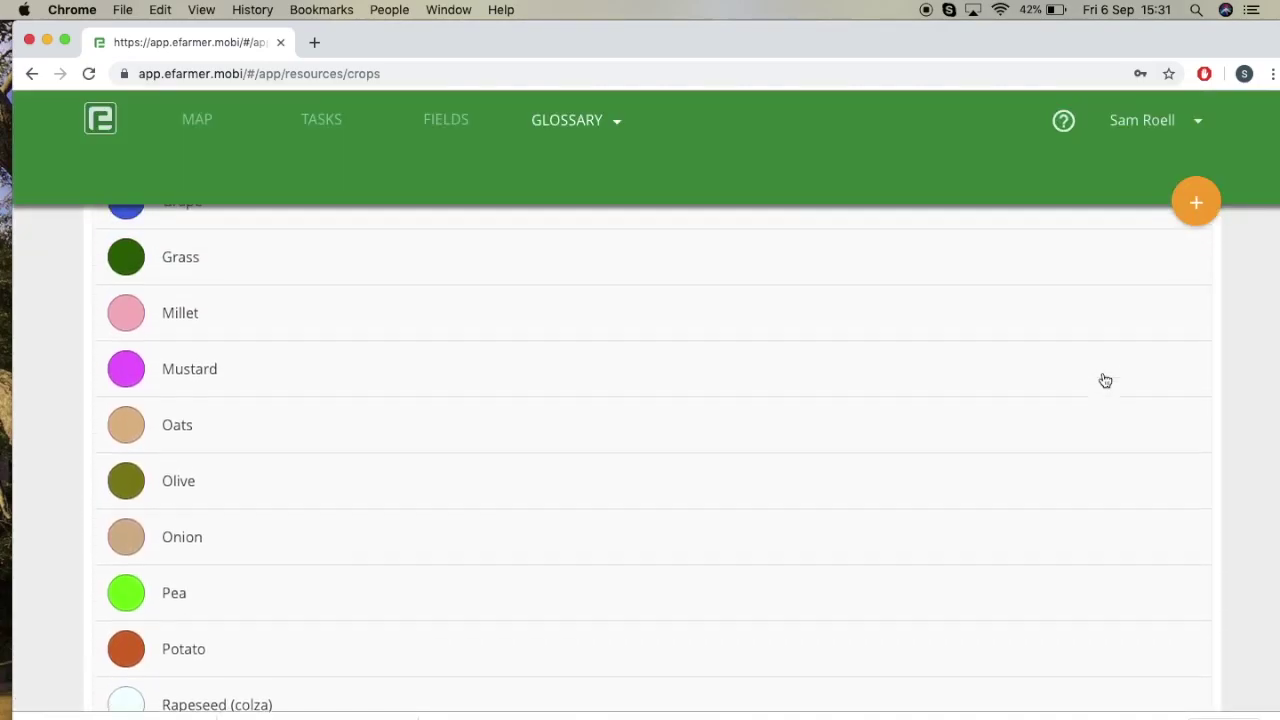
Step: Add a new crop named Lettuce with a bright yellow-green color to the Crops glossary and save it
scroll(971, 491, down, 5)
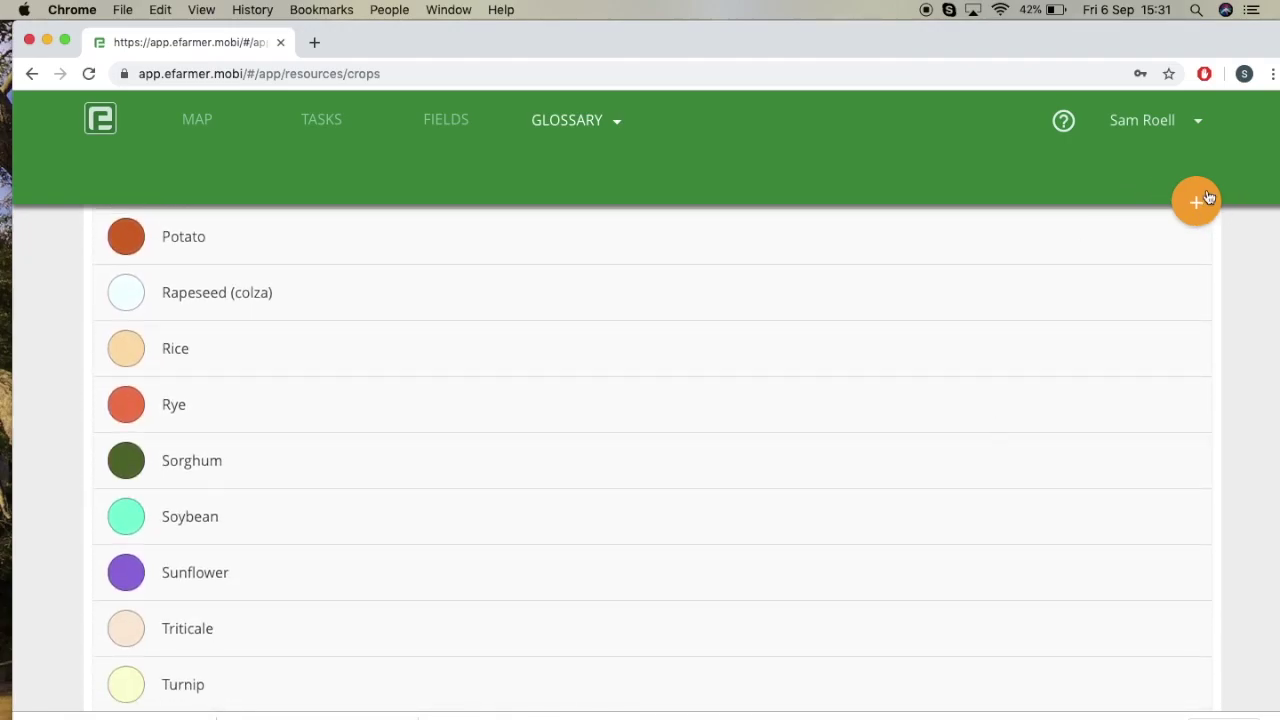
click(1208, 197)
click(663, 358)
text(Lett)
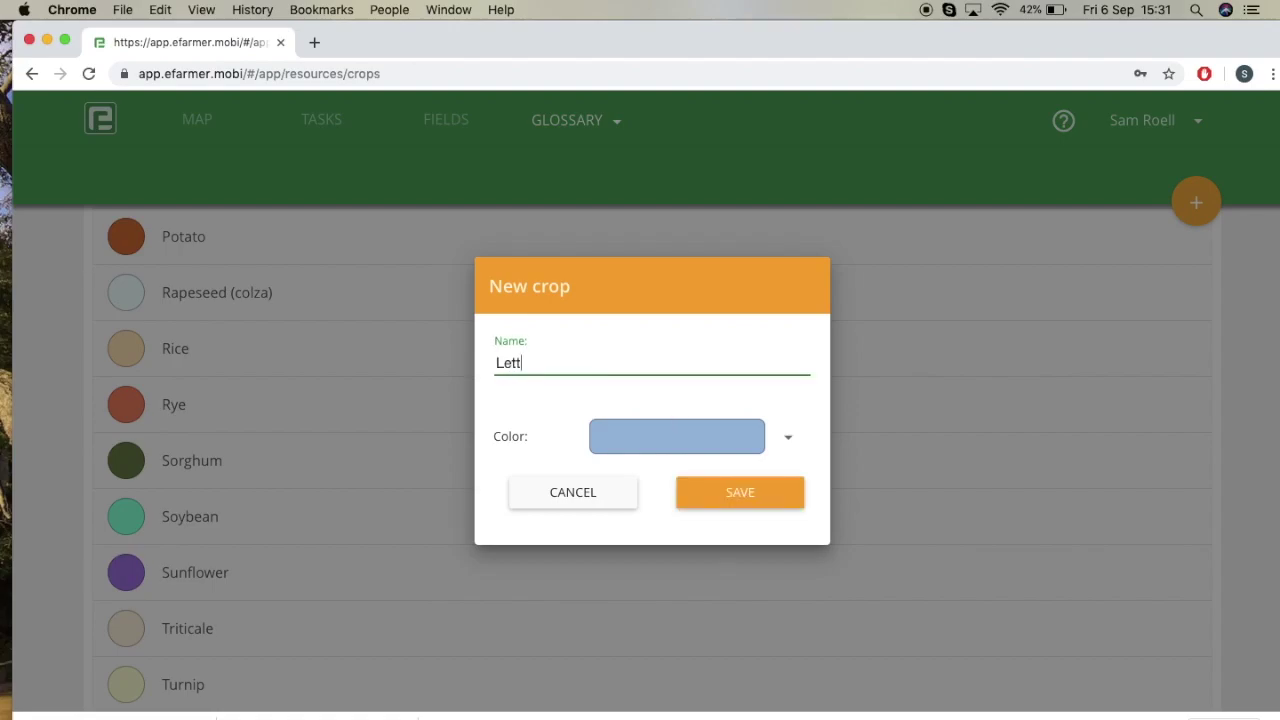
text(uce)
click(677, 440)
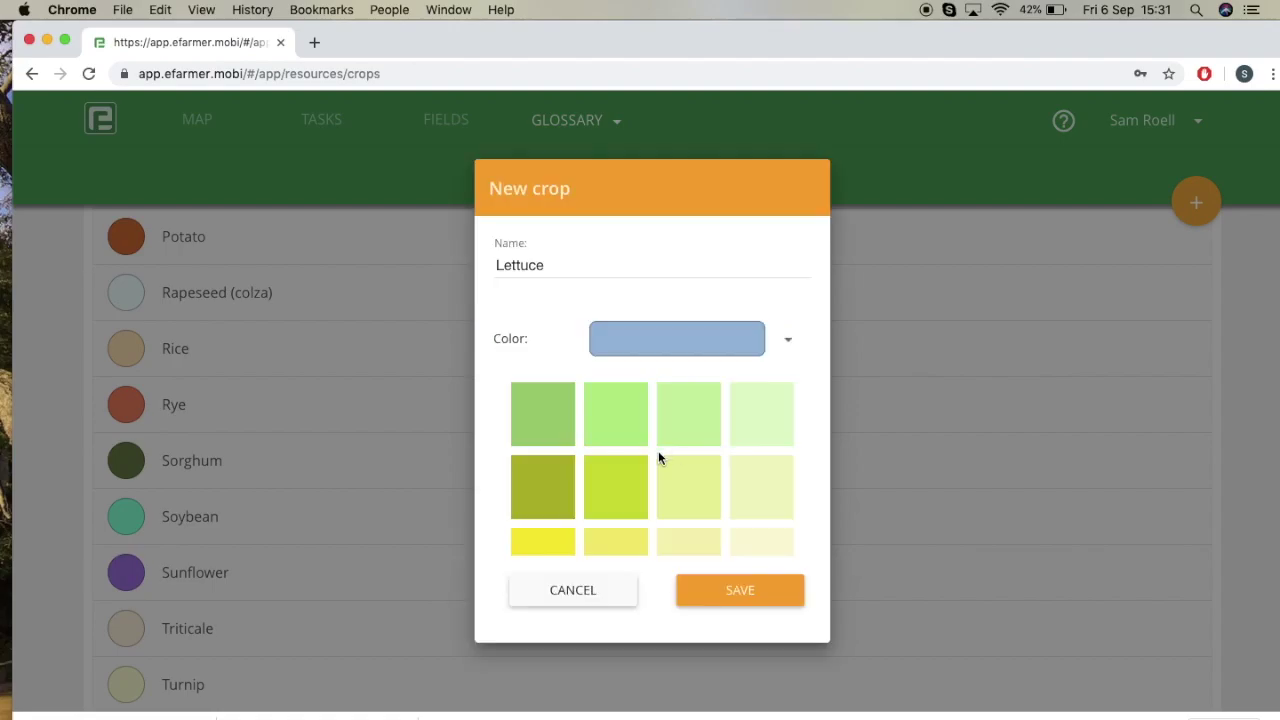
click(600, 500)
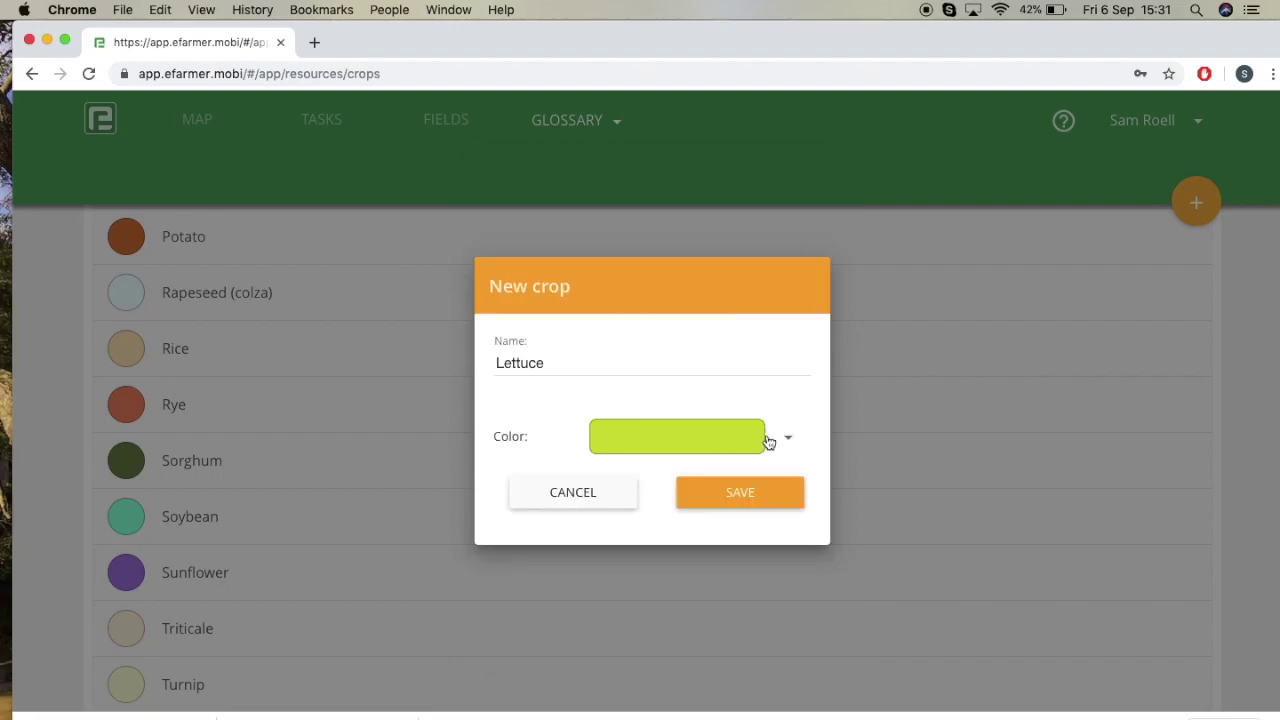
click(763, 494)
Step: Find Lettuce in the crop list and inspect its edit form without saving changes
scroll(763, 497, up, 10)
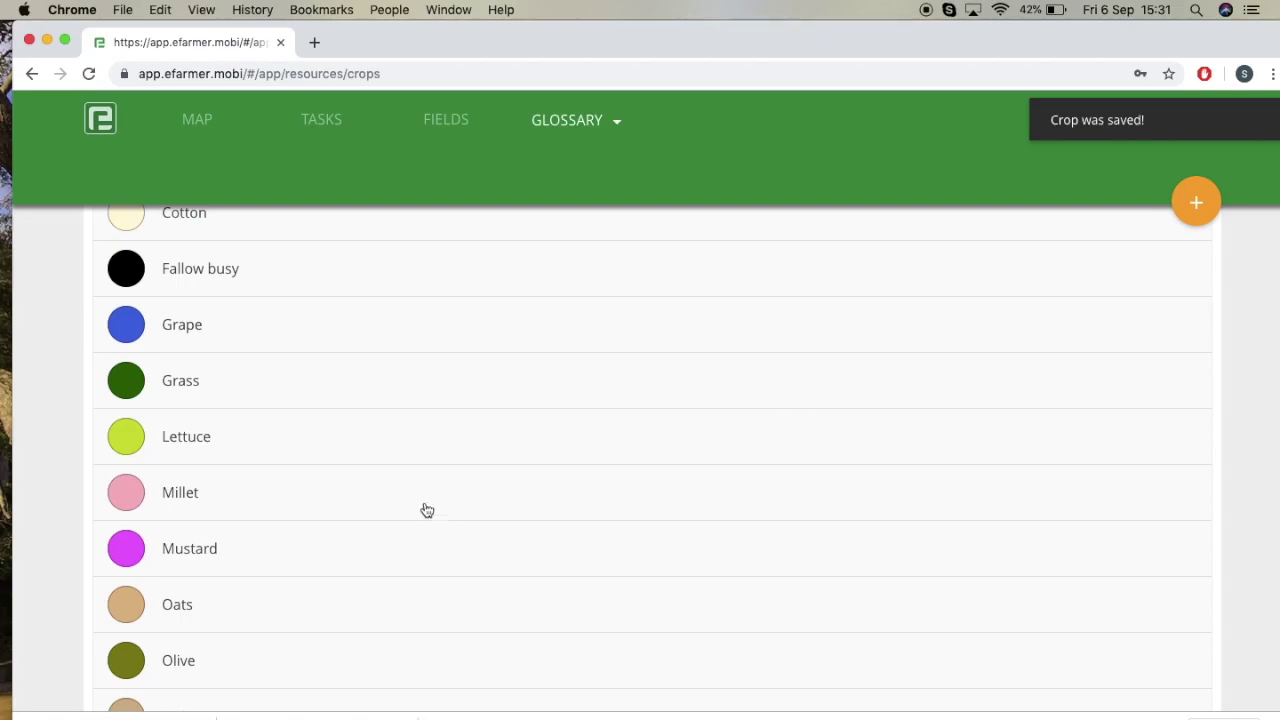
click(262, 447)
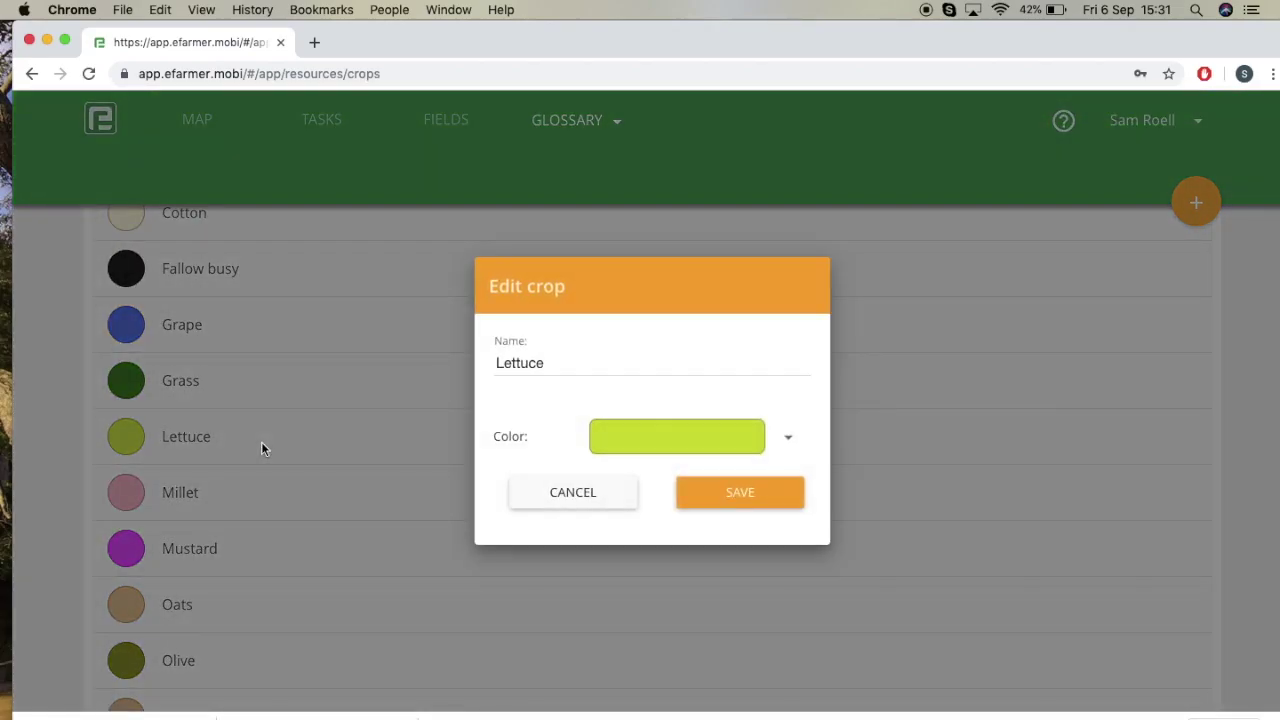
click(566, 514)
scroll(826, 414, up, 12)
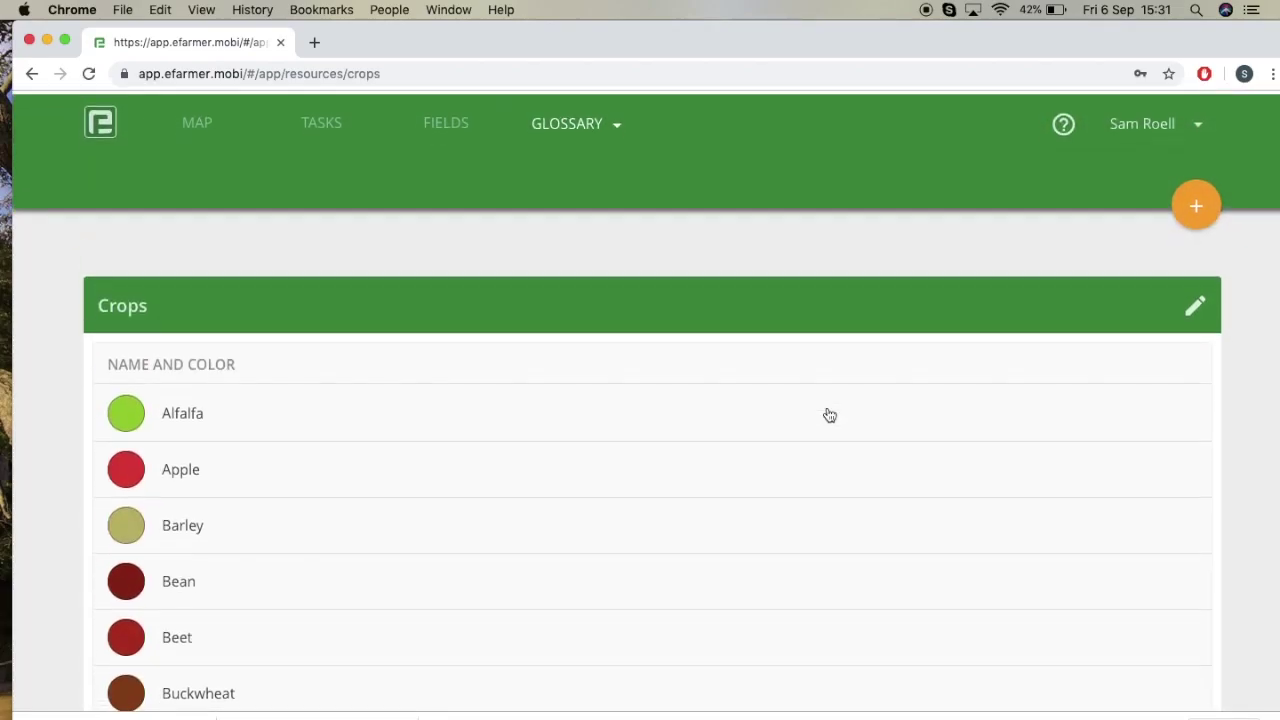
Step: Locate the Alpha field and 3050.Field.NW5 on the satellite map and examine their surroundings
click(208, 131)
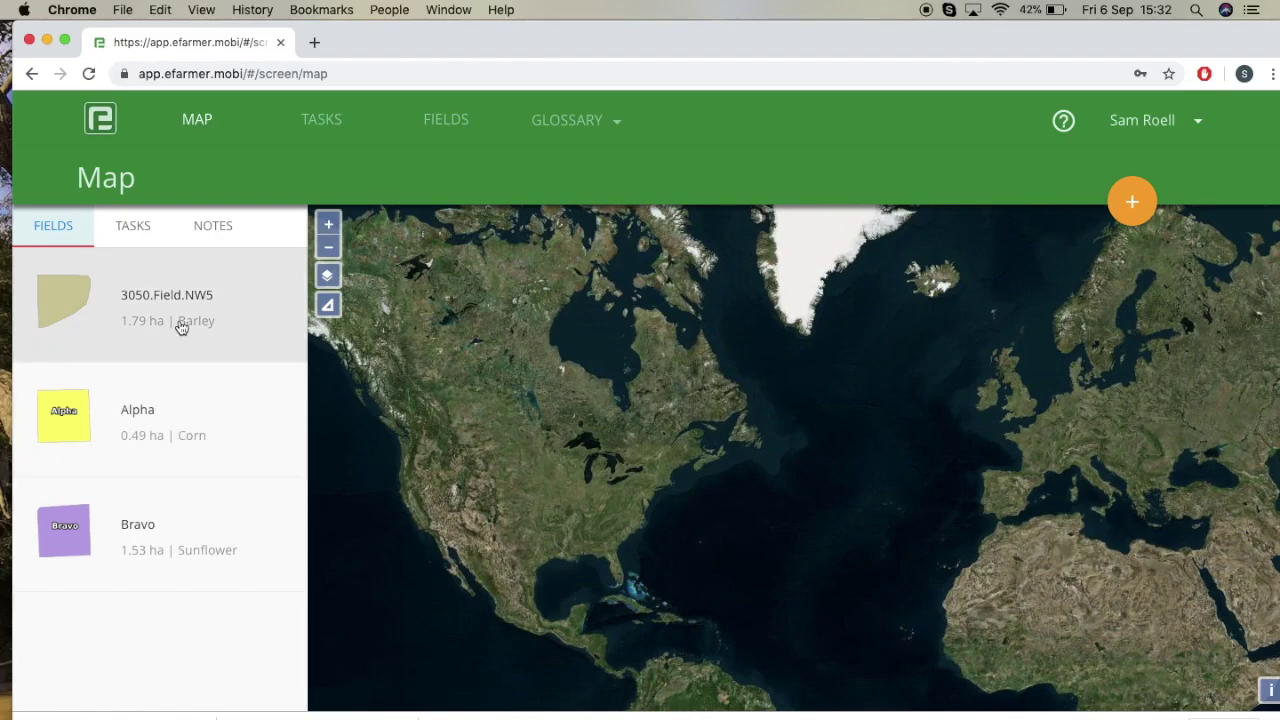
click(187, 395)
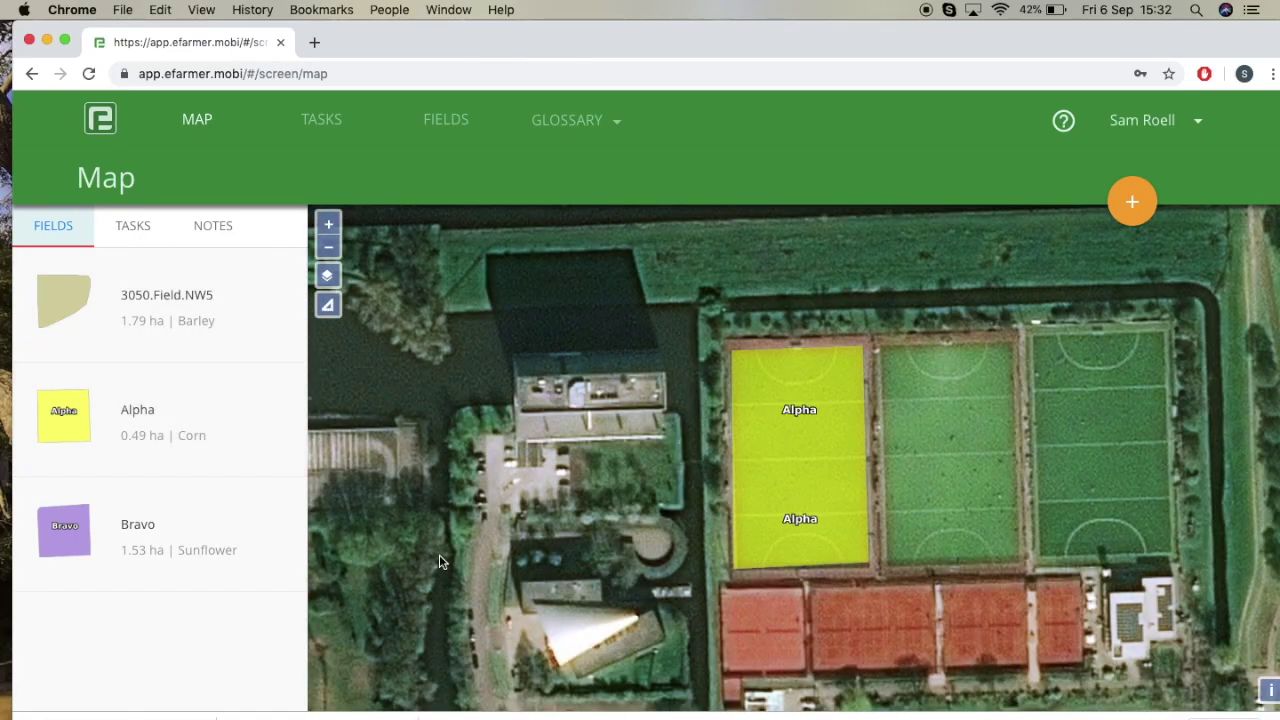
scroll(1150, 424, down, 2)
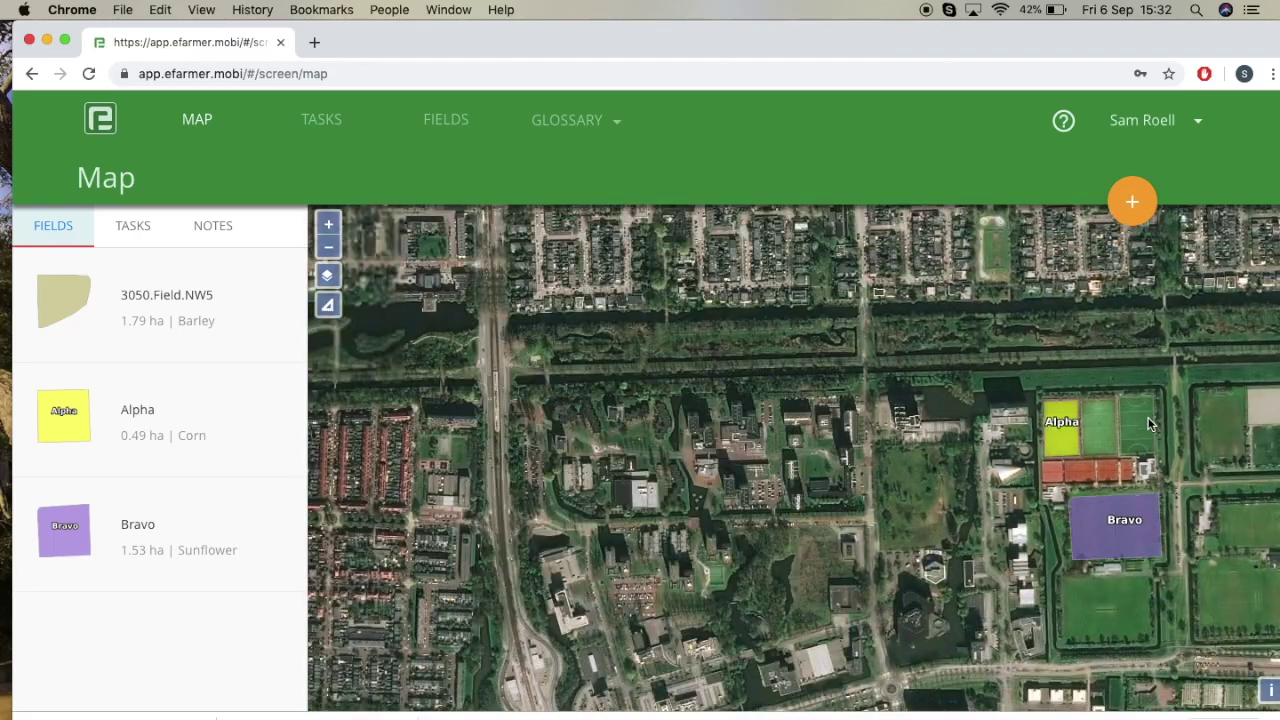
scroll(1150, 424, down, 3)
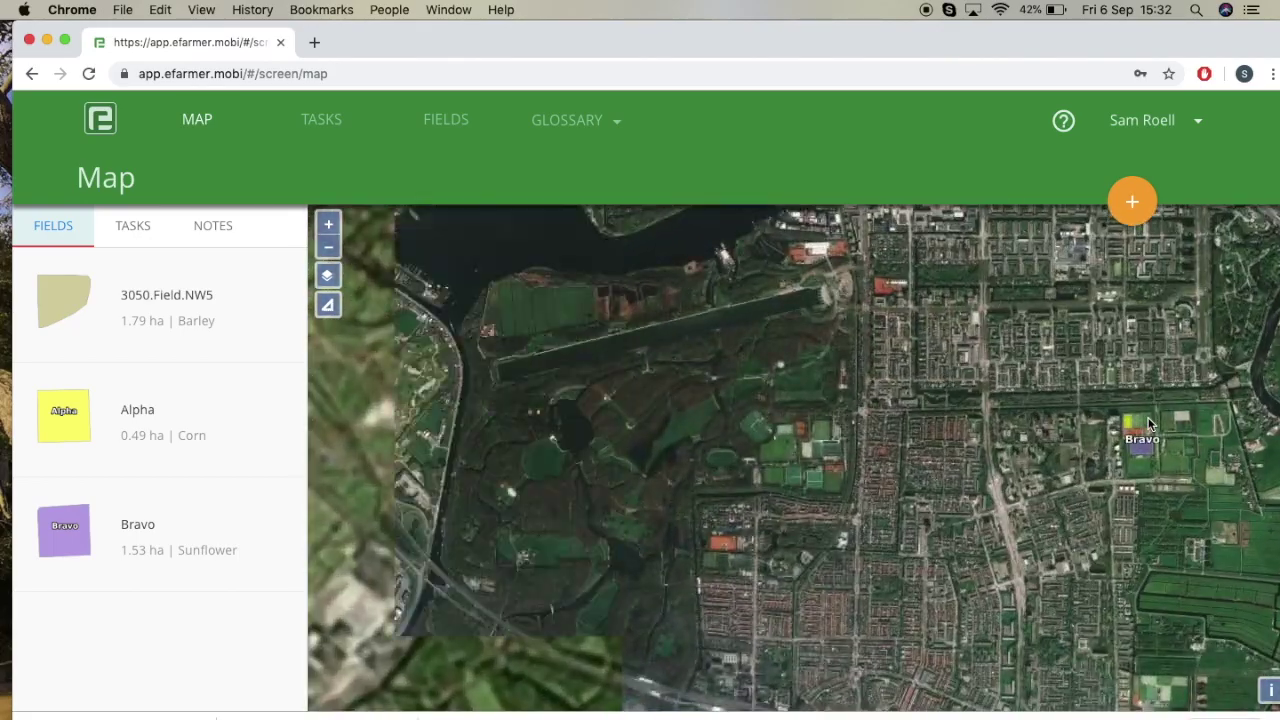
scroll(1150, 424, up, 4)
scroll(1150, 424, down, 2)
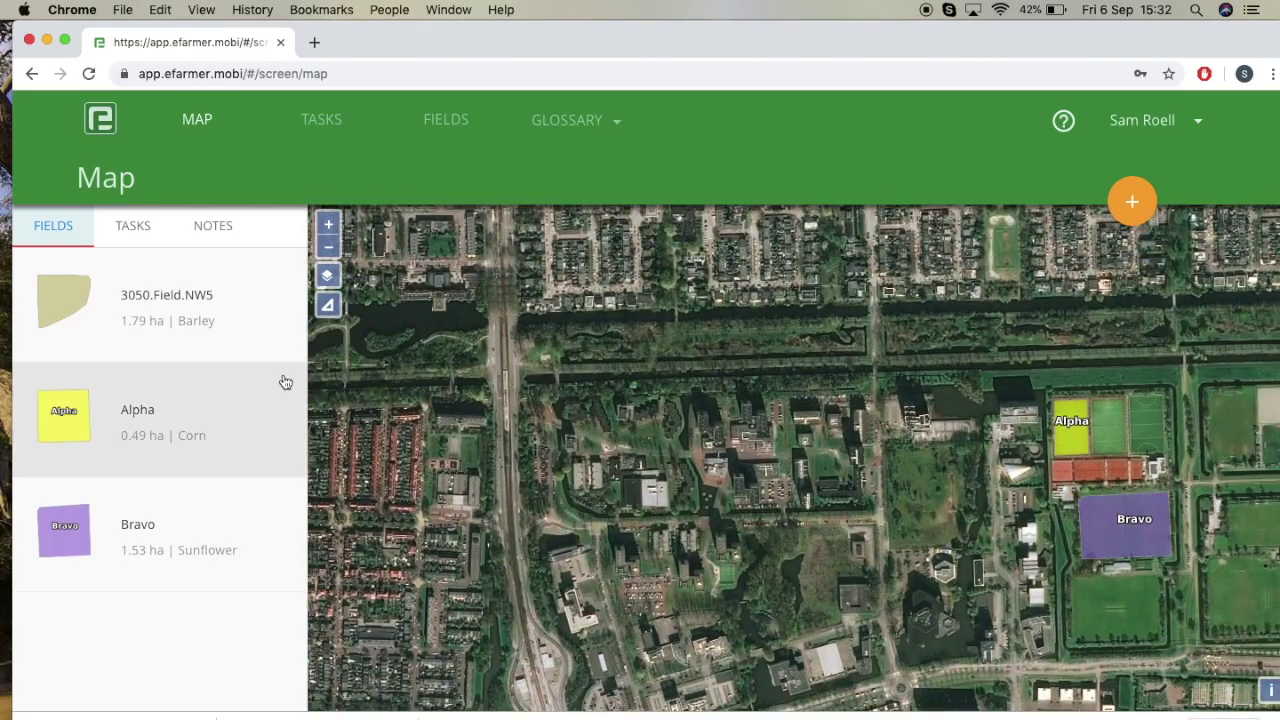
click(211, 321)
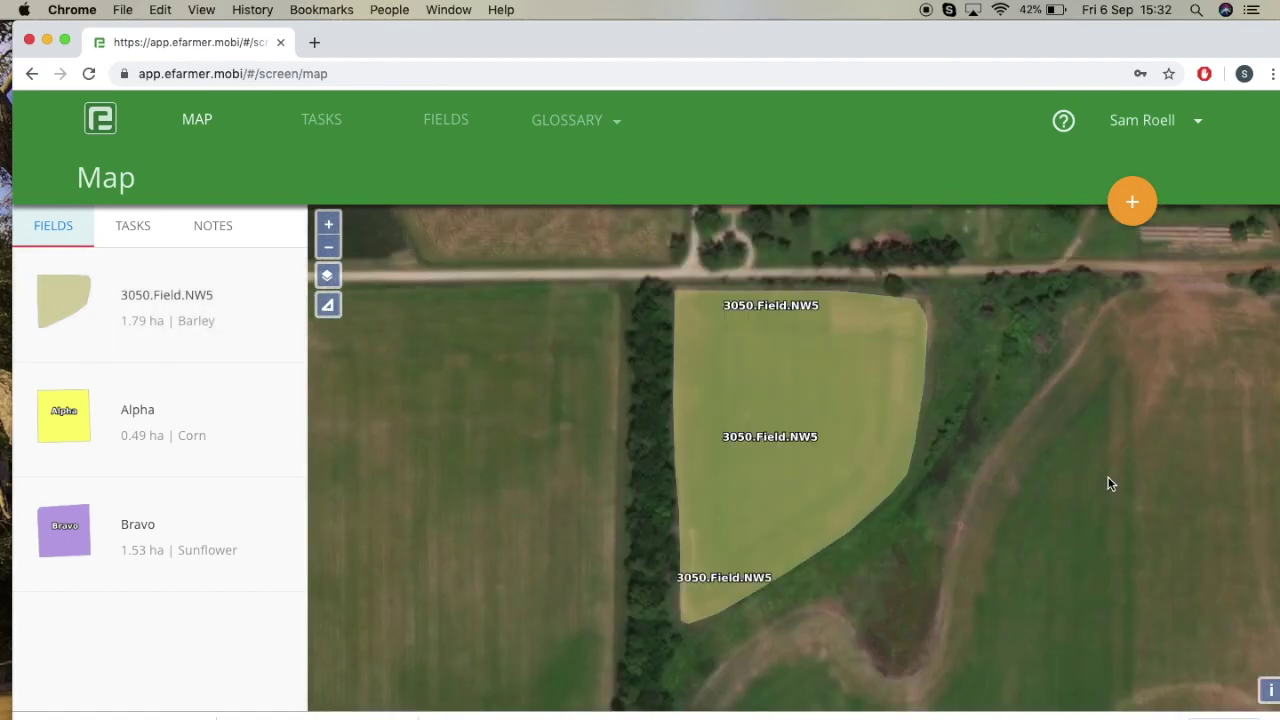
scroll(1108, 484, down, 3)
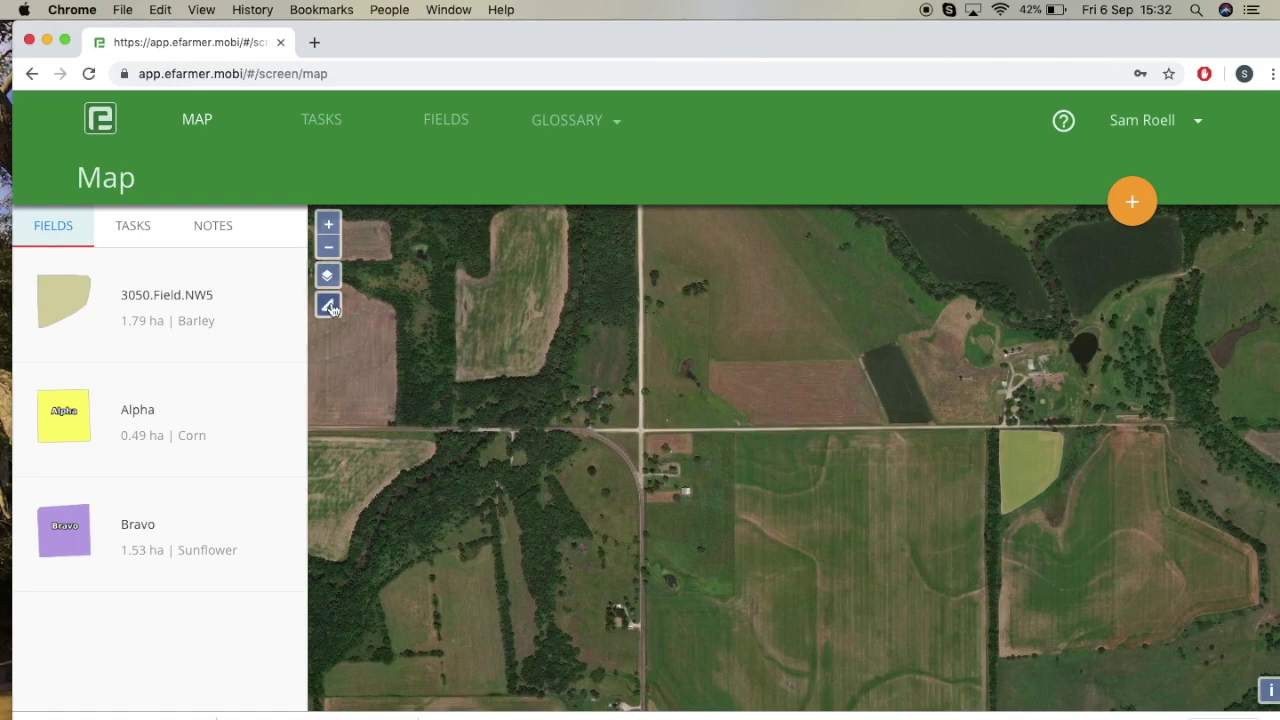
Step: List the tasks beside the map and locate the Planting task for 3050.Field.NW5 on it
click(133, 229)
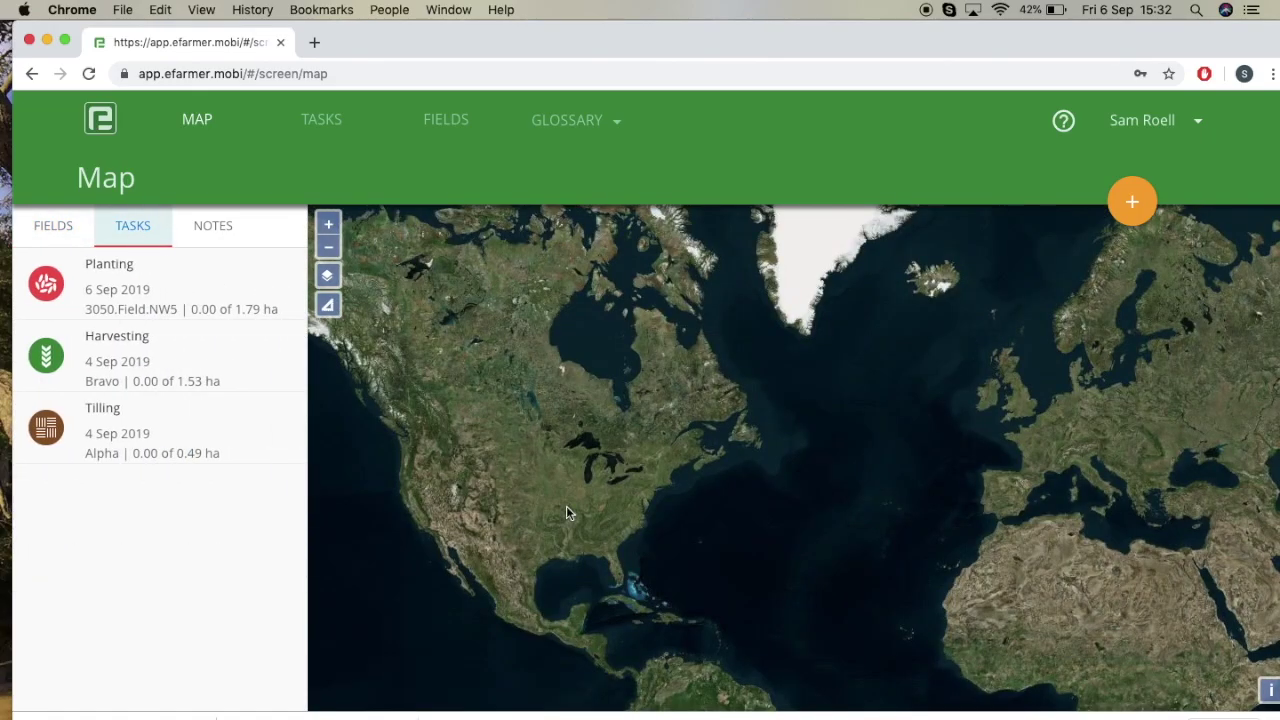
click(211, 288)
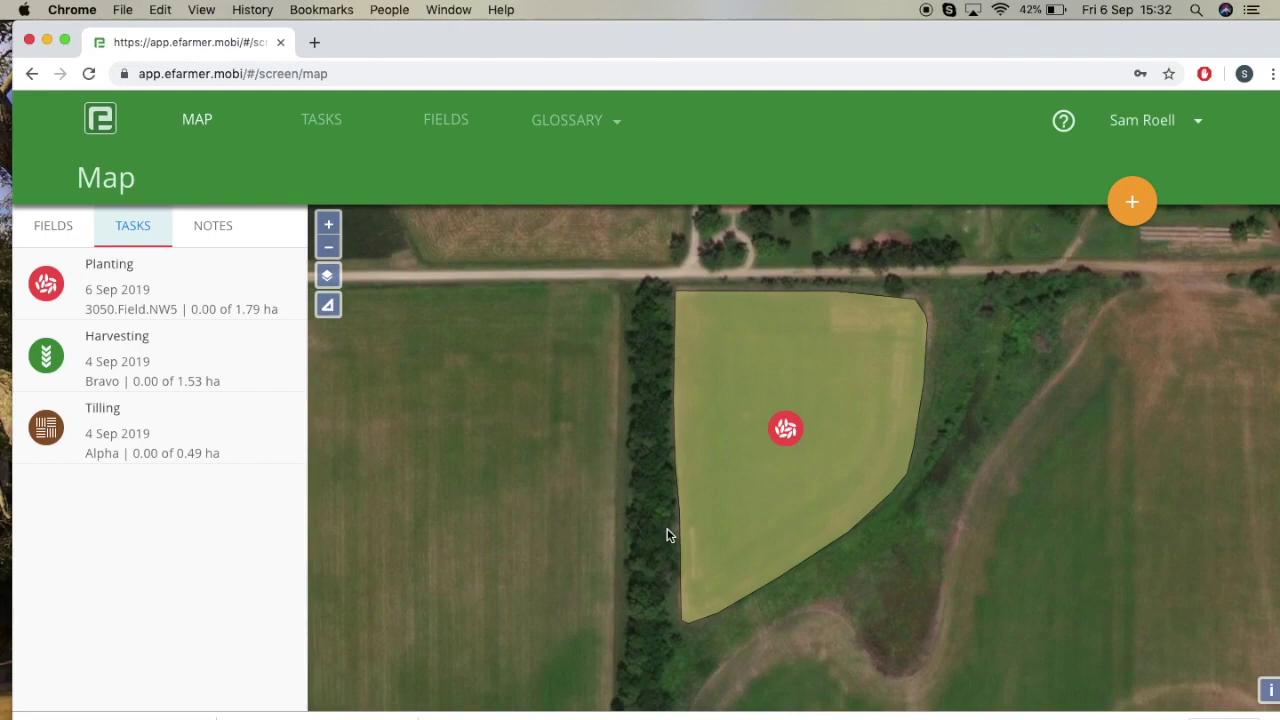